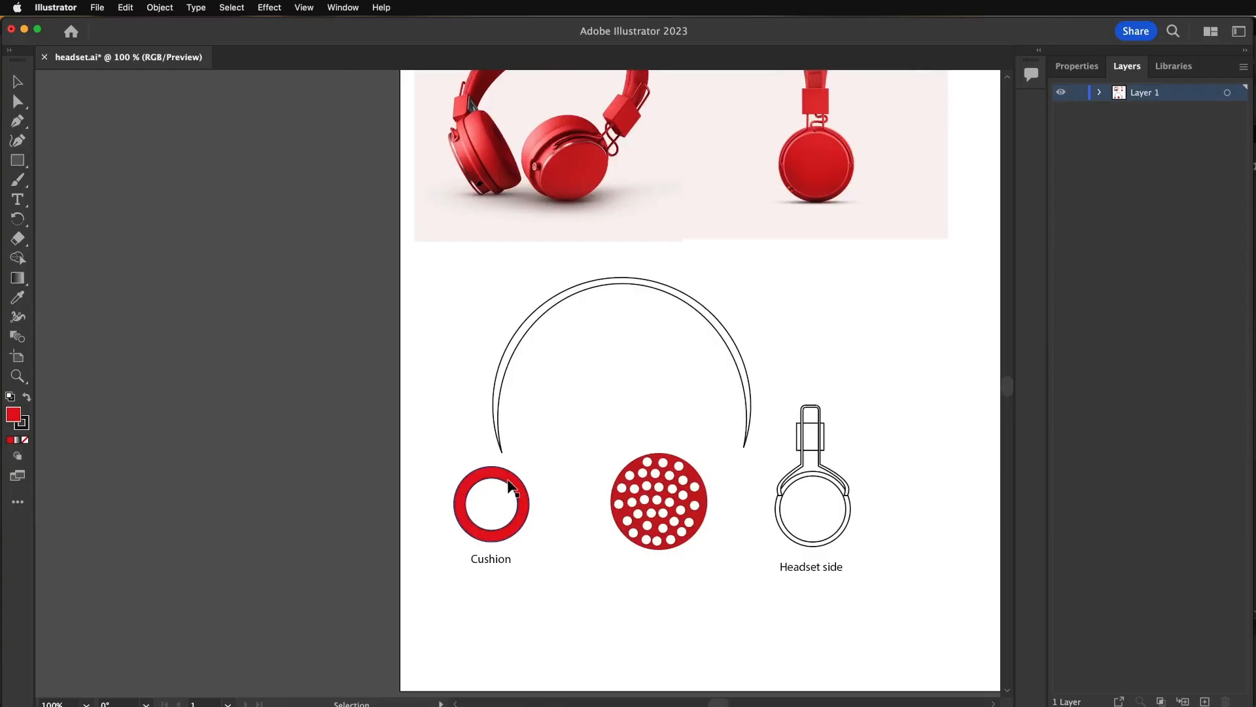
- In Adobe Illustrator, inspect the cushion ring, the perforated disc and the headset side shapes by selecting each in turn
left_click(524, 485)
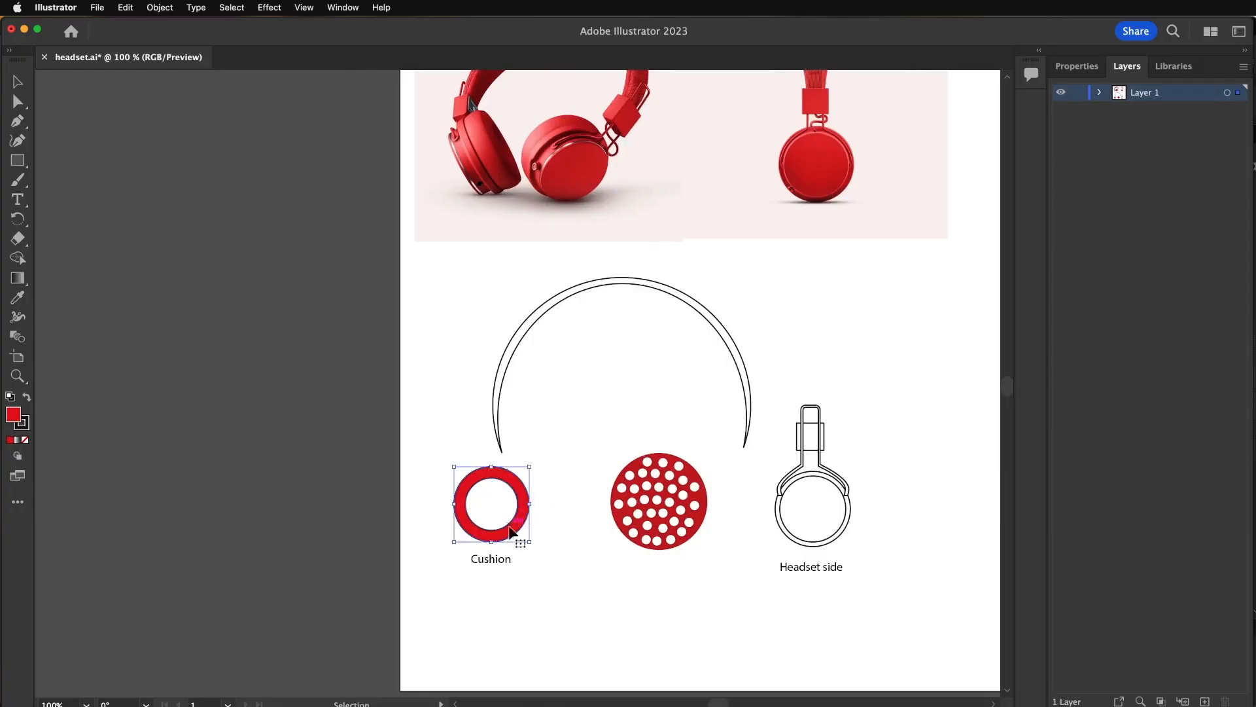
left_click(653, 532)
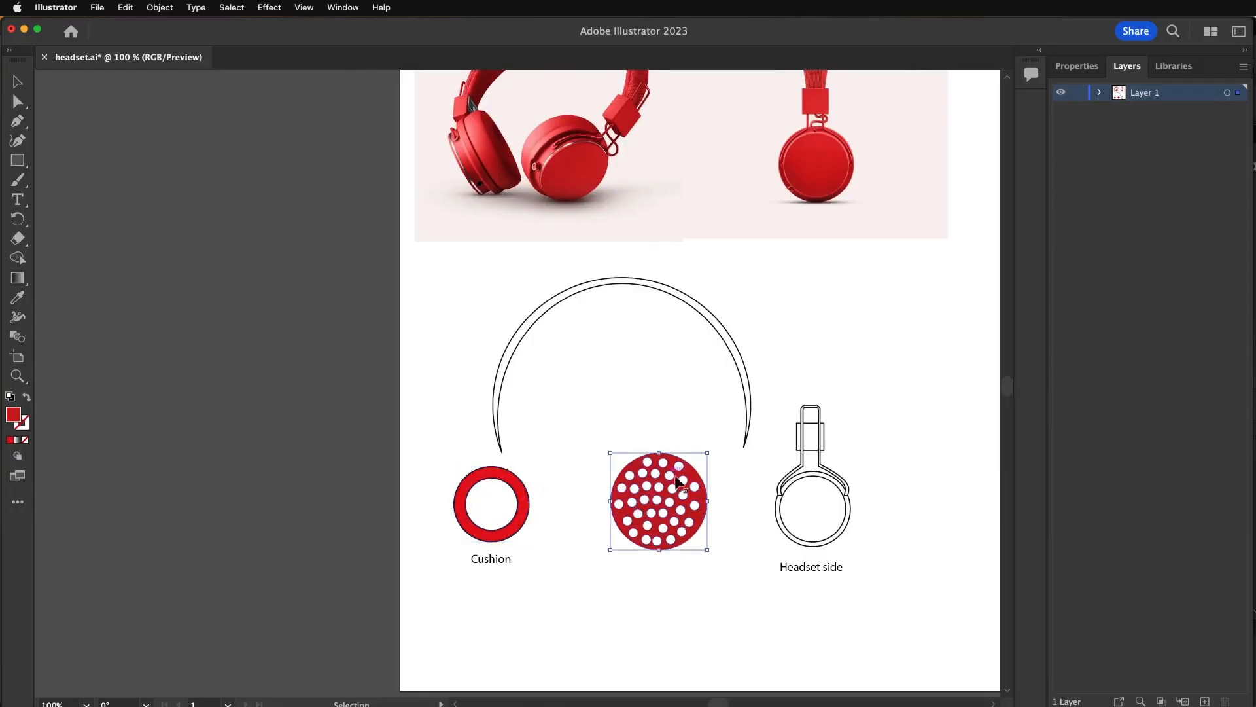
left_click(841, 521)
left_click(823, 439)
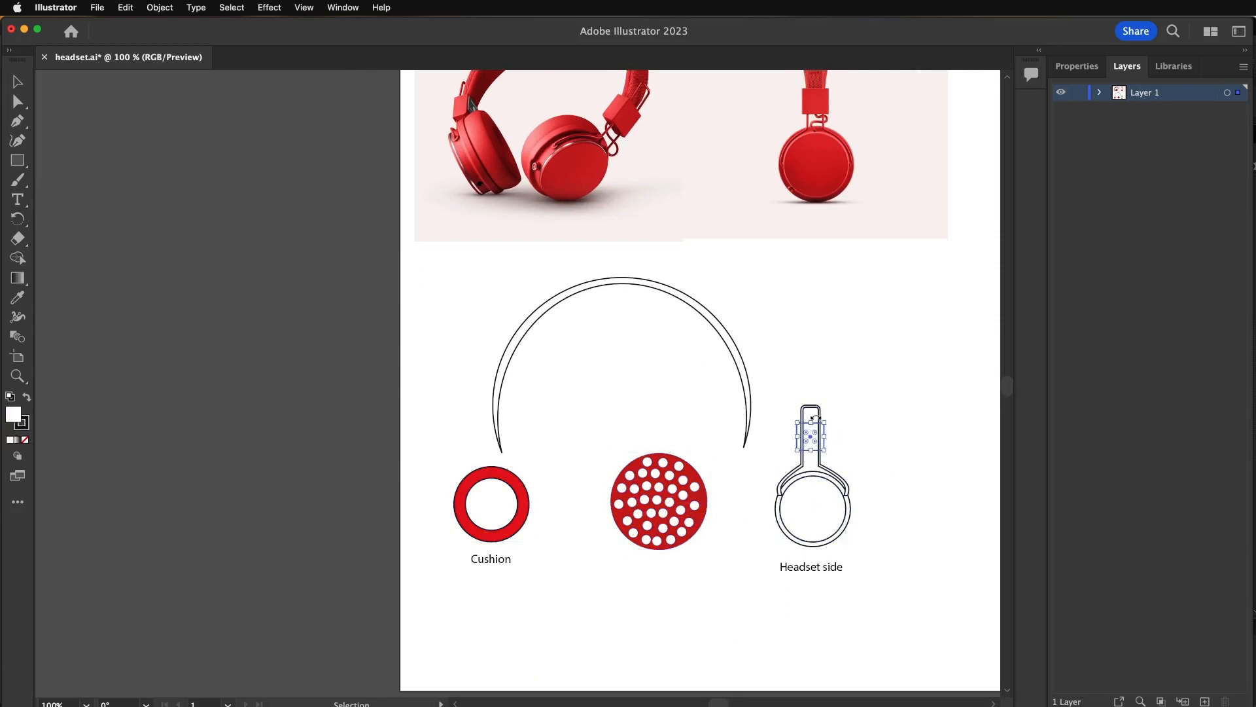
- Apply the 3D Extrude & Bevel effect to the headband arc with a depth of 14 pt
left_click(750, 408)
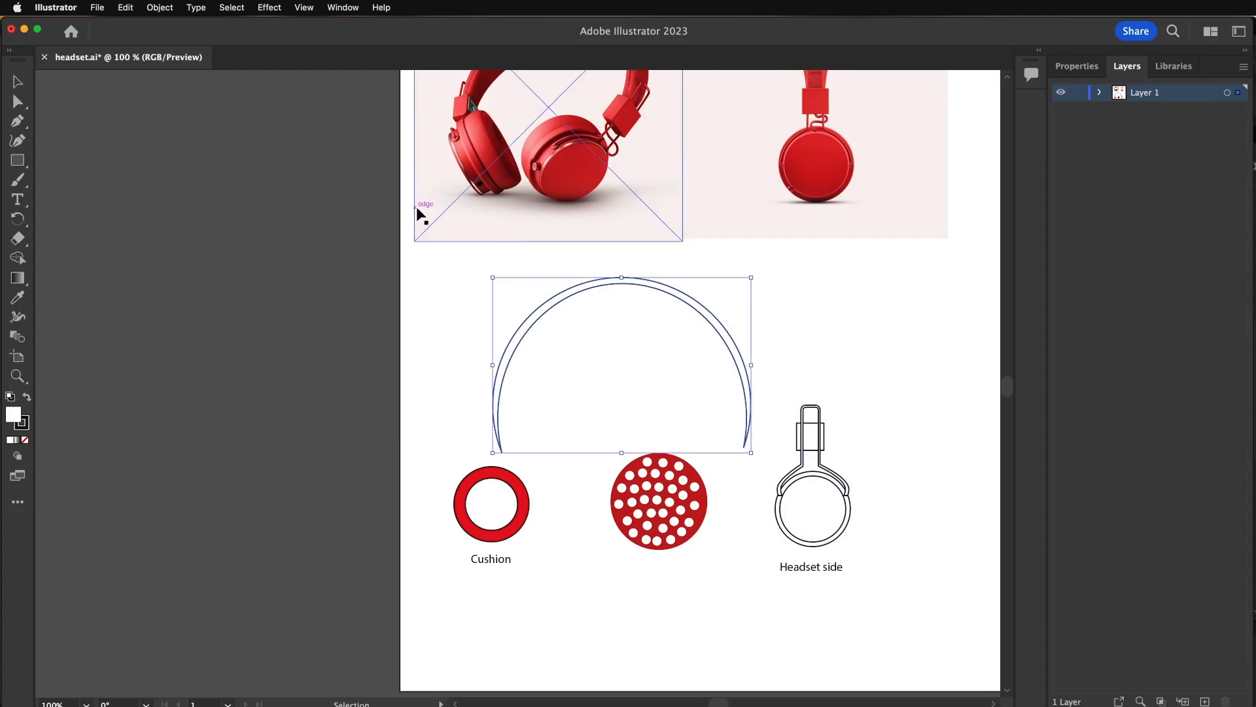
left_click(263, 9)
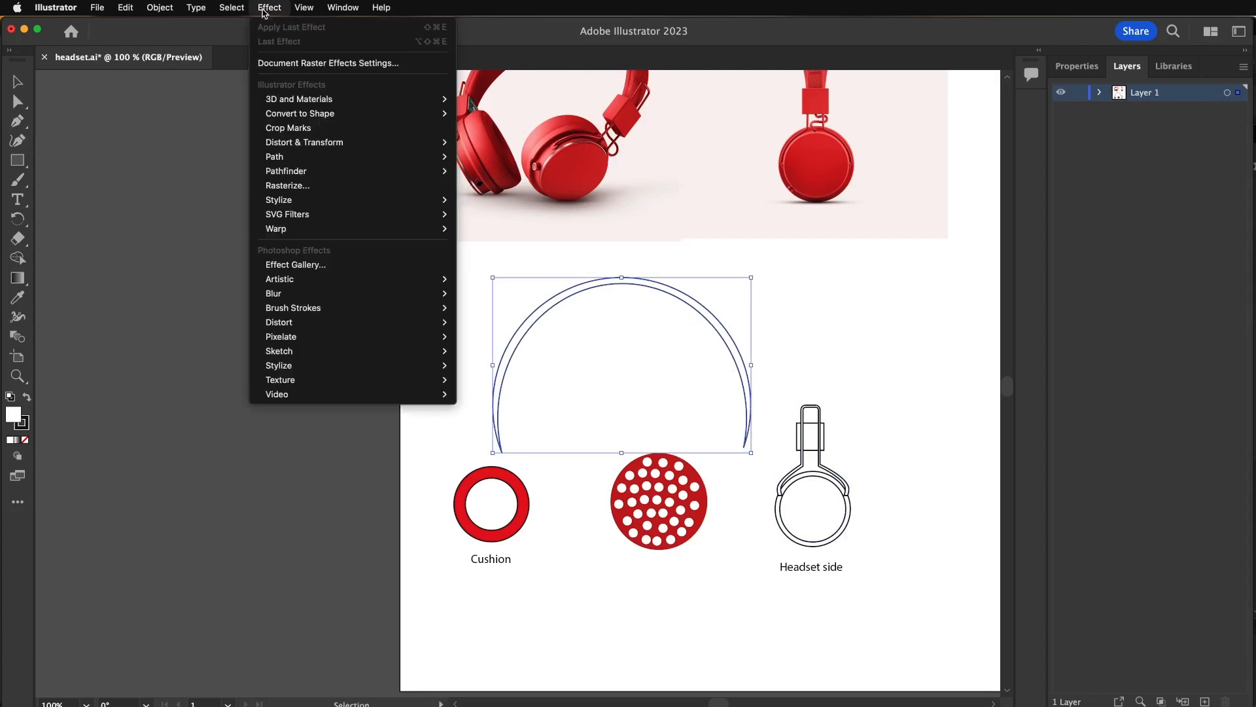
mouse_move(292, 100)
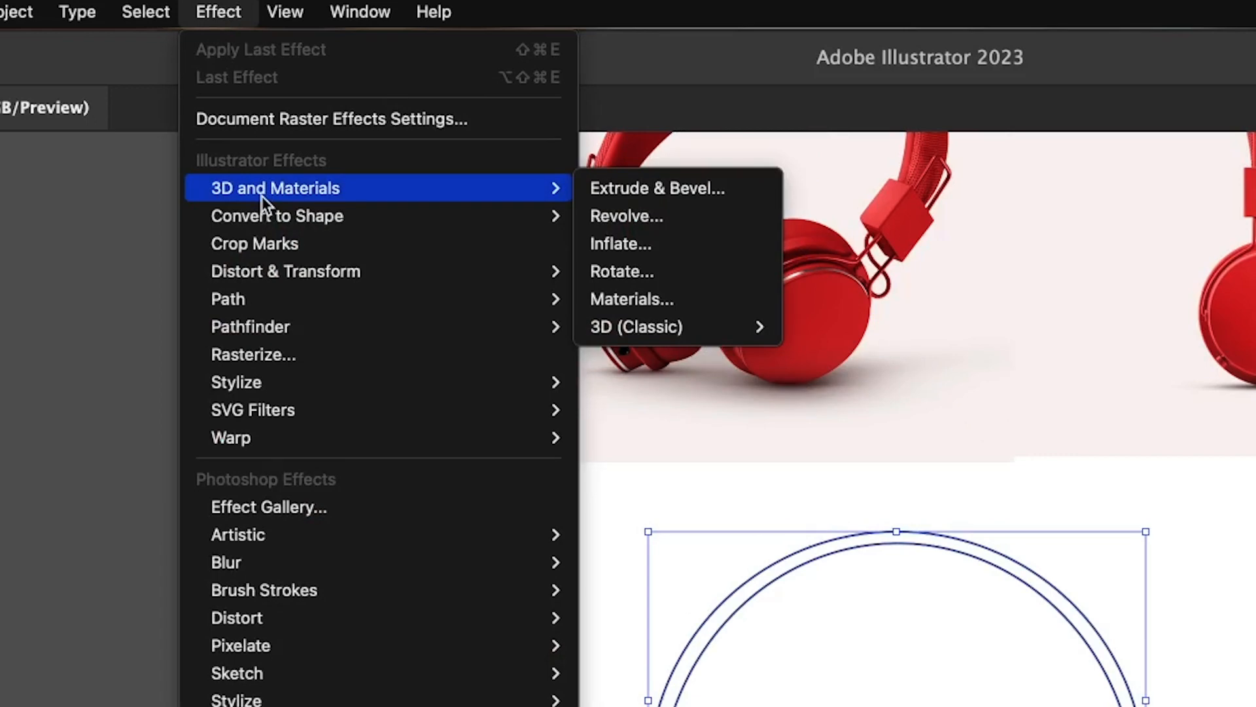
left_click(654, 190)
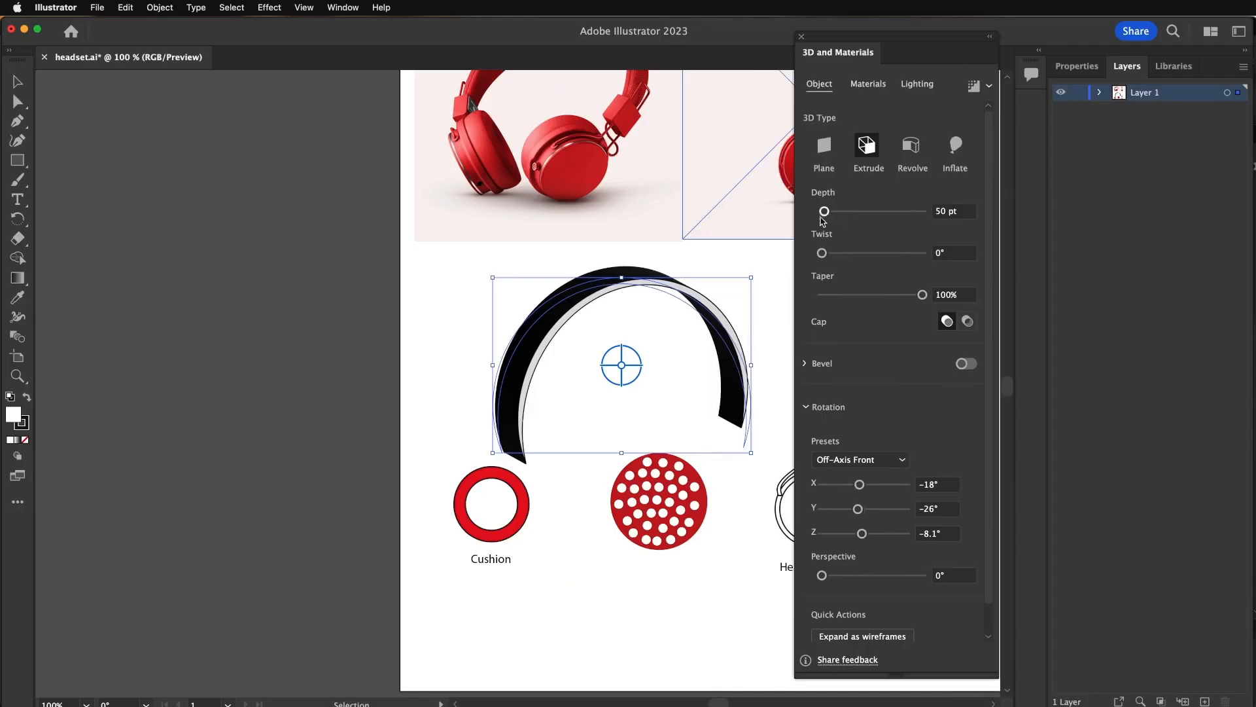
left_click_drag(826, 212, 824, 211)
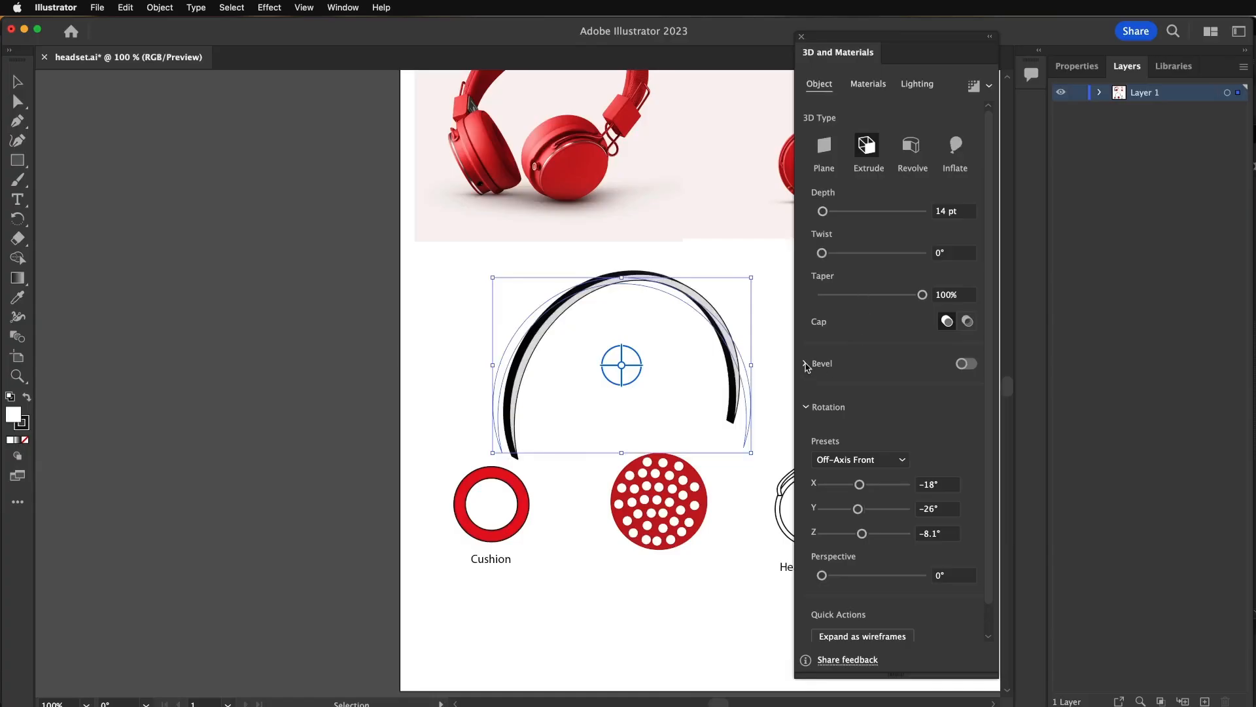
- Turn on the headband's bevel and set its shape to Round, trying Convex for comparison
left_click(966, 363)
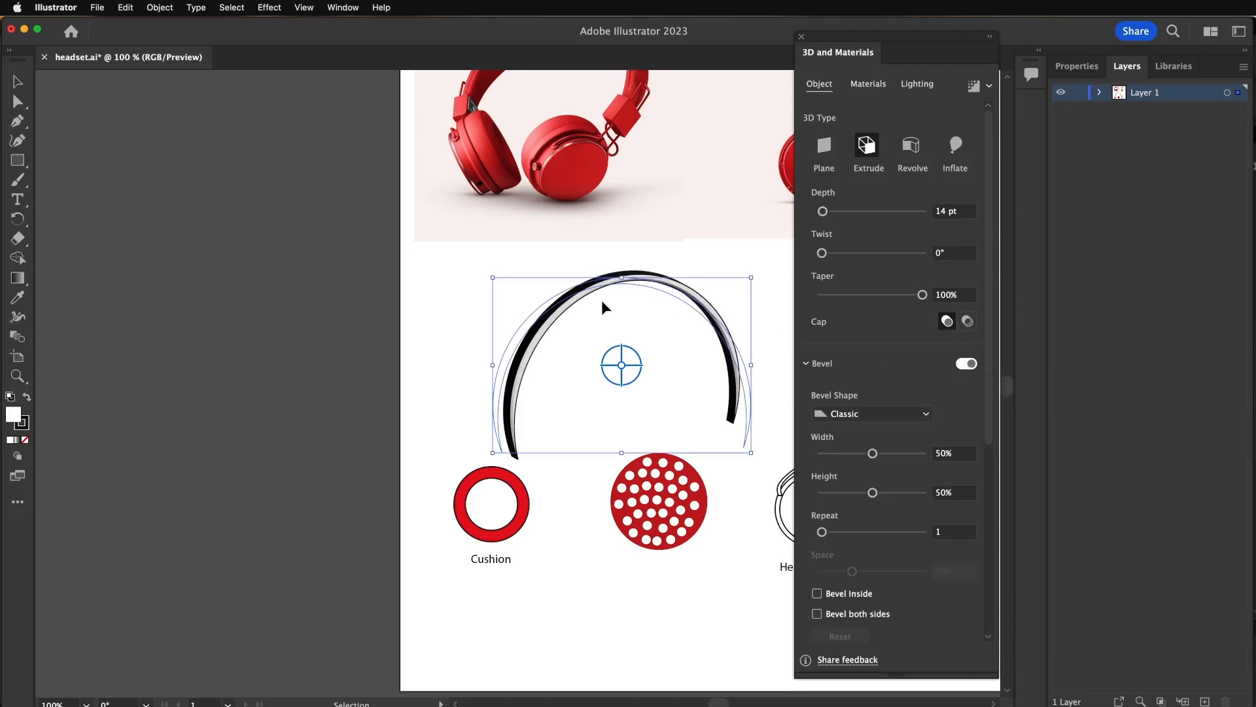
scroll(684, 312, "up", 1)
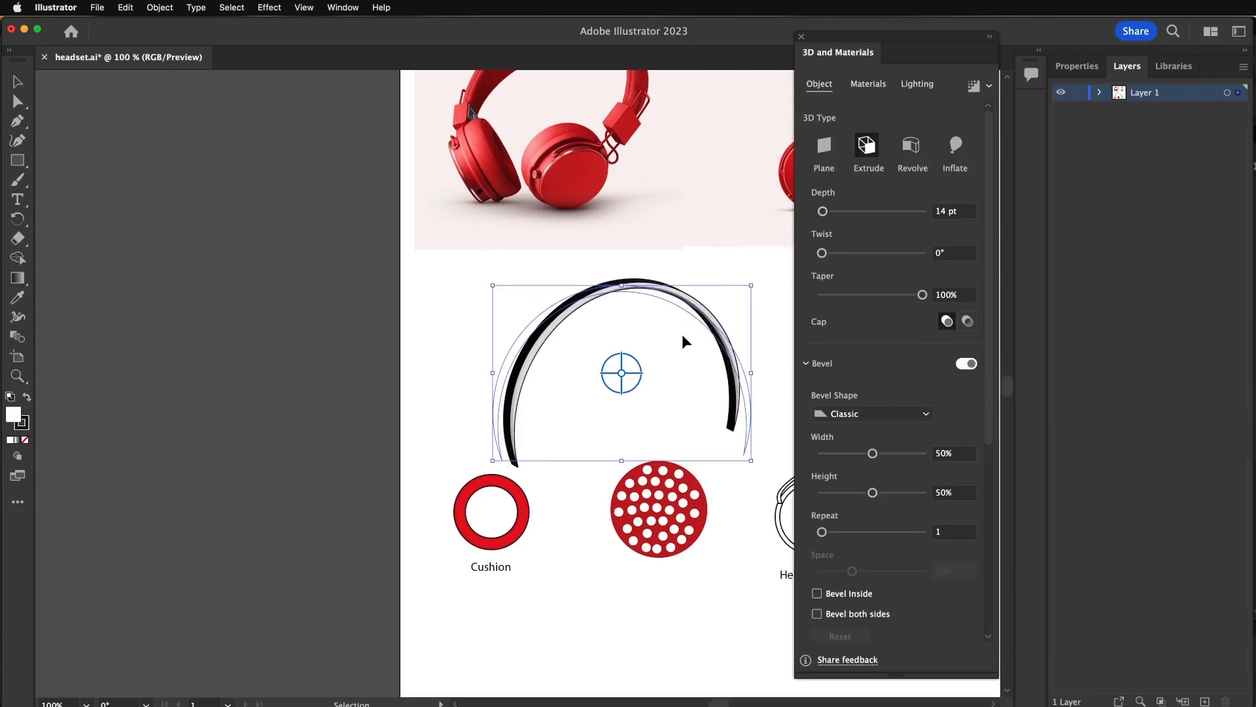
scroll(682, 334, "up", 3, "alt")
scroll(682, 333, "down", 3, "alt")
scroll(682, 333, "up", 2, "alt")
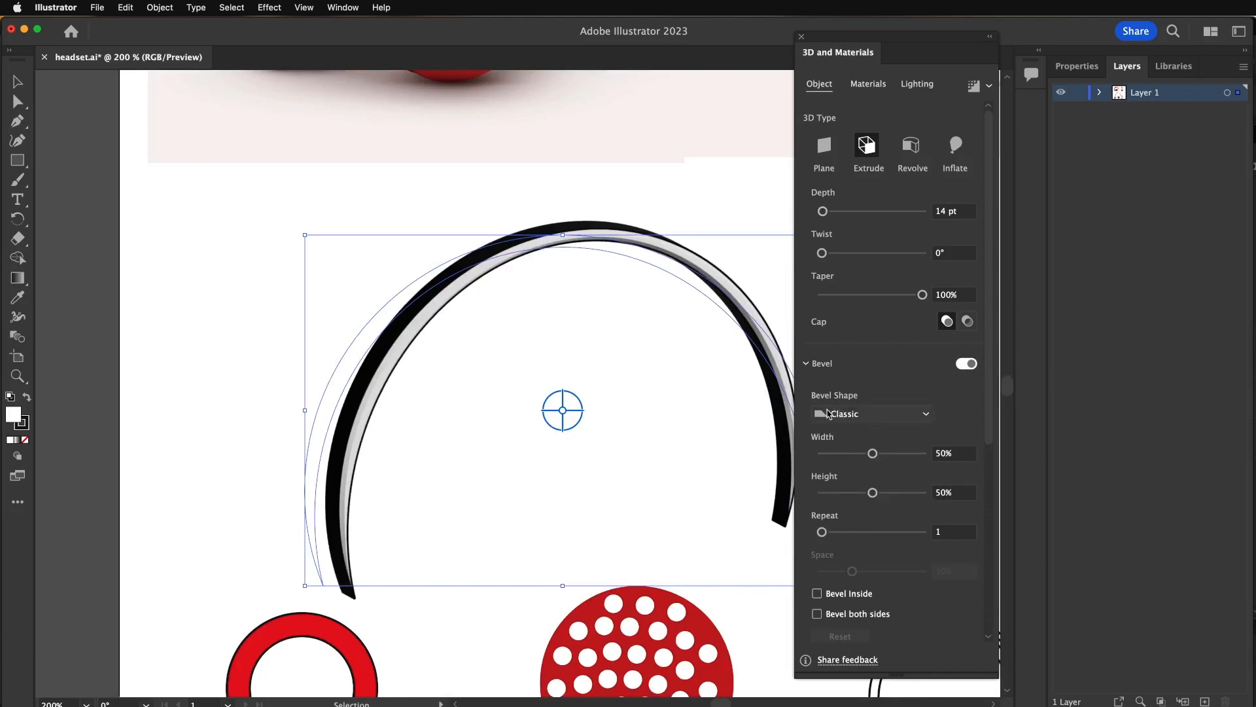
left_click(850, 413)
left_click(869, 456)
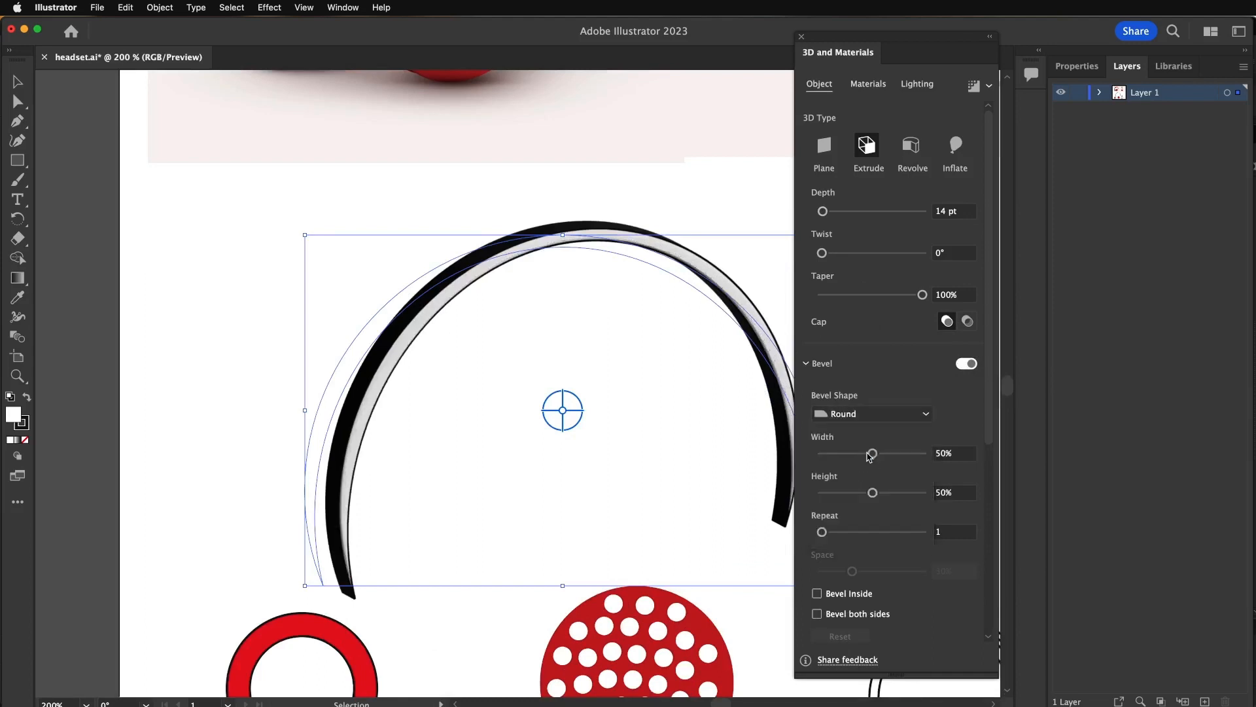
left_click(861, 413)
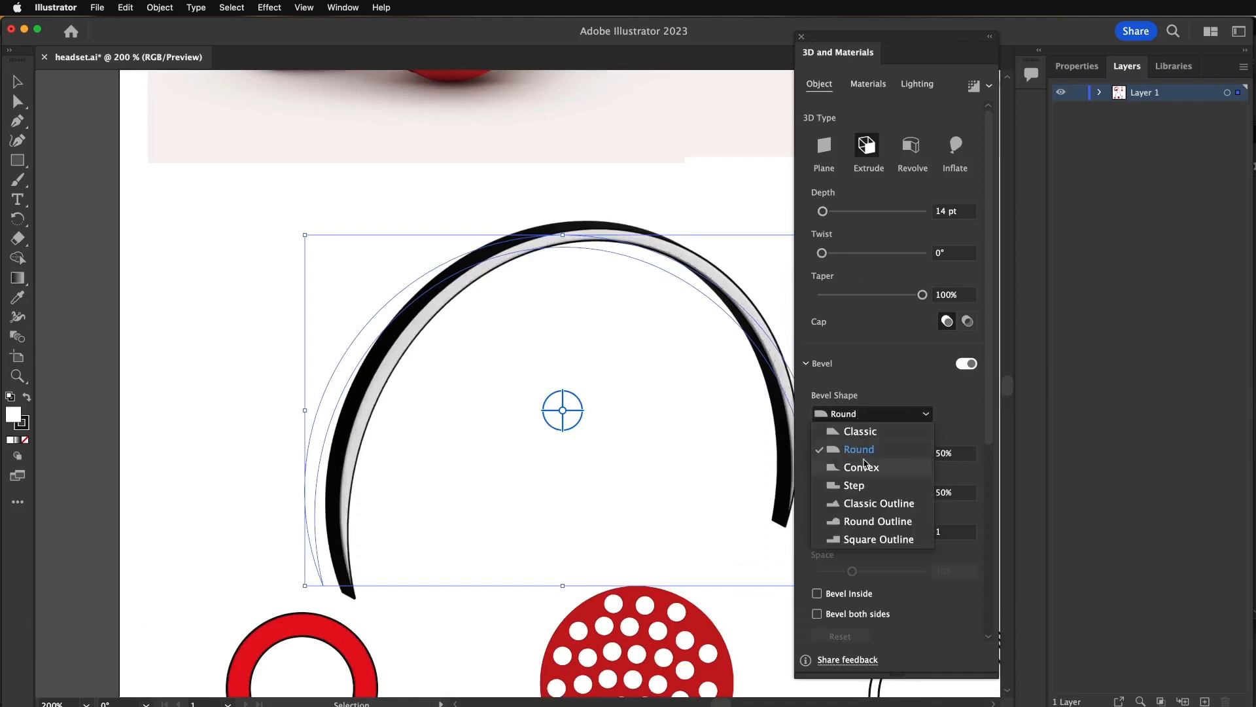
left_click(863, 466)
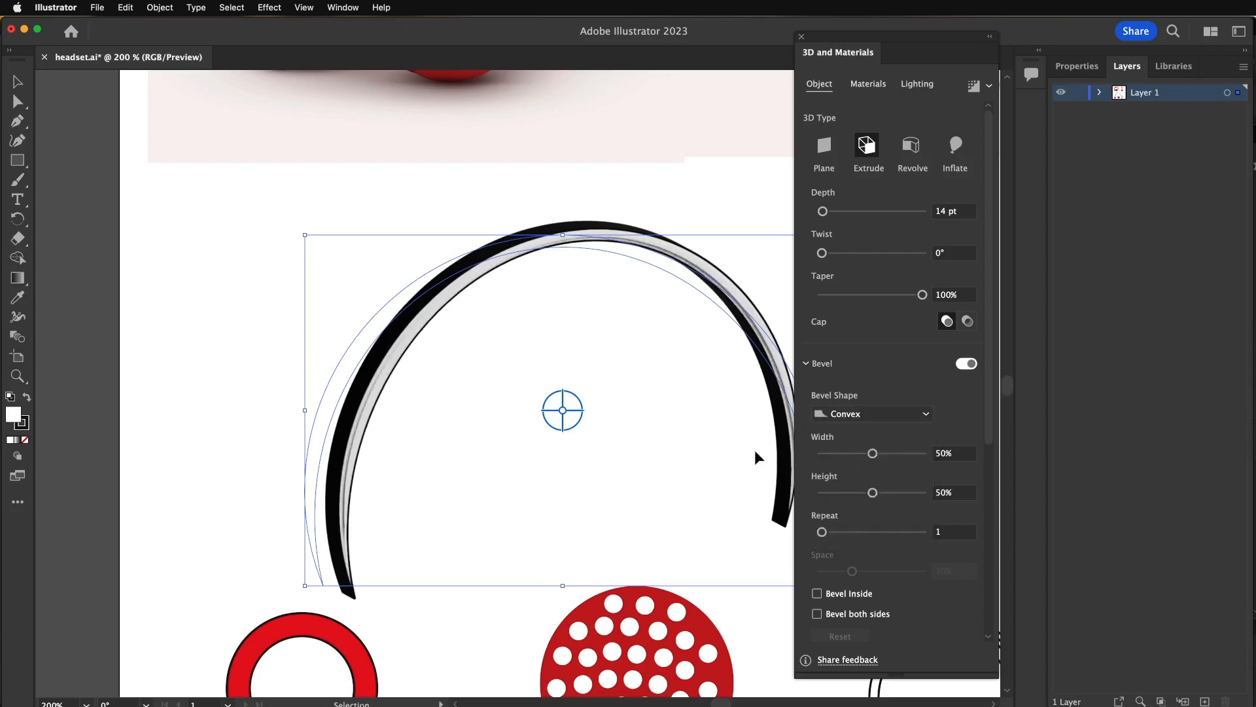
- Extrude the red cushion ring with a depth of 23 pt
key("super+minus")
key("super+minus")
left_click(494, 522)
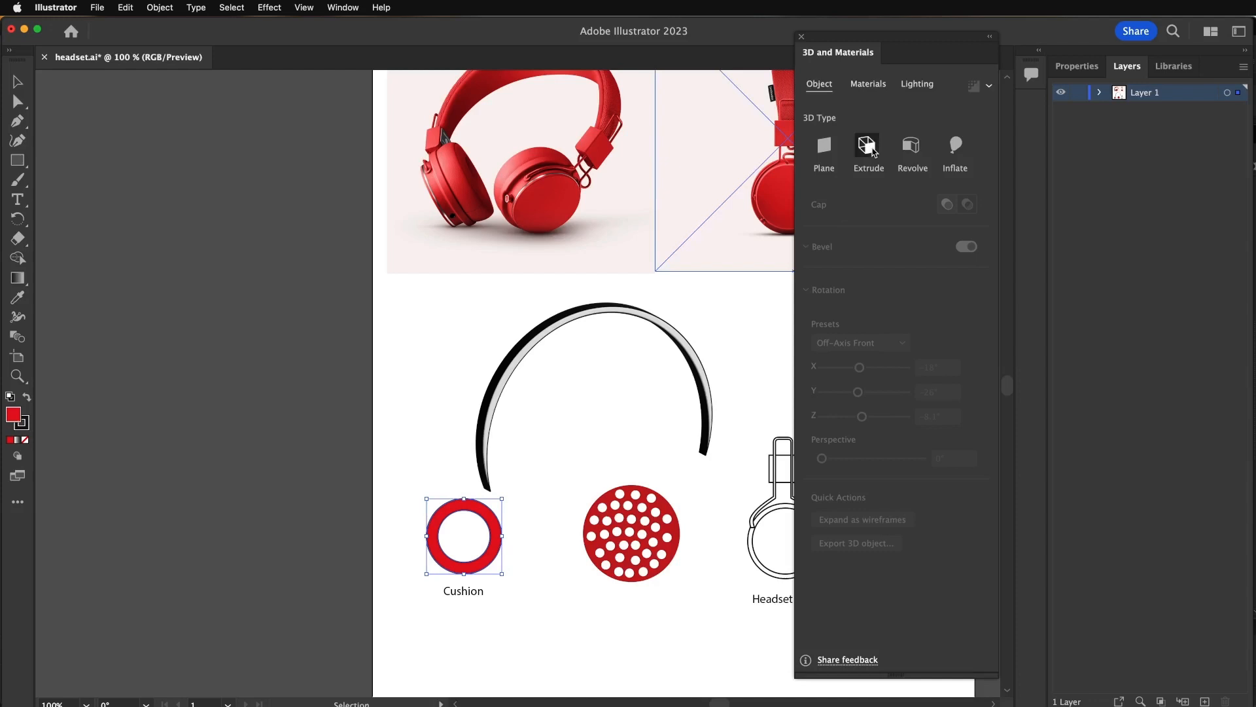
left_click(869, 147)
left_click_drag(826, 211, 823, 211)
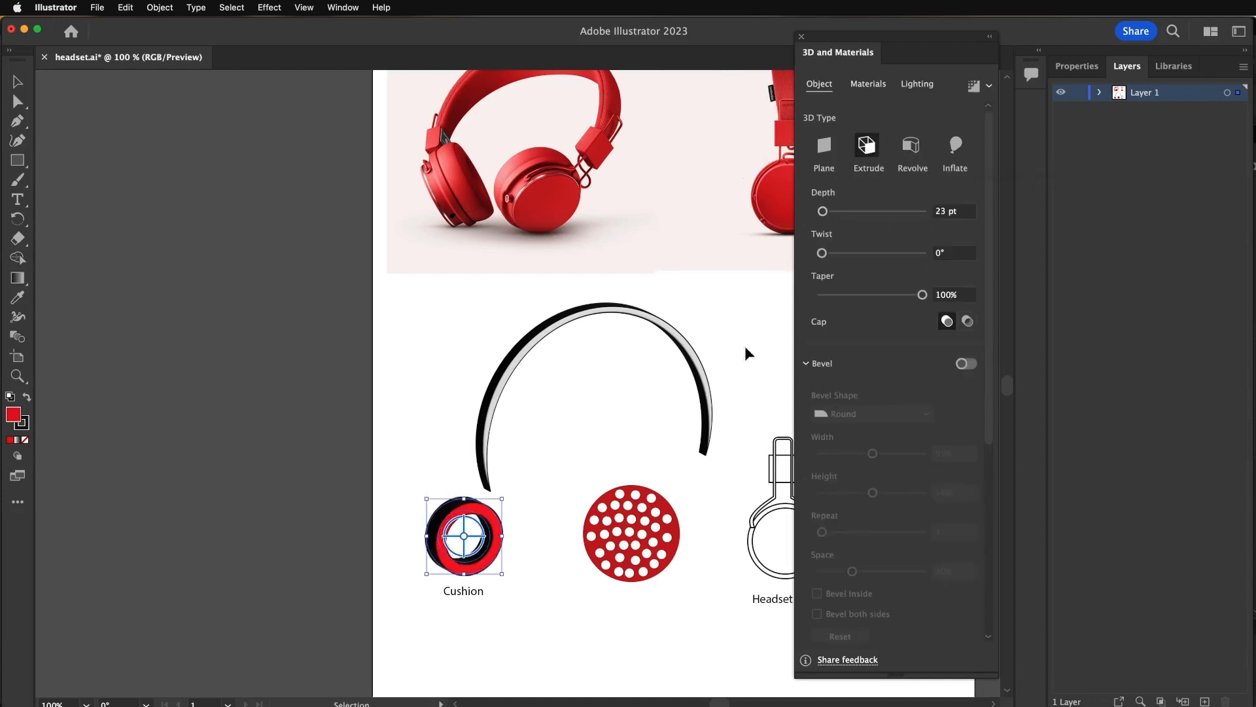
- Extrude the red perforated disc with a depth of 5 pt
left_click(652, 507)
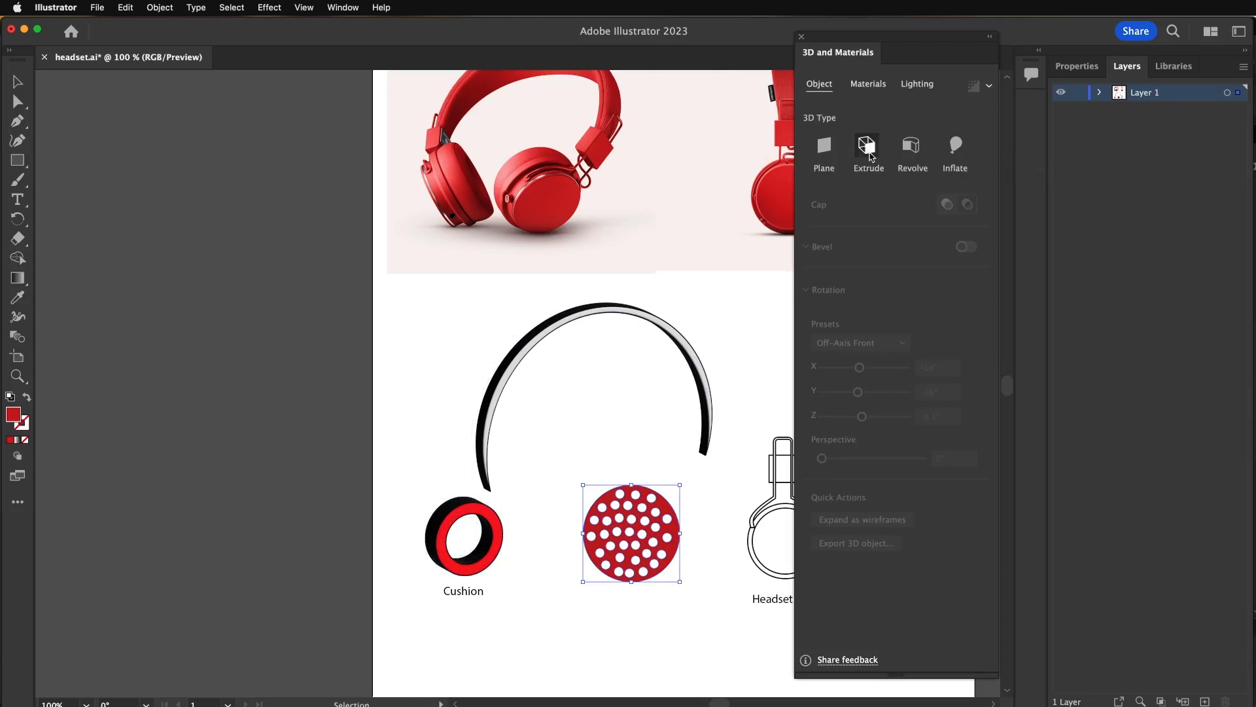
left_click(870, 148)
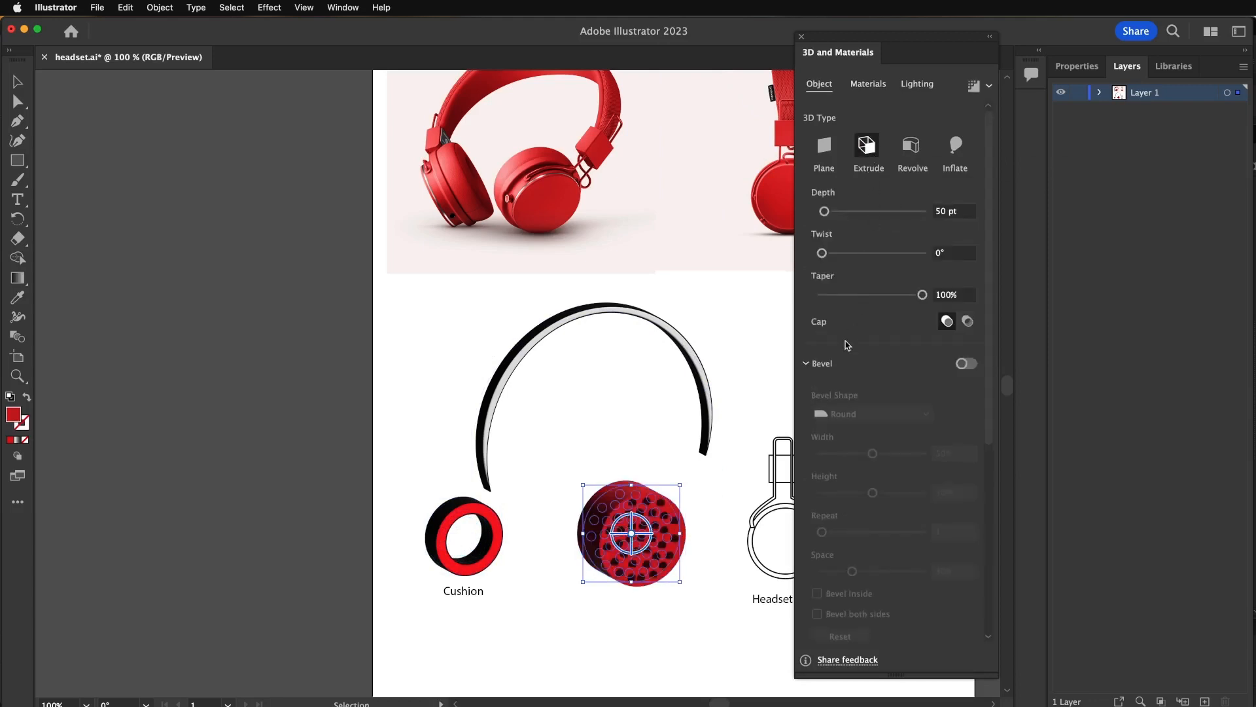
left_click_drag(827, 214, 824, 214)
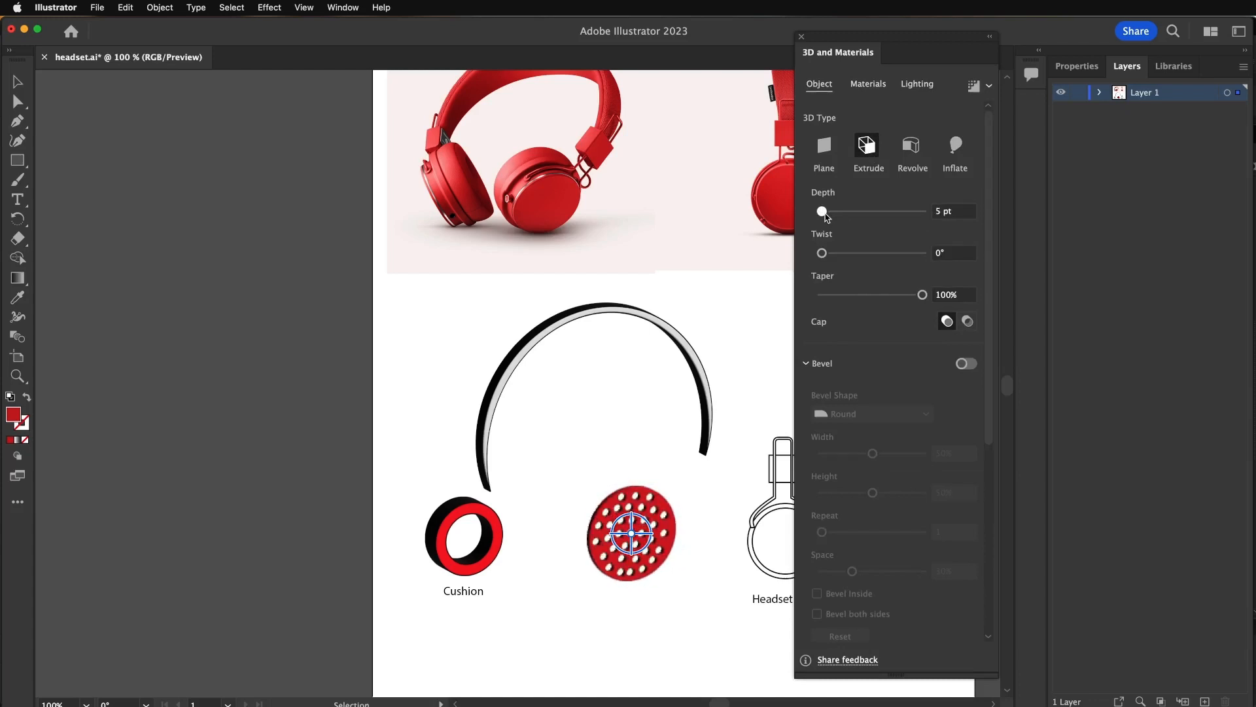
- Extrude the inner circle of the headset side drawing with a depth of 50 pt
left_click_drag(667, 598, 483, 578)
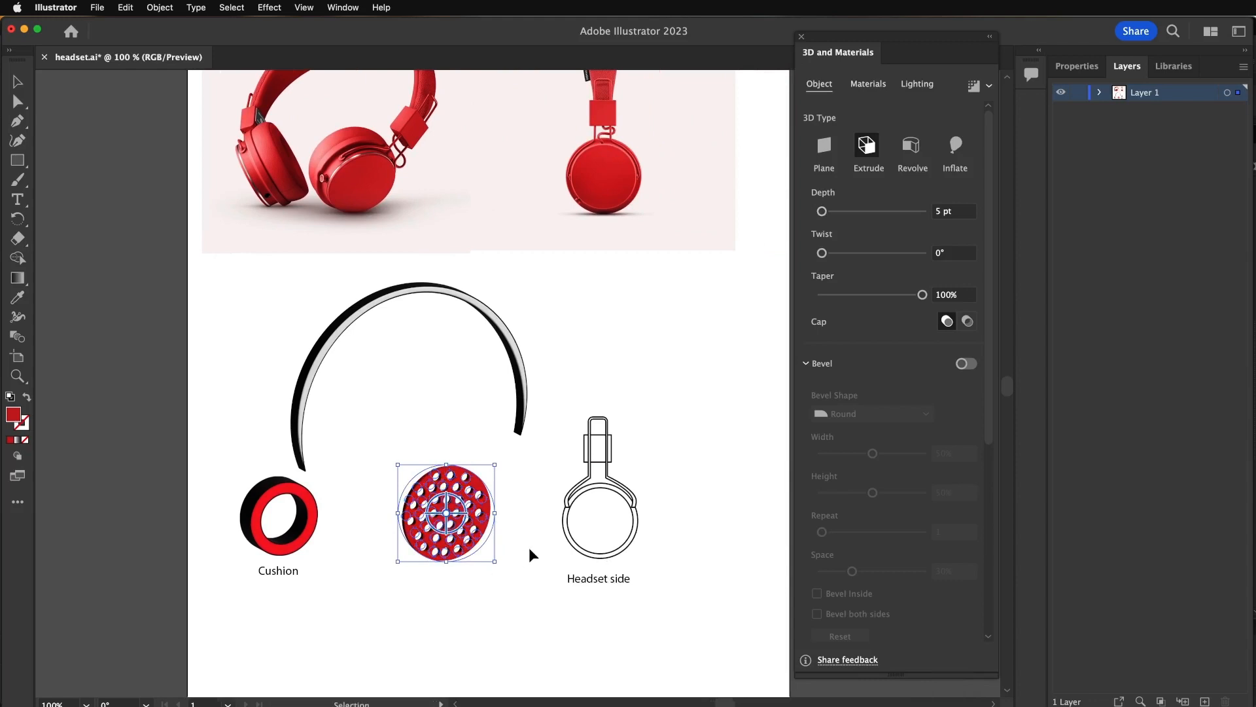
scroll(529, 548, "up", 2, "alt")
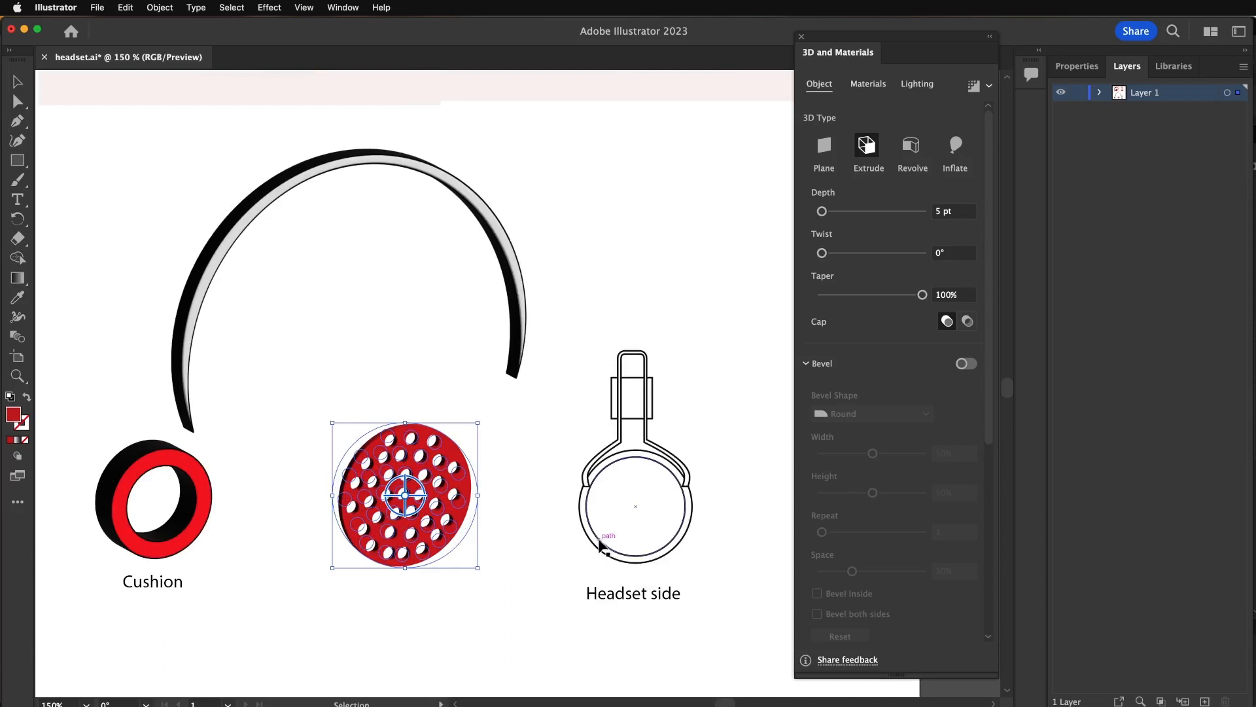
left_click(600, 543)
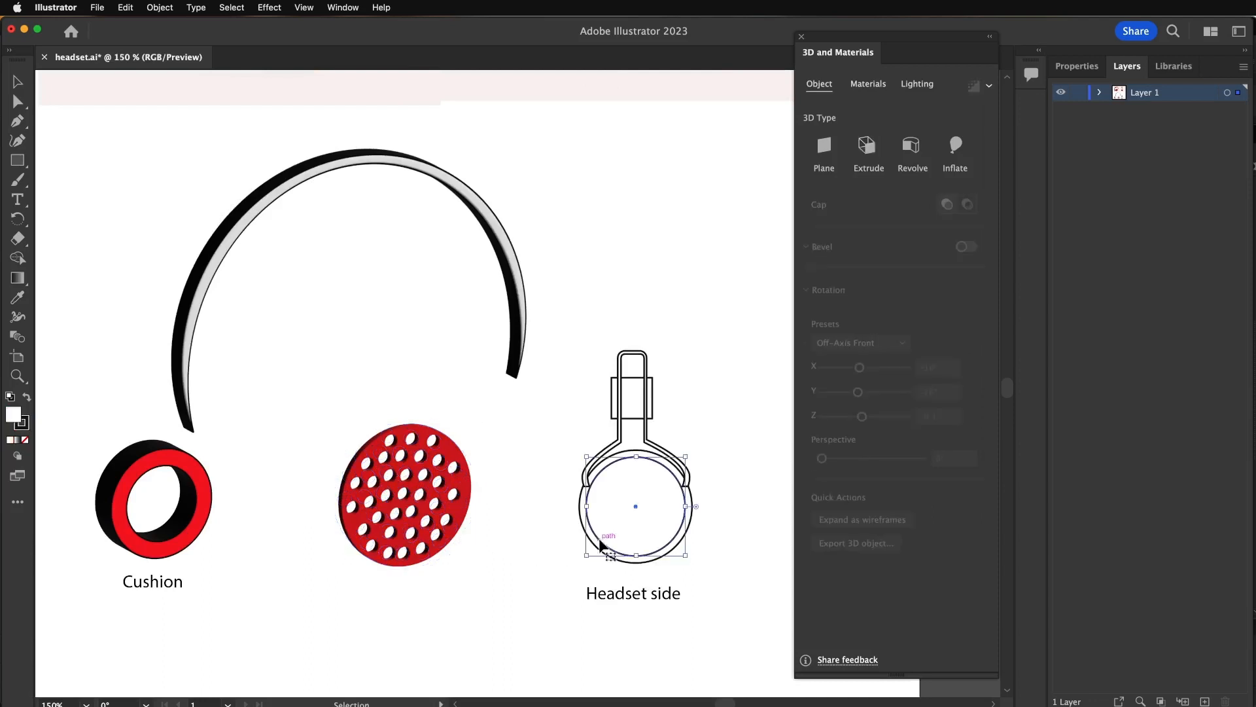
left_click(867, 145)
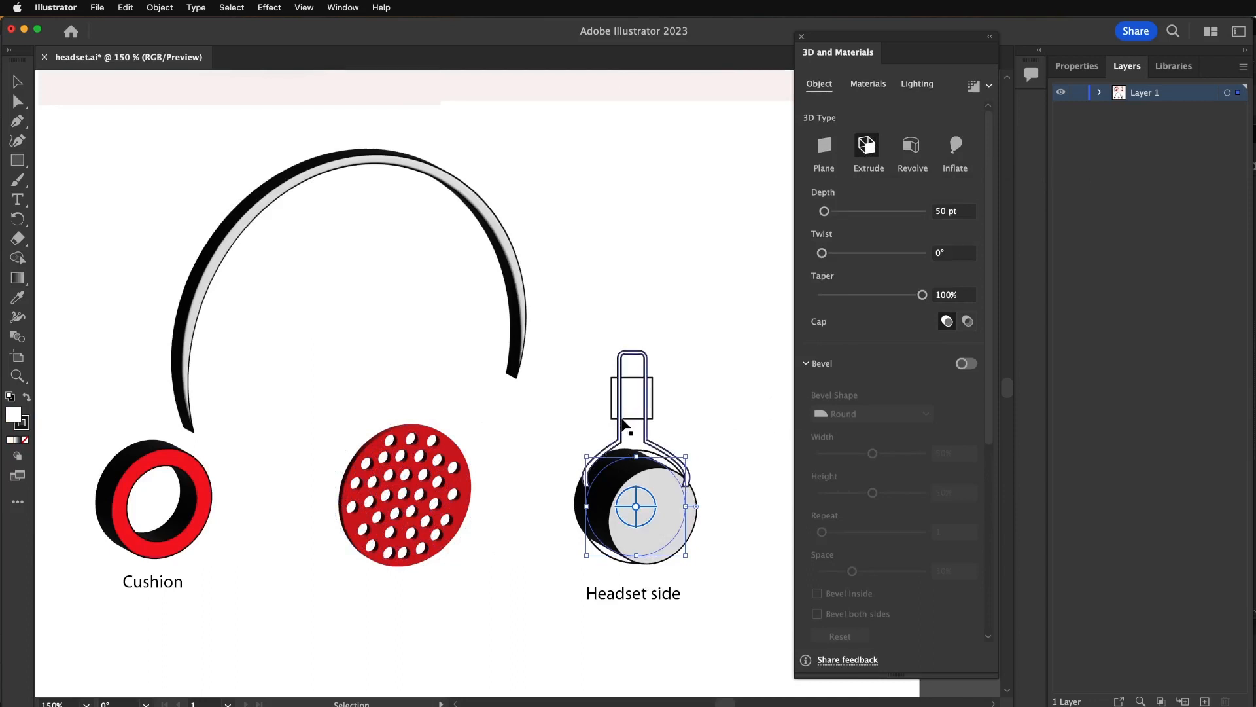
- Extrude the wire bracket of the headset side drawing with a depth of 0 pt
left_click(625, 425)
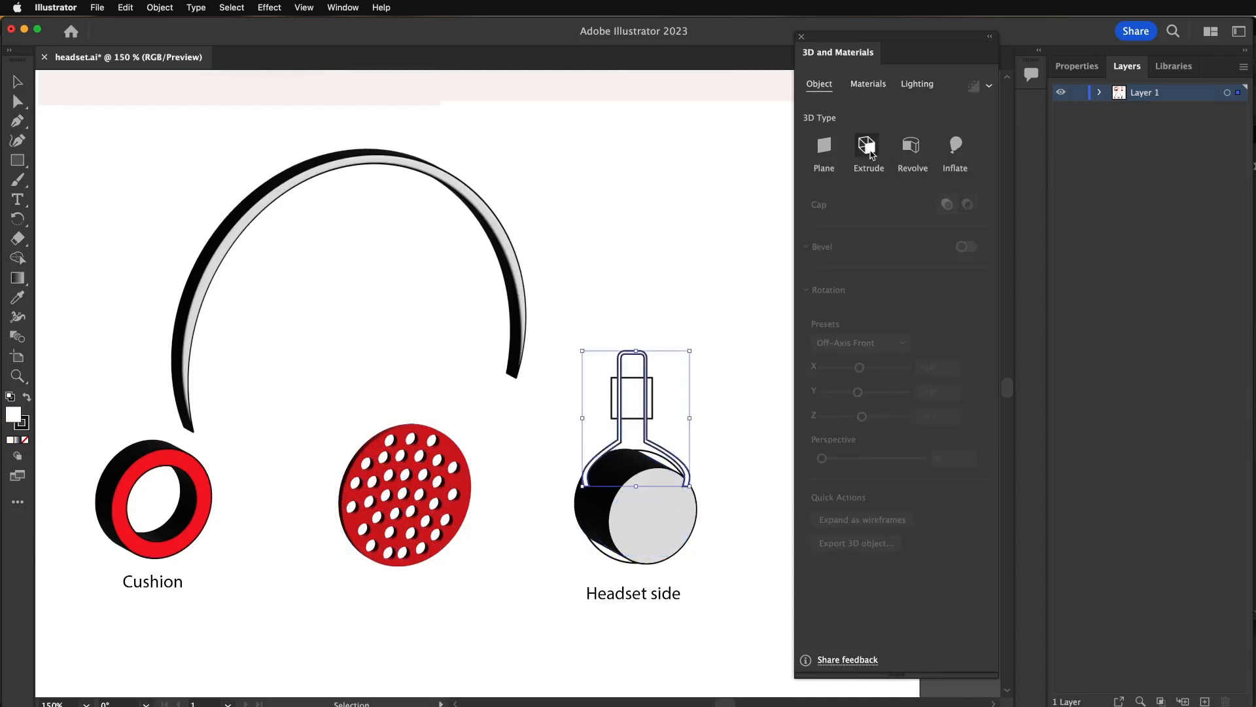
left_click(871, 150)
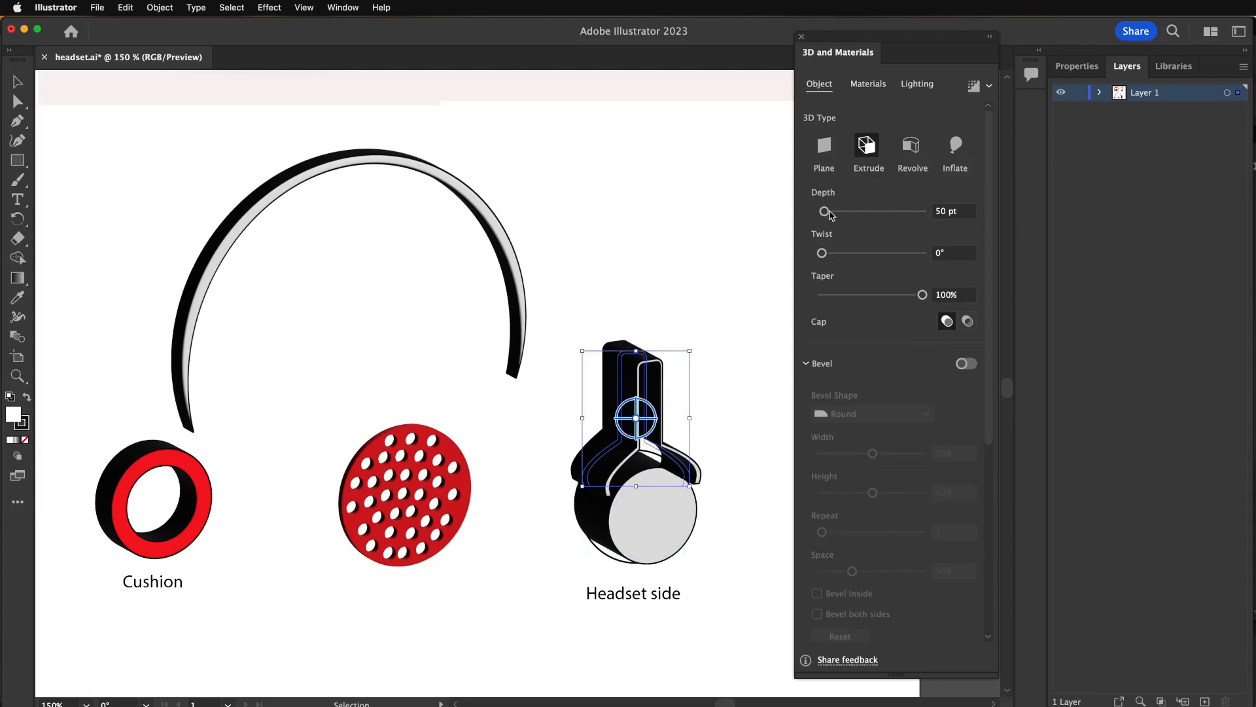
left_click_drag(824, 212, 821, 214)
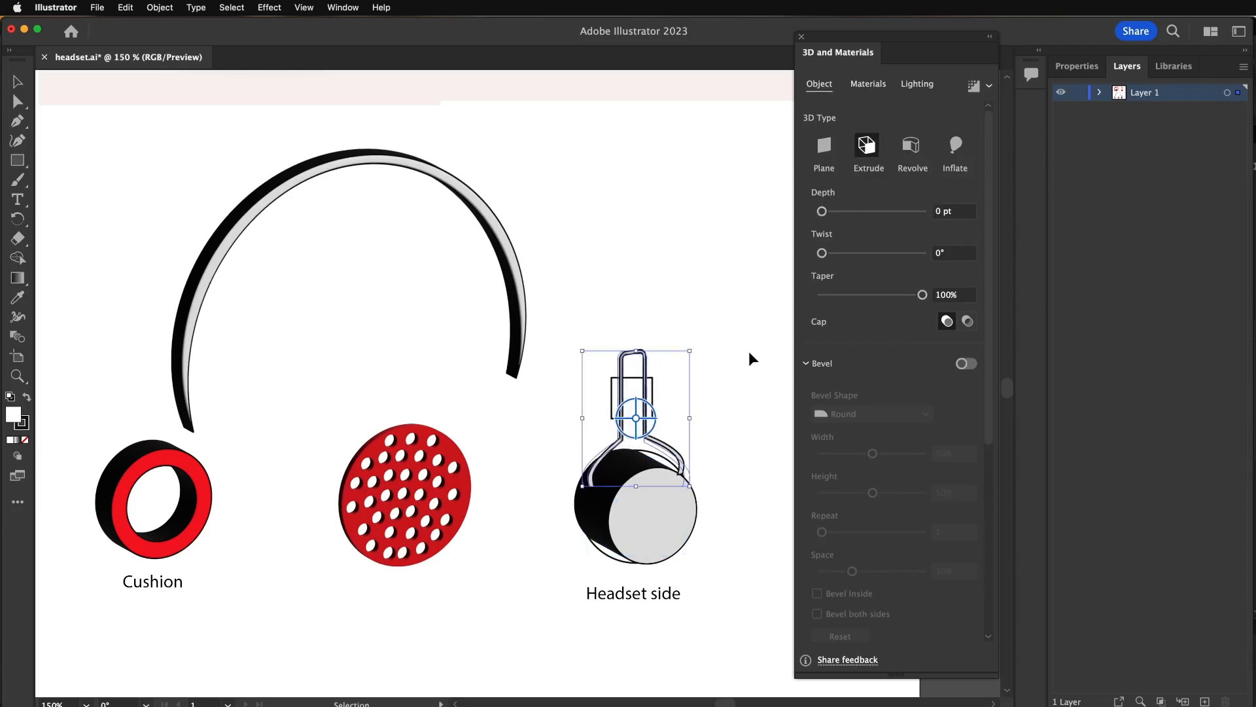
left_click(727, 385)
- Extrude the small rectangular block on the headset side's wire bracket with a depth of 11 pt
left_click(653, 402)
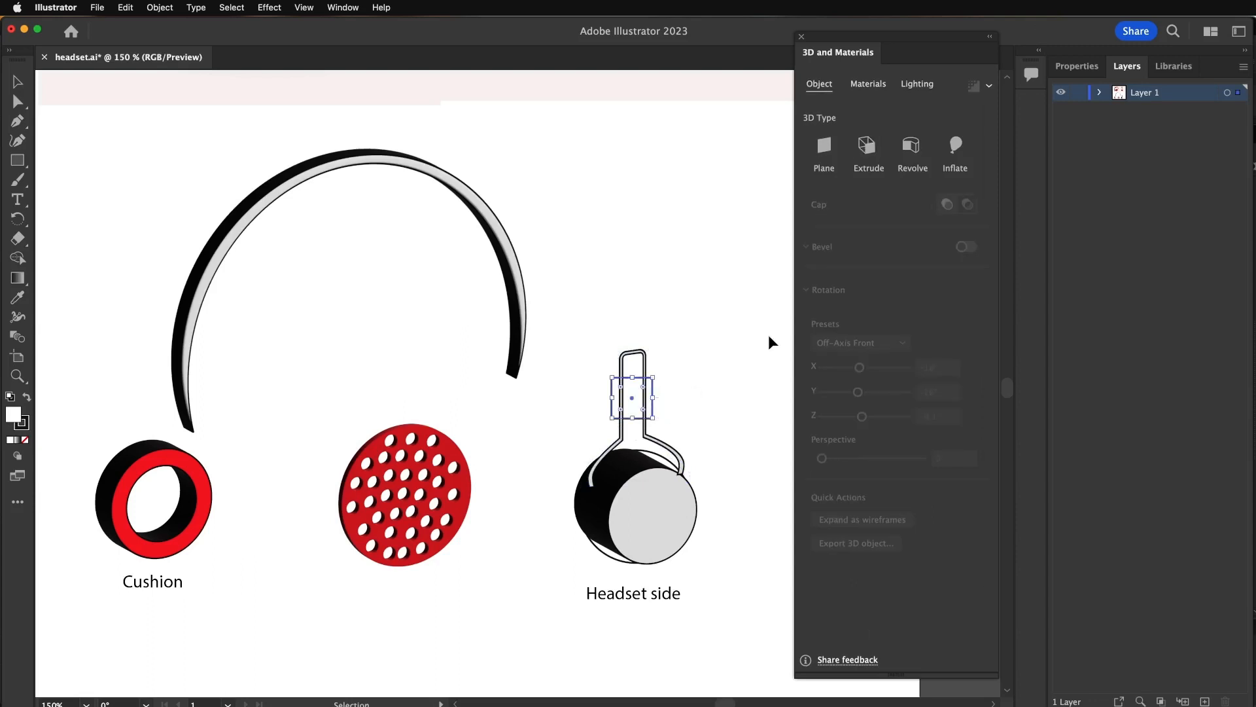
left_click(866, 146)
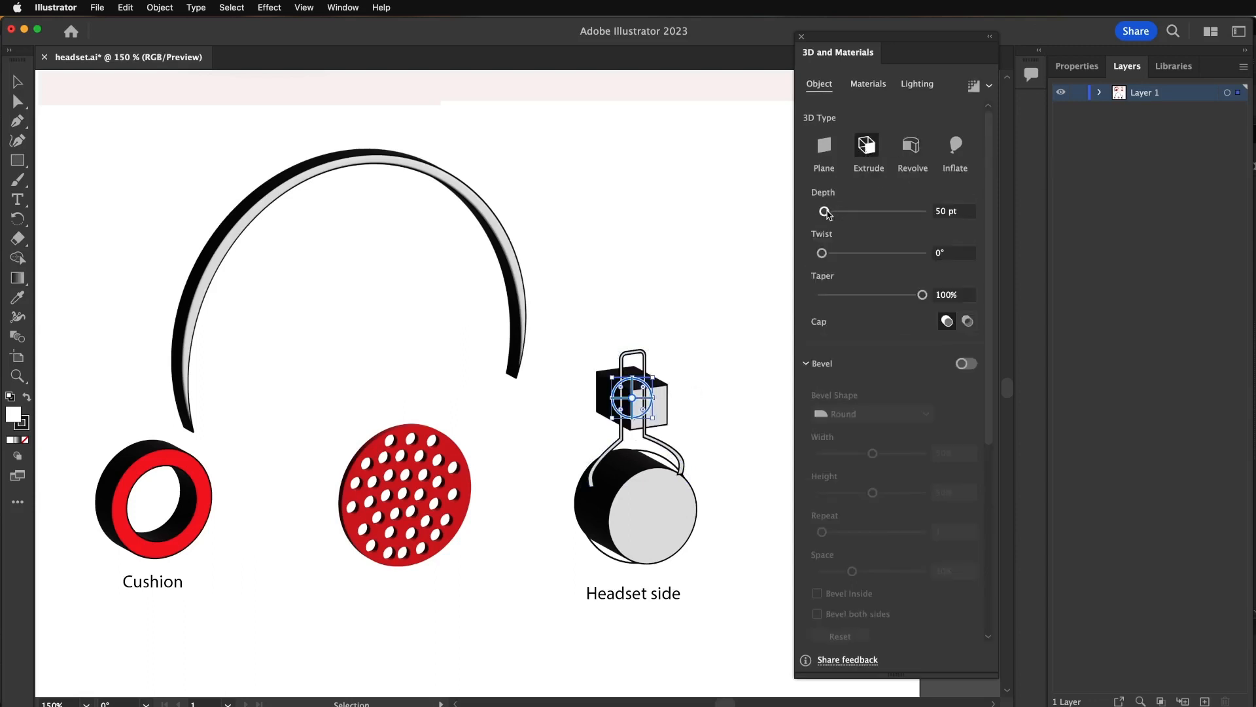
left_click_drag(825, 212, 827, 213)
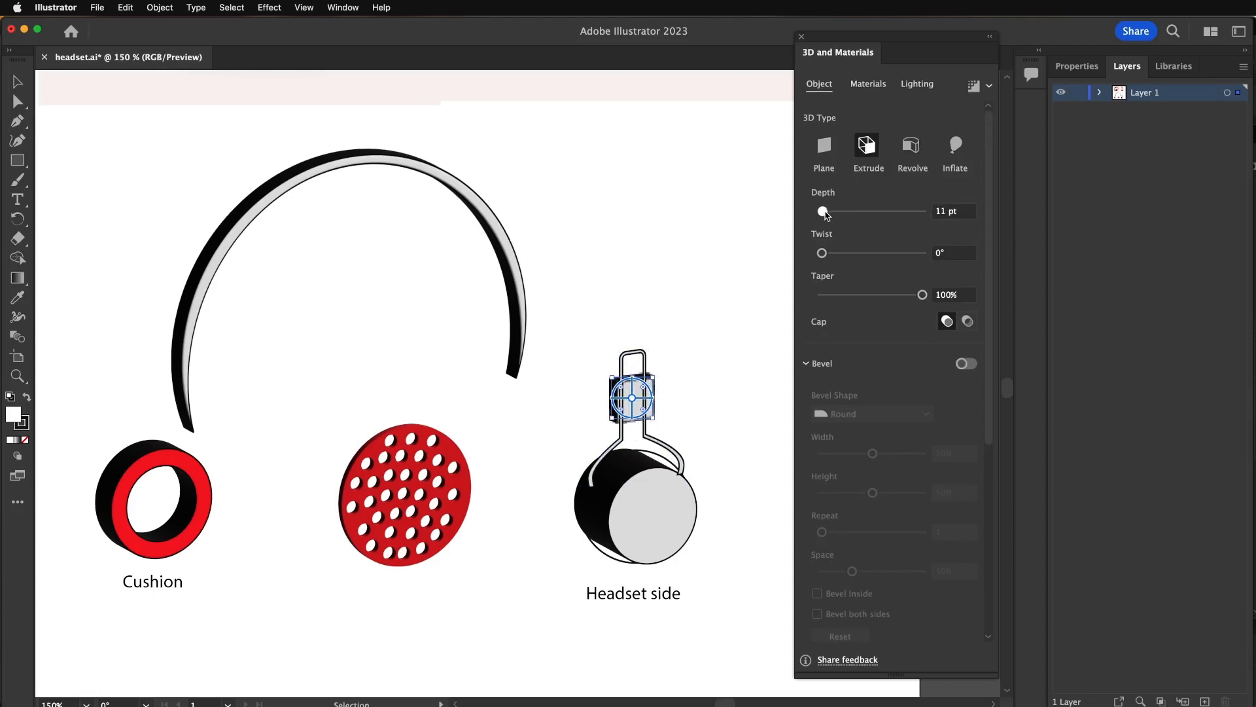
- Extrude the outer circle of the headset side drawing with a shallower depth than the inner circle
left_click(653, 464)
left_click(868, 146)
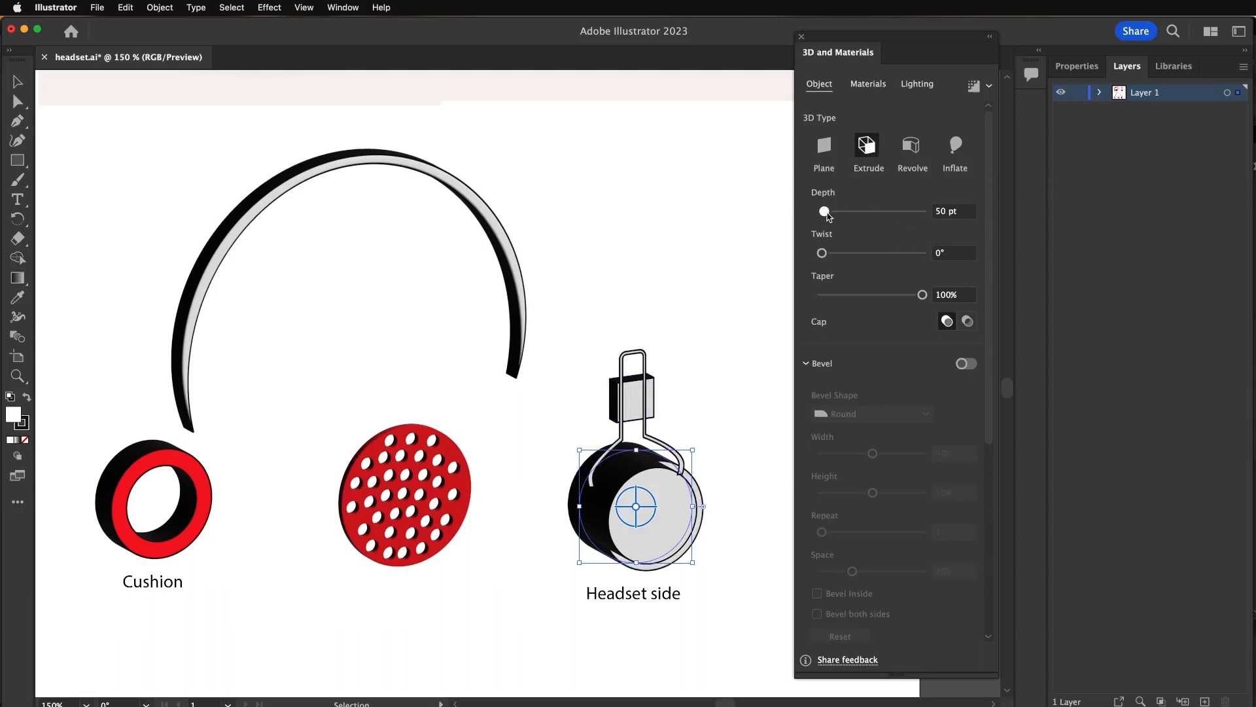
left_click(748, 327)
scroll(602, 347, "down", 1)
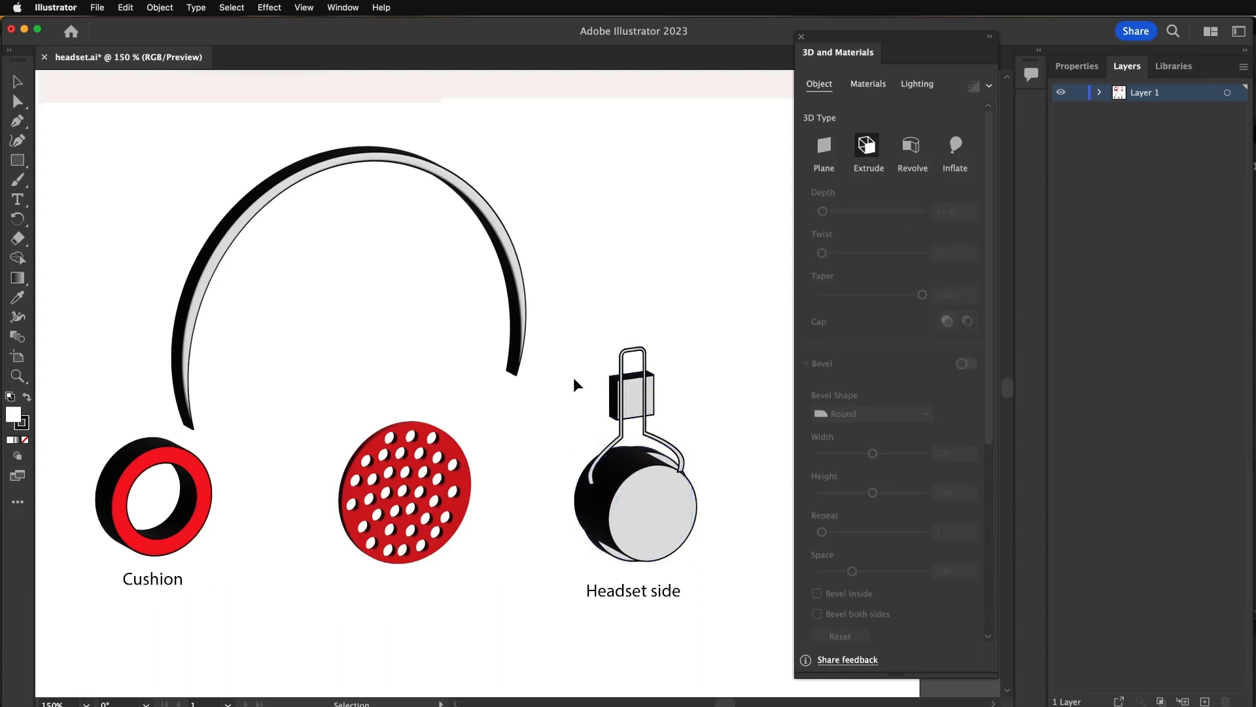
scroll(579, 401, "down", 2, "alt")
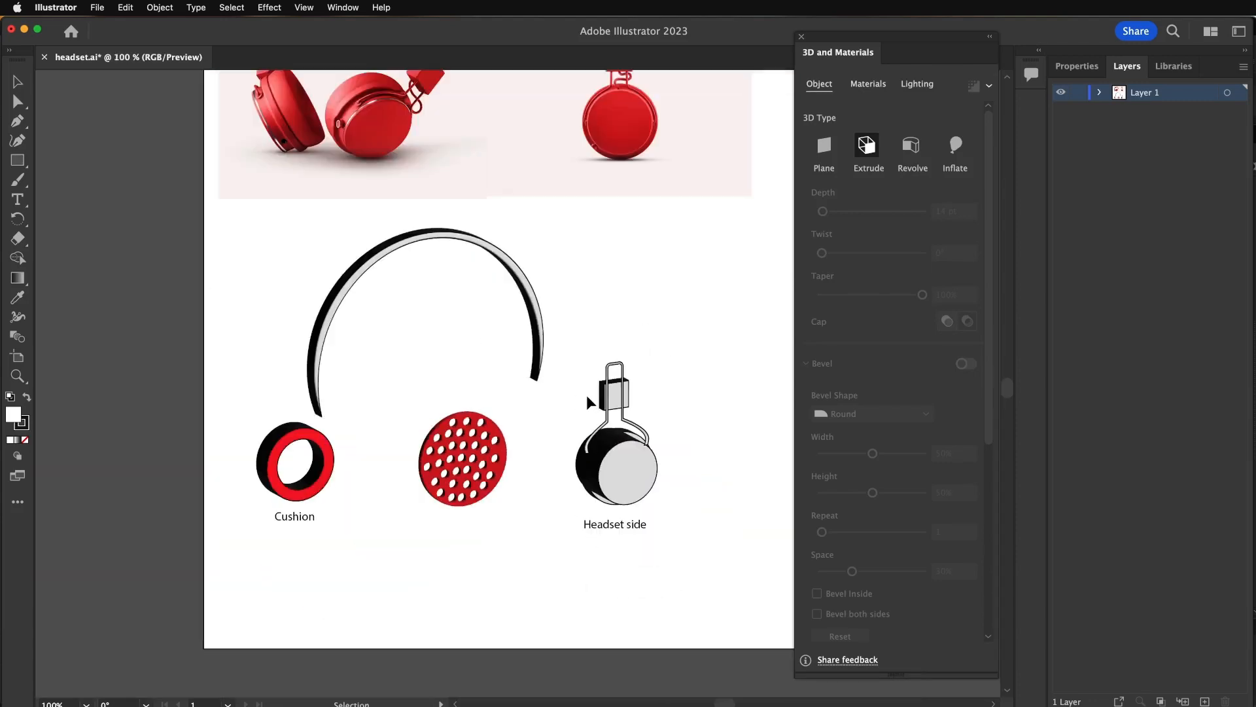
- Set the bevel repeat of the extruded headband to 9
scroll(579, 402, "up", 2, "alt")
left_click(524, 327)
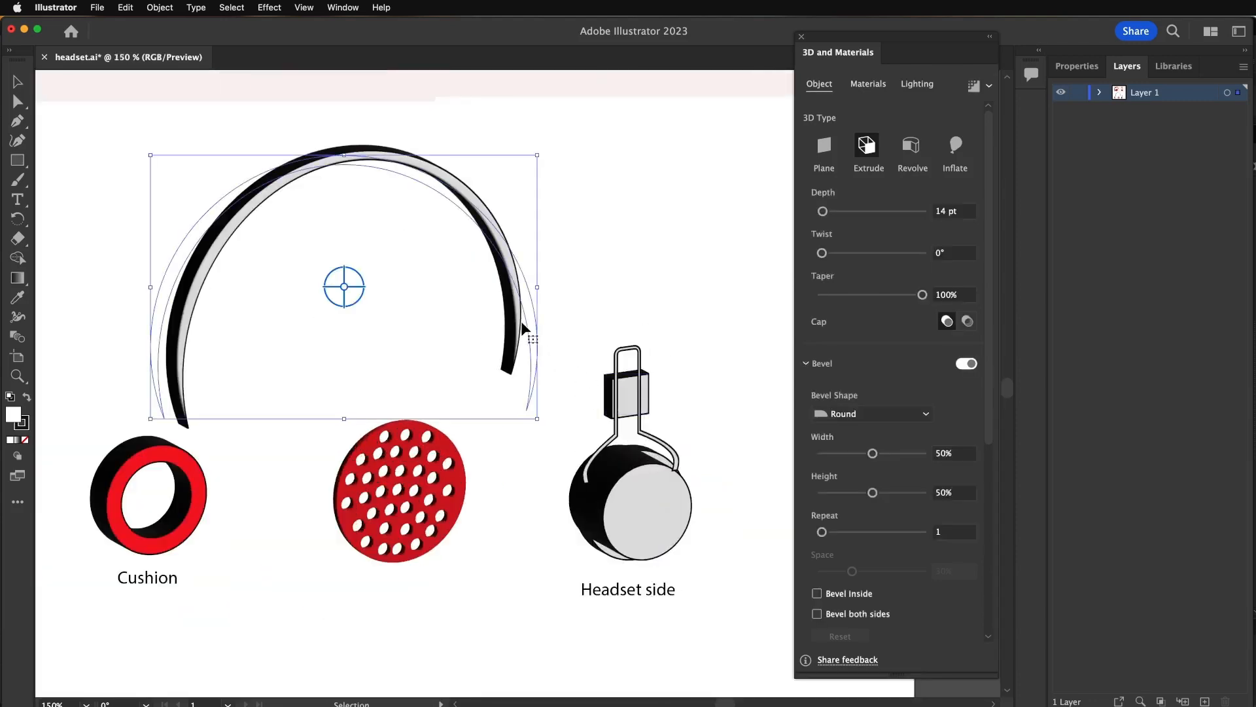
left_click(923, 531)
left_click_drag(922, 527, 920, 538)
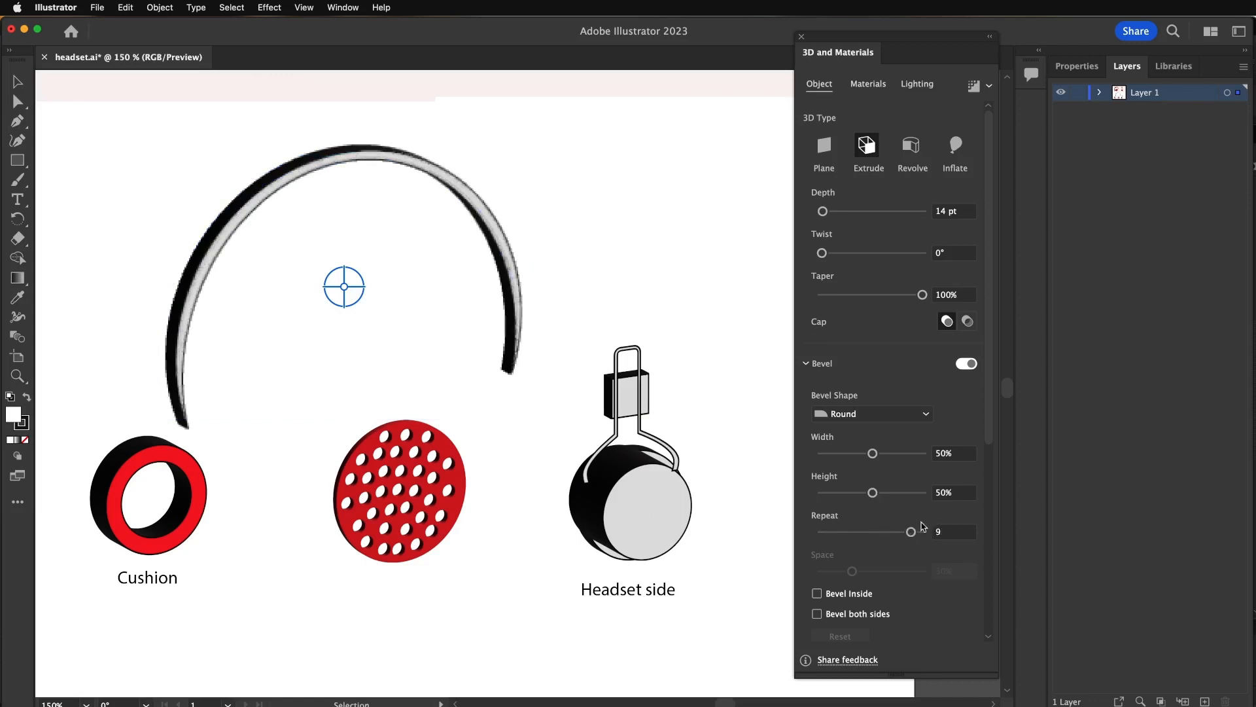
scroll(956, 589, "down", 5)
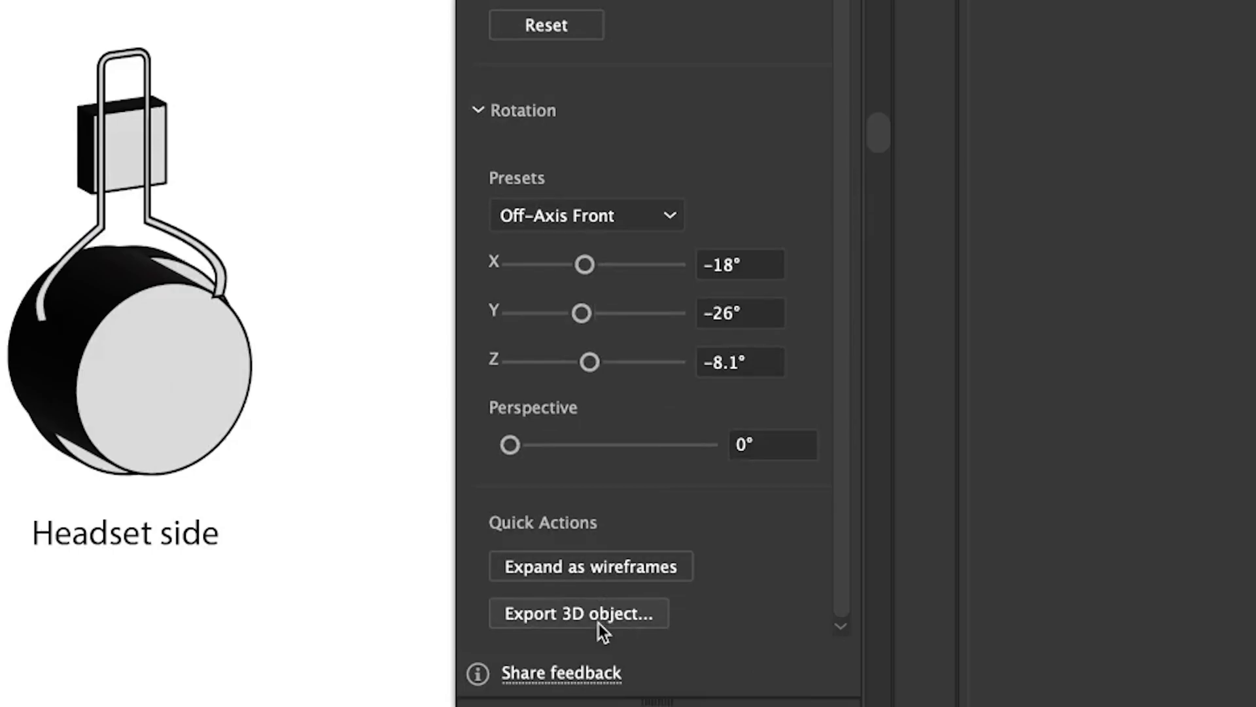
- Send the headband to 3D object export and add Asset 15, band11 and earpiece11 to the selected export assets
left_click(598, 615)
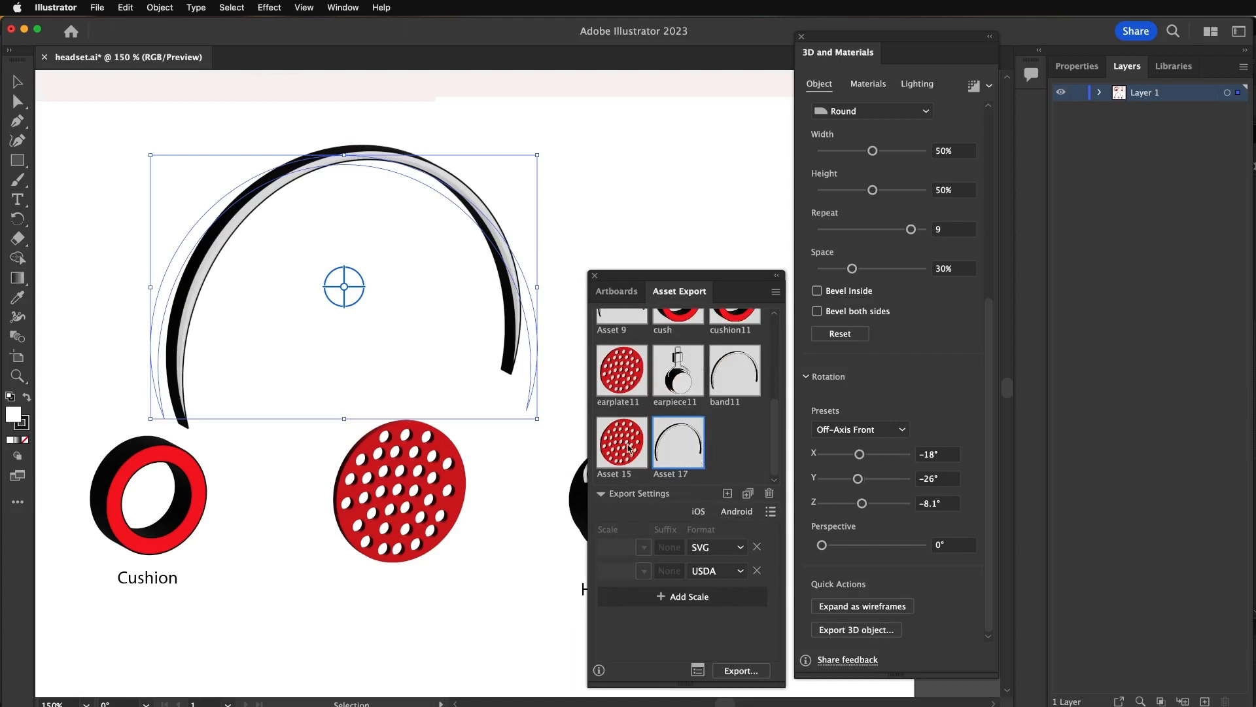
left_click(622, 441, "super")
left_click(735, 385, "super")
left_click(680, 382, "super")
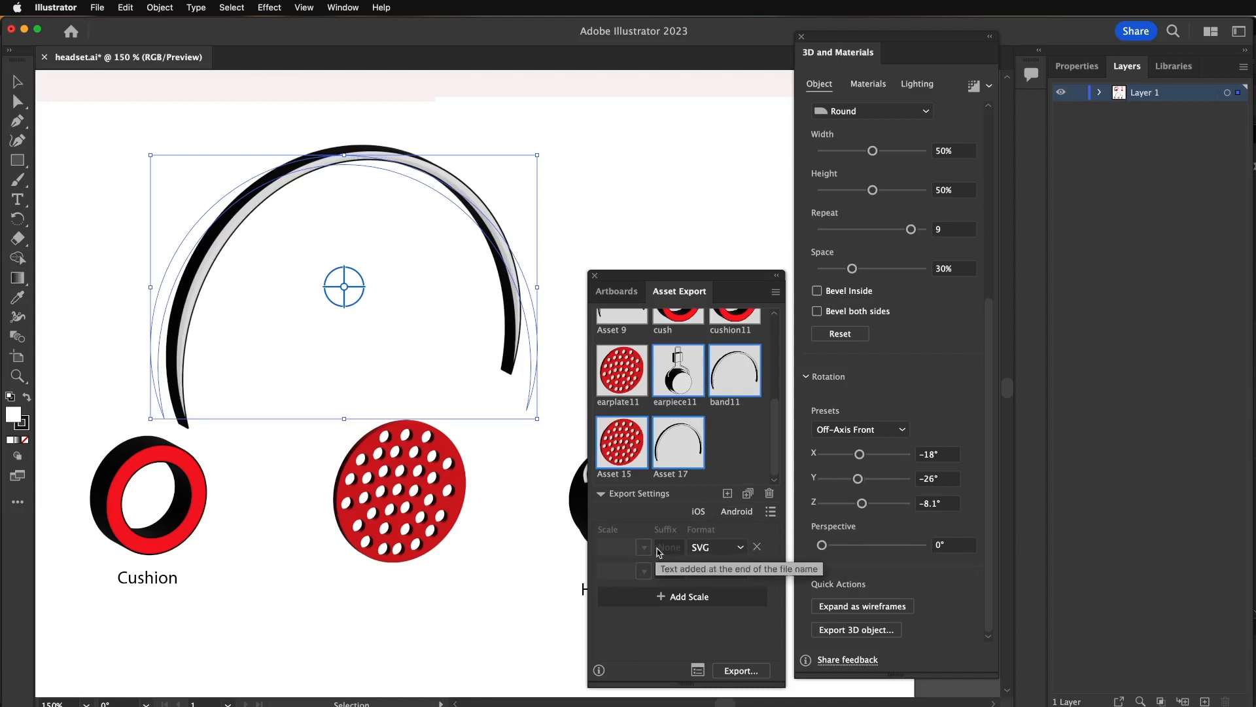
- Remove the SVG format from the export settings, leaving only USDA, and cancel the export folder dialog
left_click(758, 548)
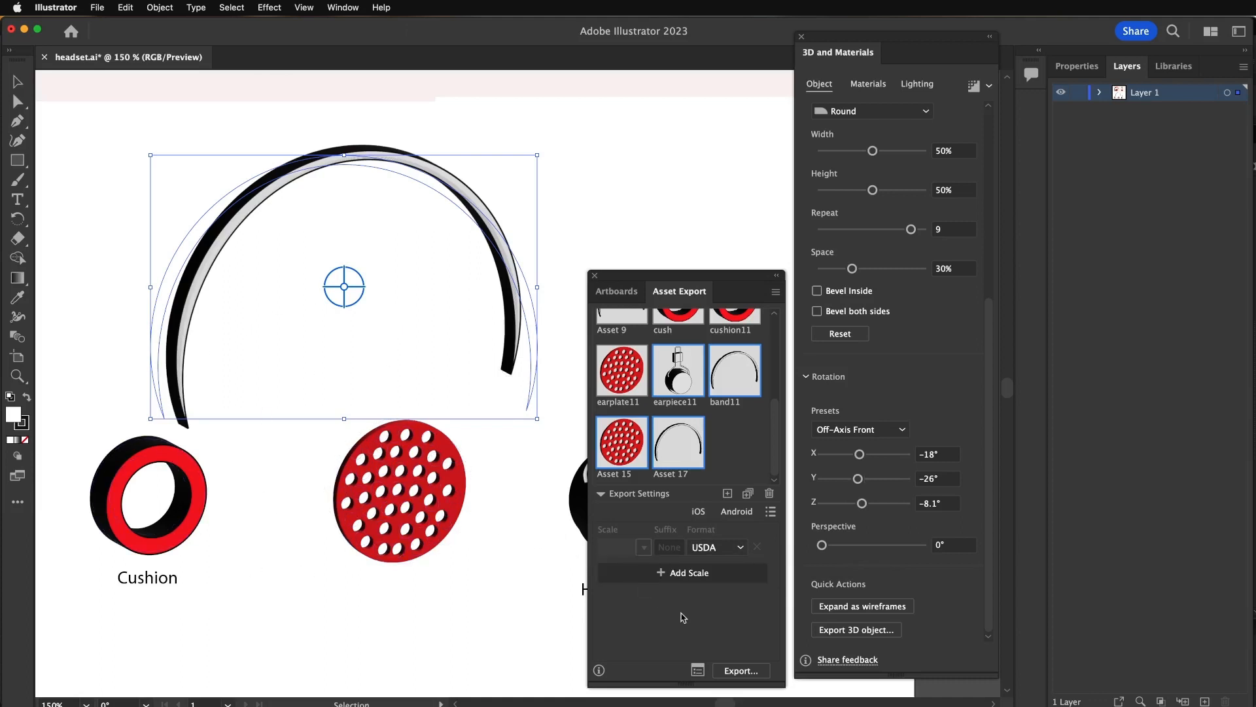
left_click(742, 671)
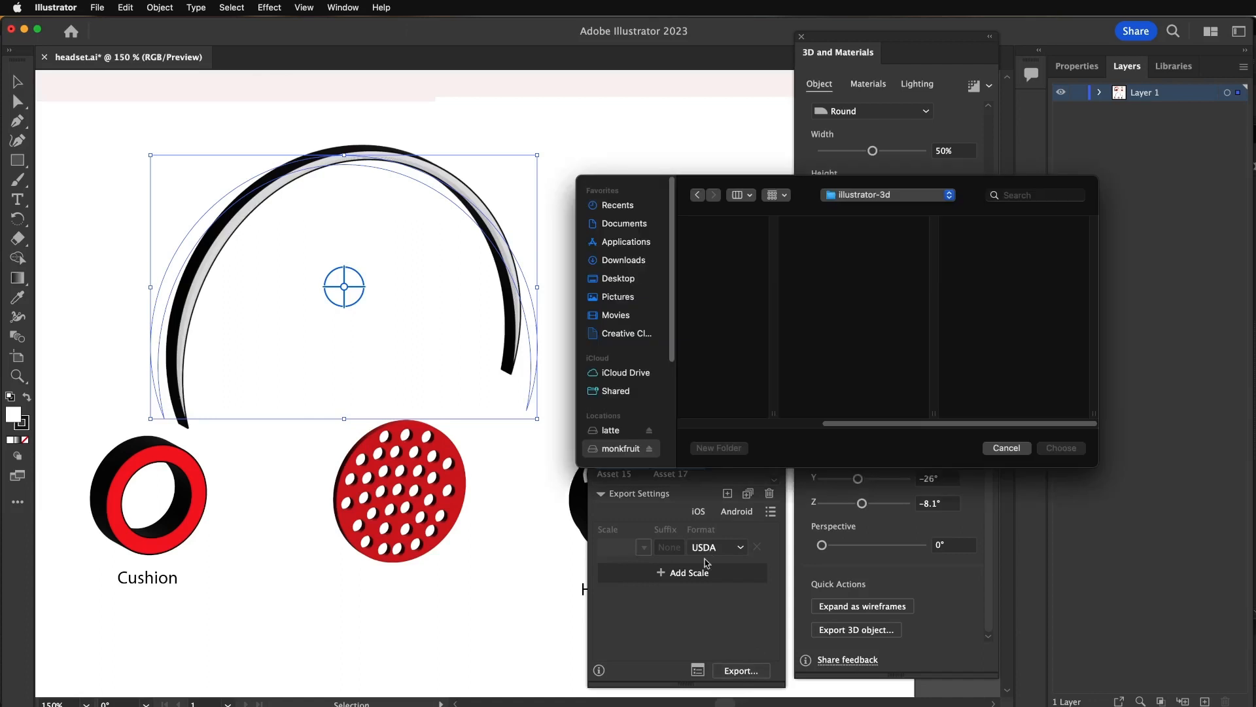
left_click(1013, 449)
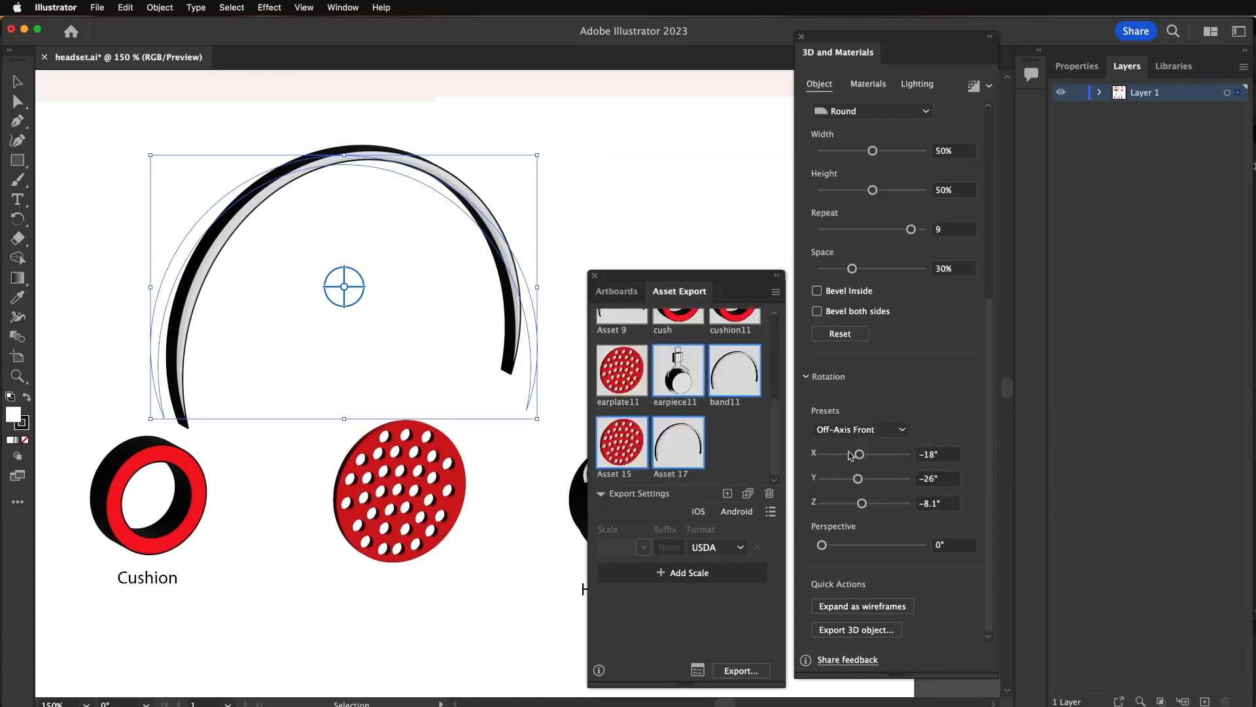
- Remove band11 from the selected export assets and add cushion11 instead
left_click(739, 390, "super")
scroll(725, 442, "up", 2)
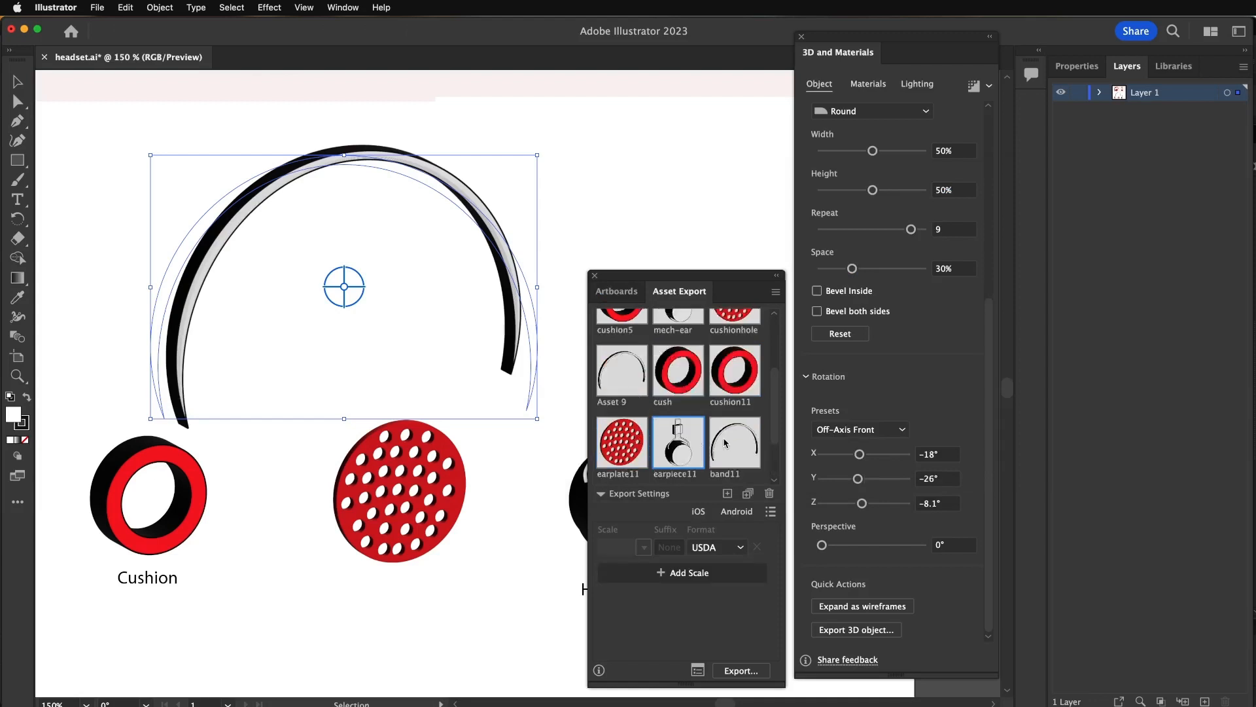
left_click(731, 379, "super")
scroll(725, 432, "down", 2)
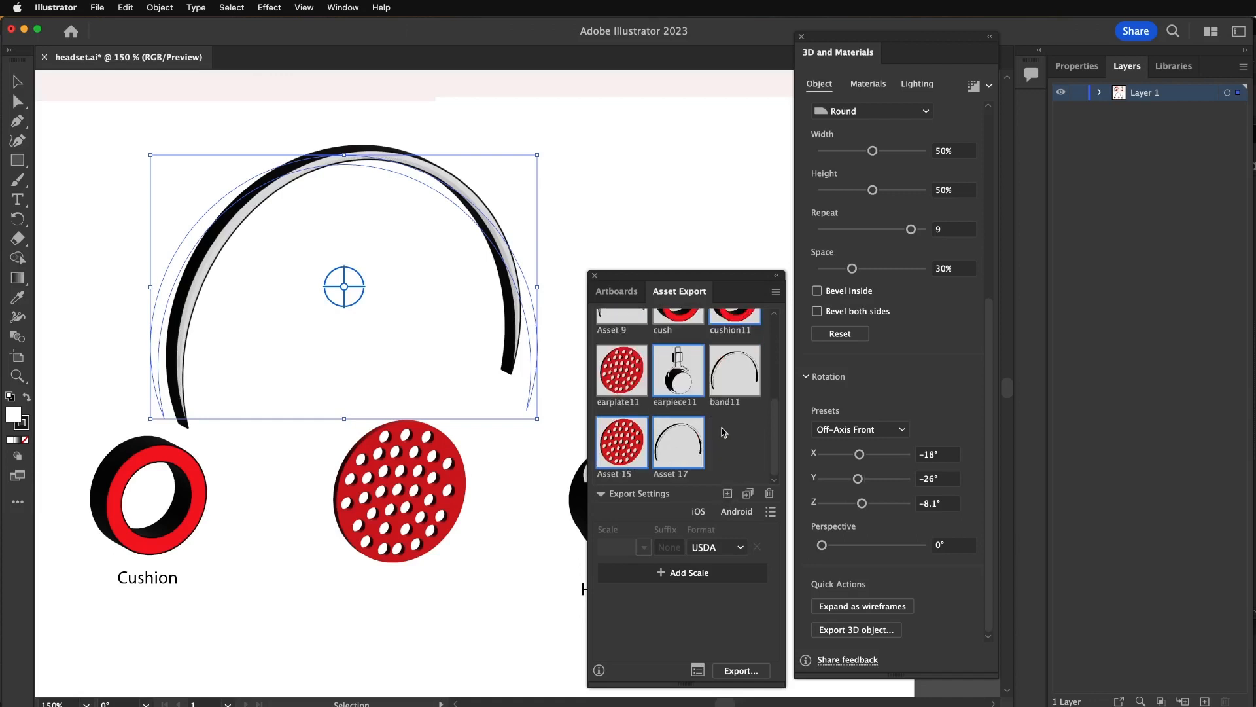
- Export the selected assets as USDA into a new folder named headphones inside the illustrator folder
left_click(741, 670)
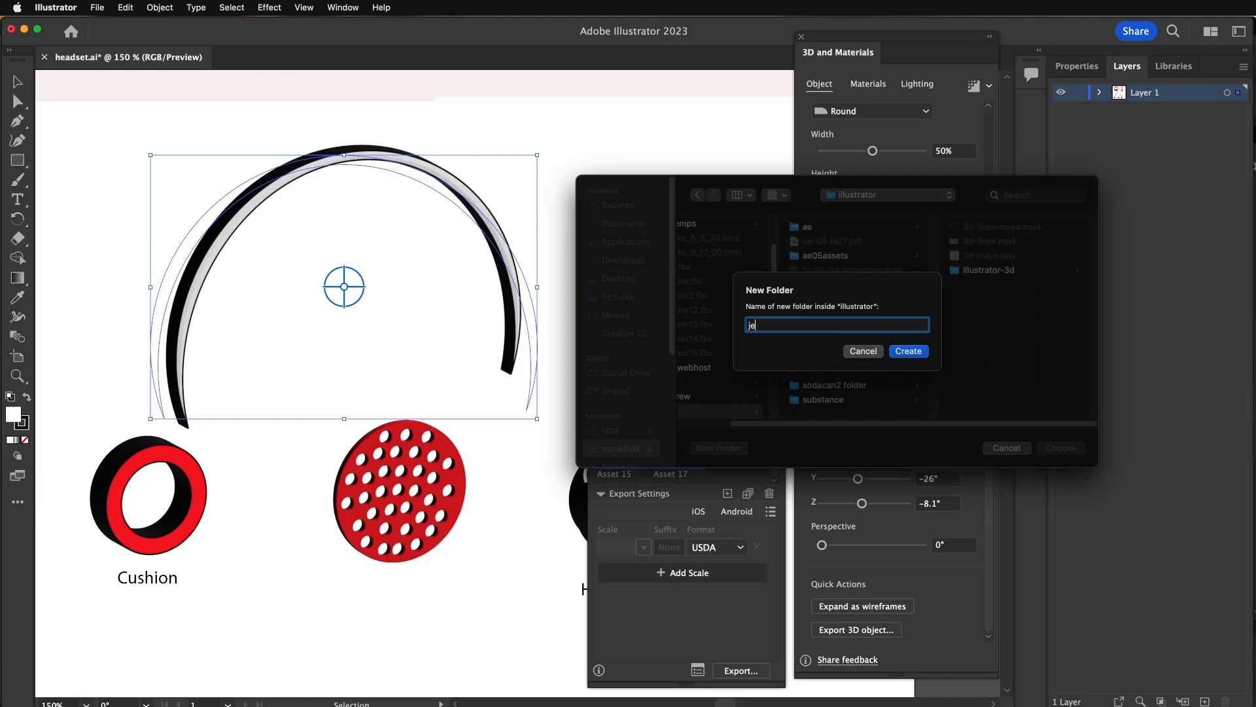
key("BackSpace")
key("BackSpace")
type("jea")
key("BackSpace")
key("BackSpace")
key("BackSpace")
type("head")
key("Return")
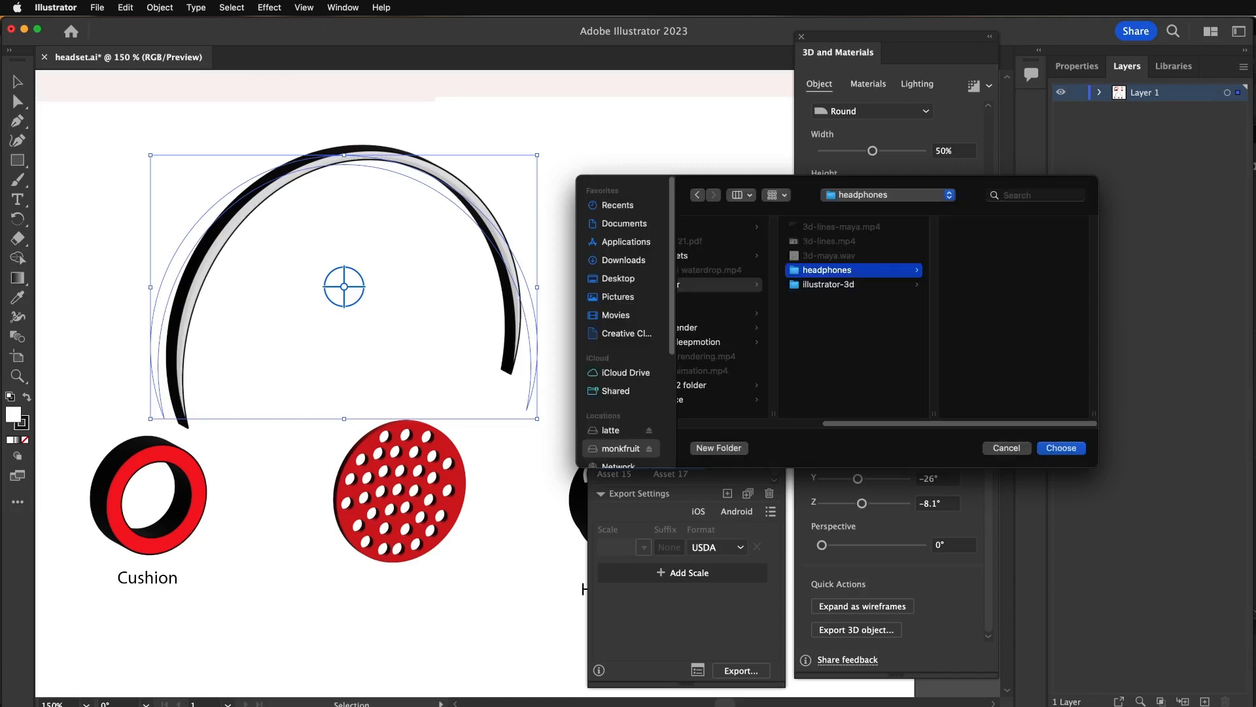
left_click(1060, 449)
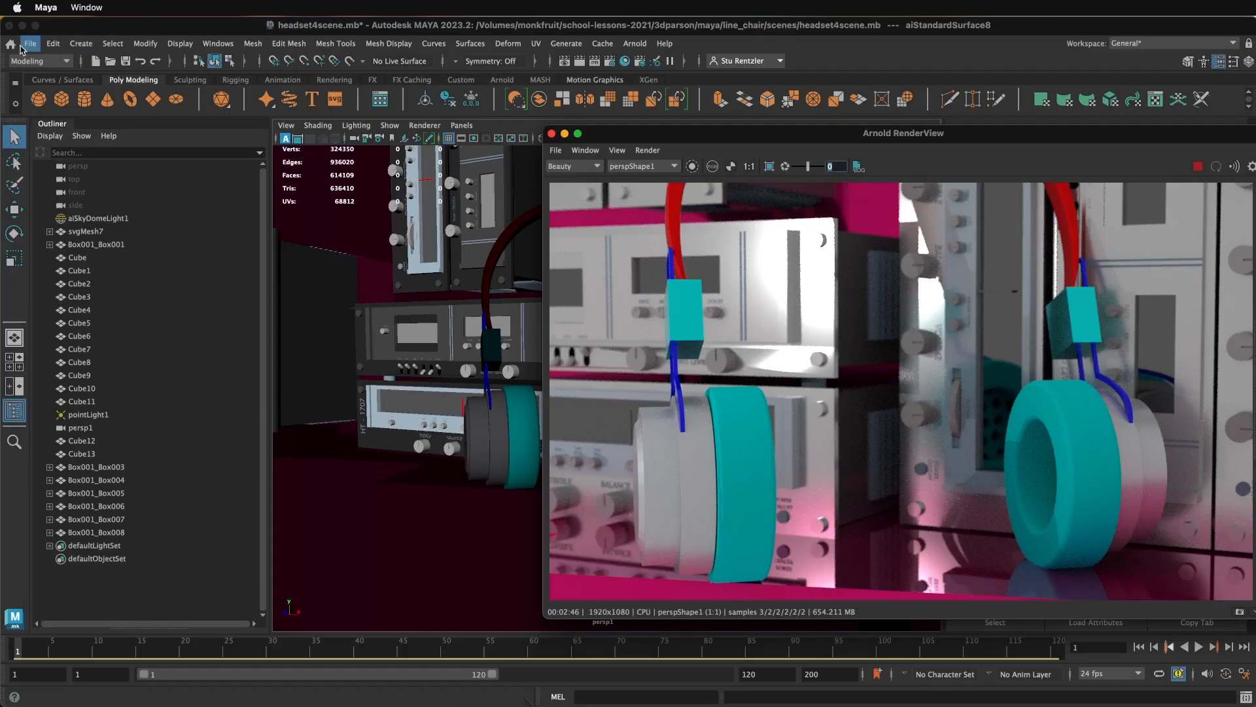
- Switch to Maya, start a new scene without saving the current one, and close the Arnold RenderView
left_click(30, 44)
left_click(93, 85)
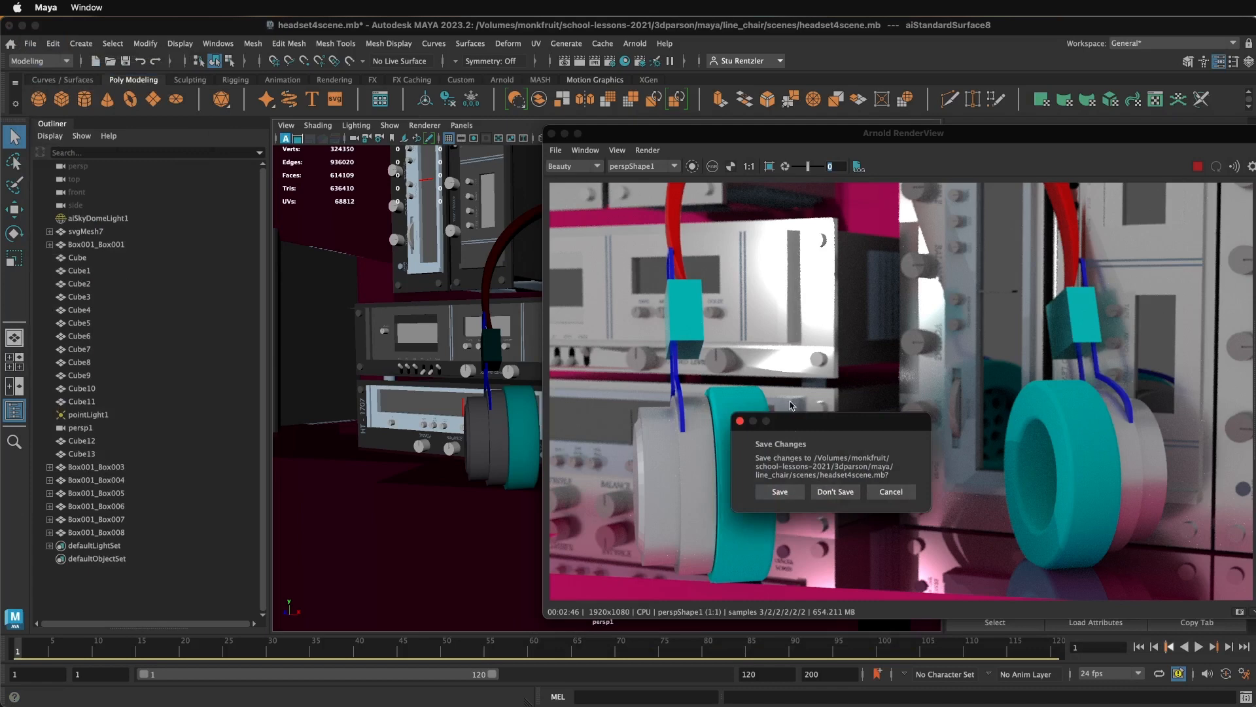
left_click(826, 493)
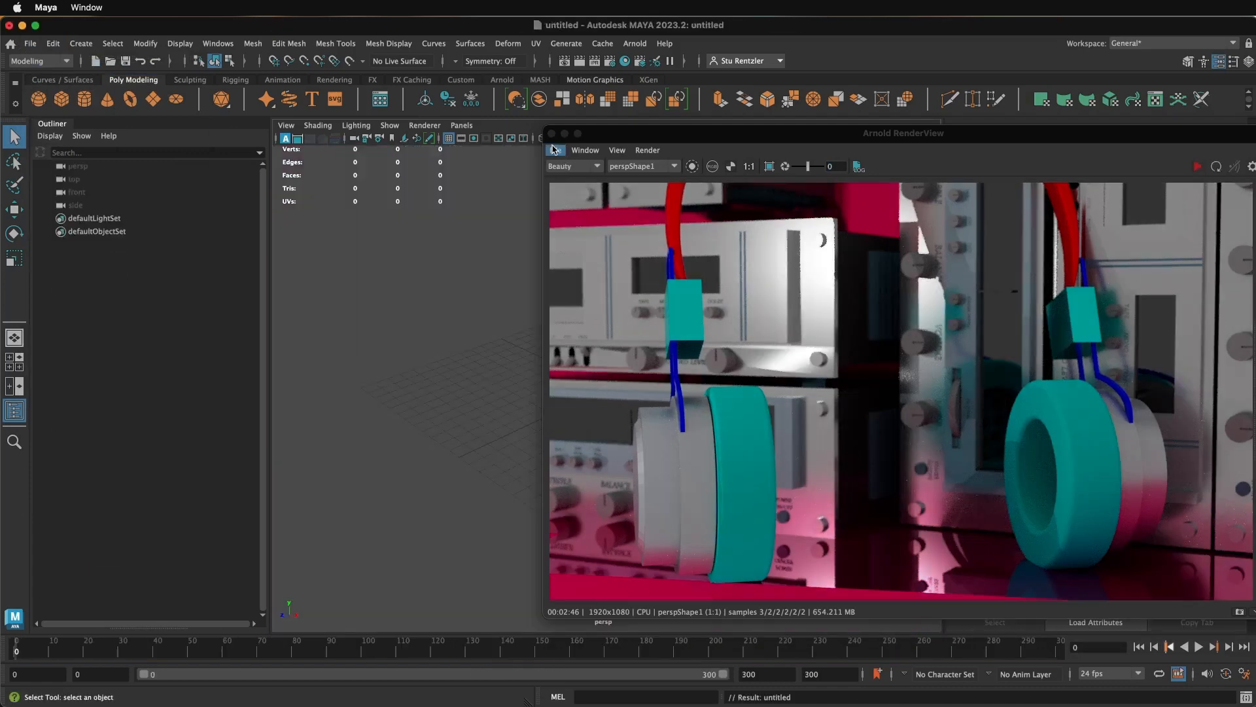
left_click(551, 134)
- Import Asset 15.usda from the headphones/USDA folder into the empty scene
left_click(30, 43)
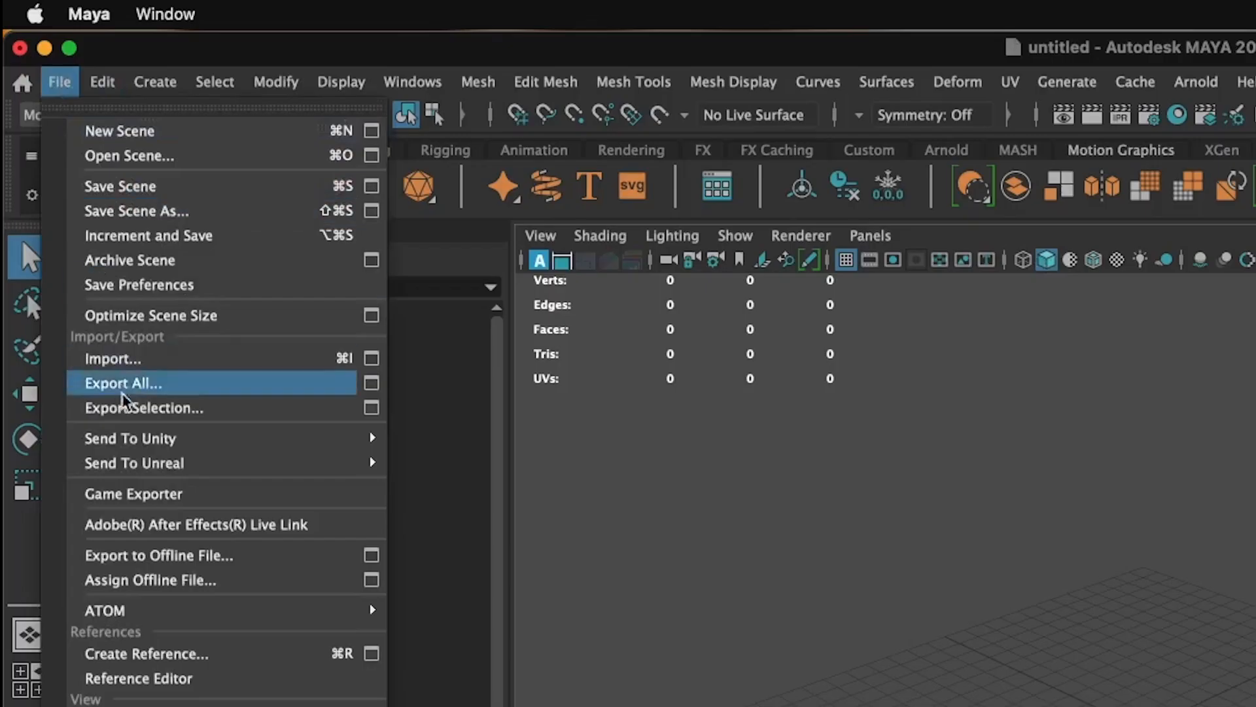
left_click(95, 359)
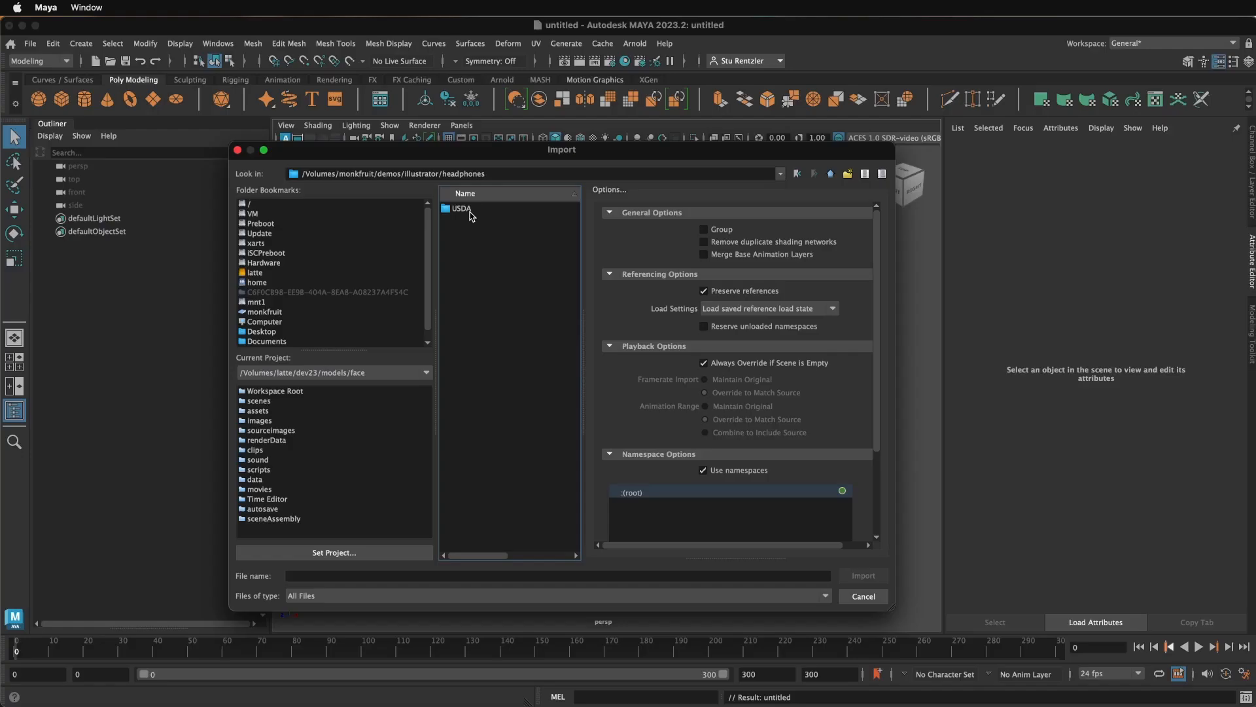
double_click(471, 216)
left_click(491, 212)
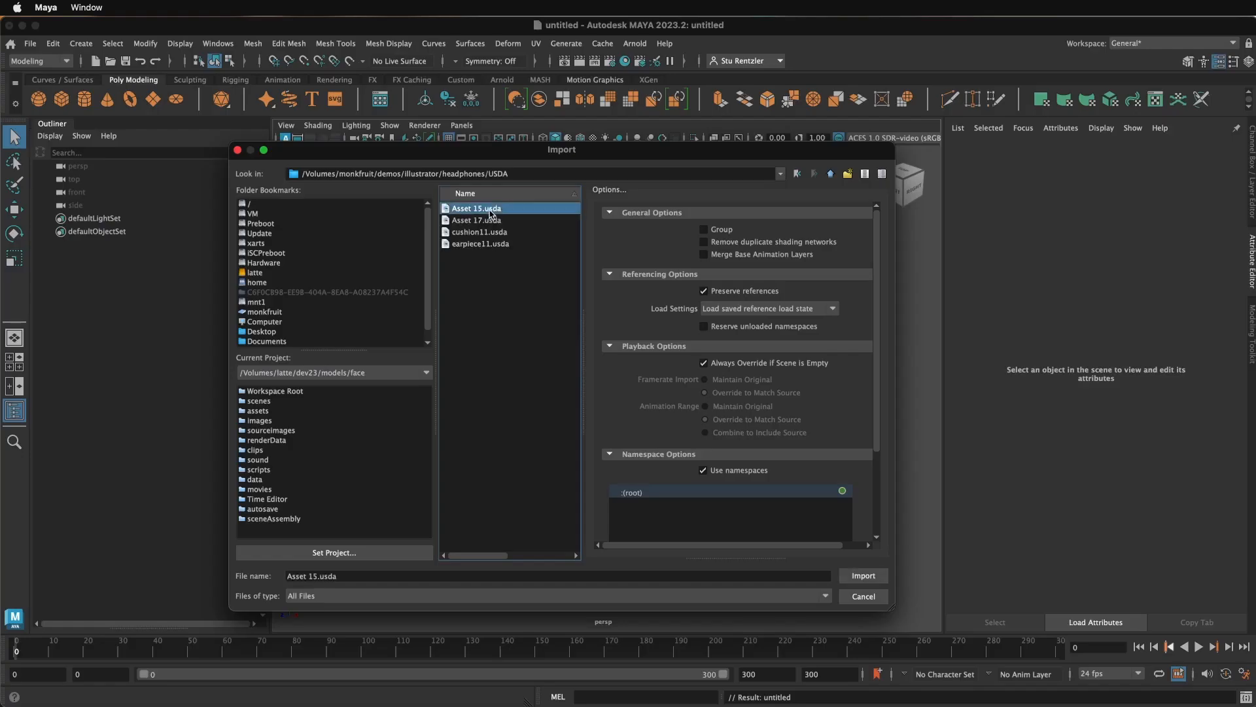
left_click(860, 577)
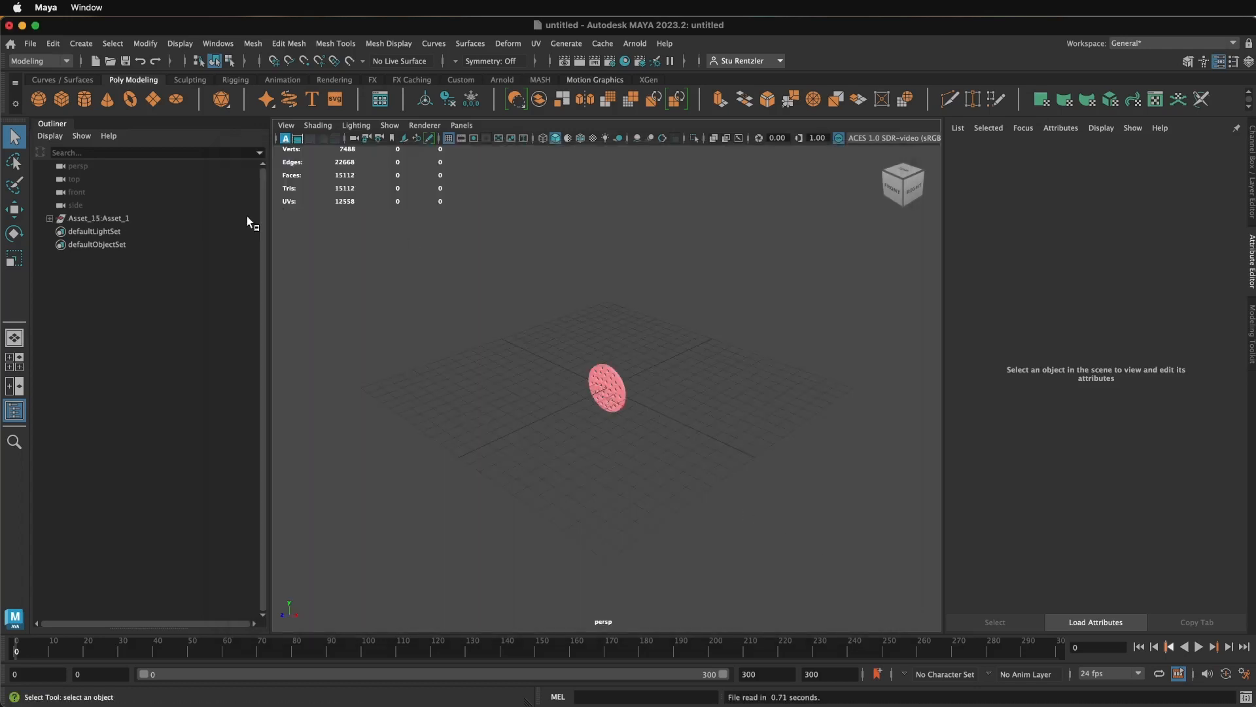
- Import the headband file Asset 17.usda into the scene
left_click(29, 44)
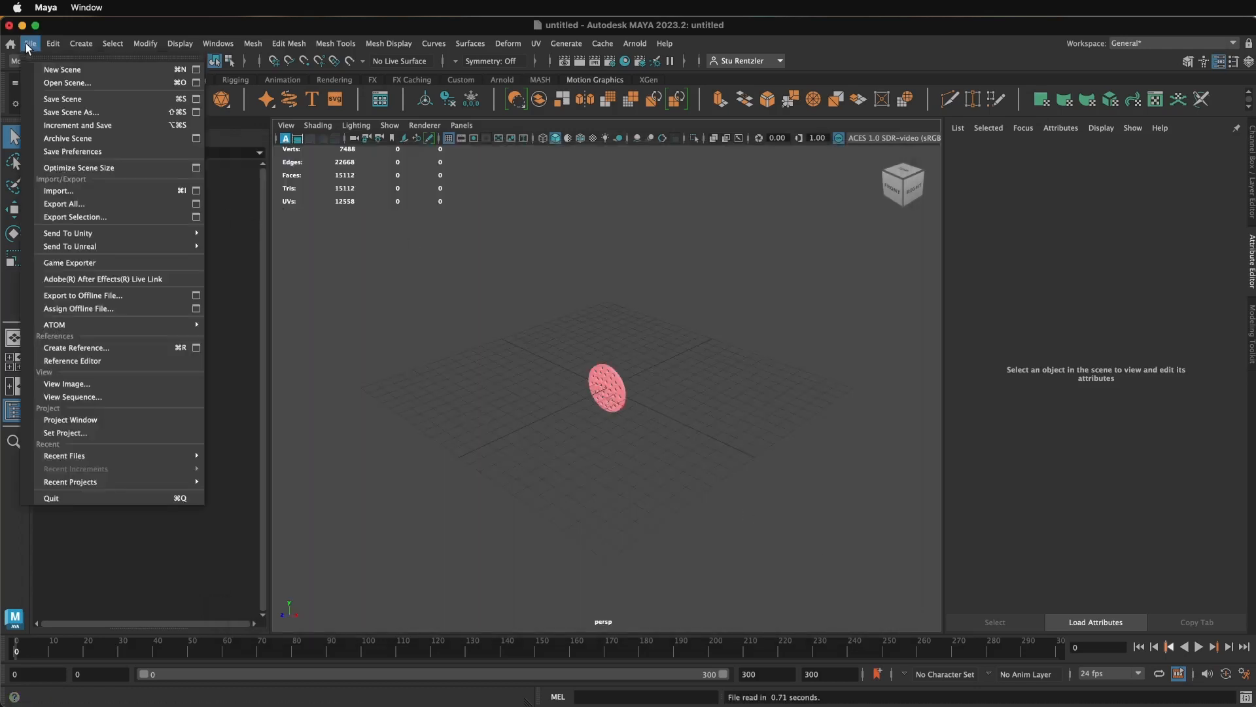
left_click(63, 190)
left_click(476, 222)
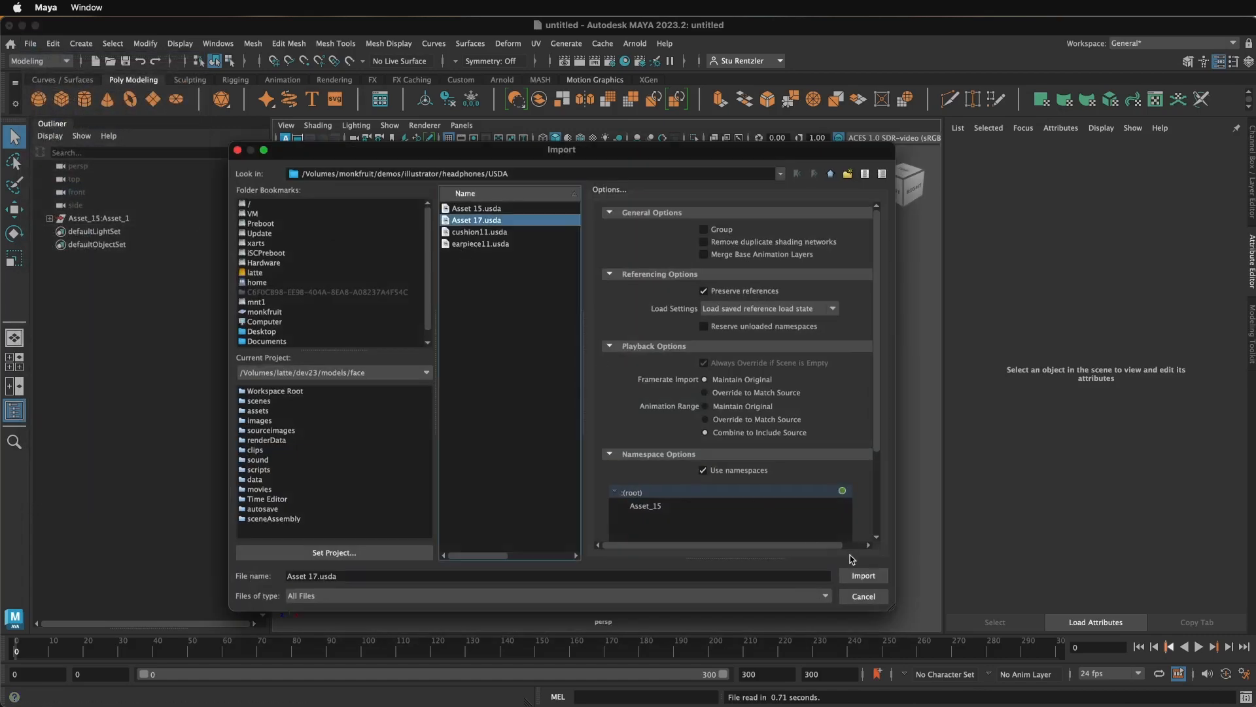
left_click(855, 575)
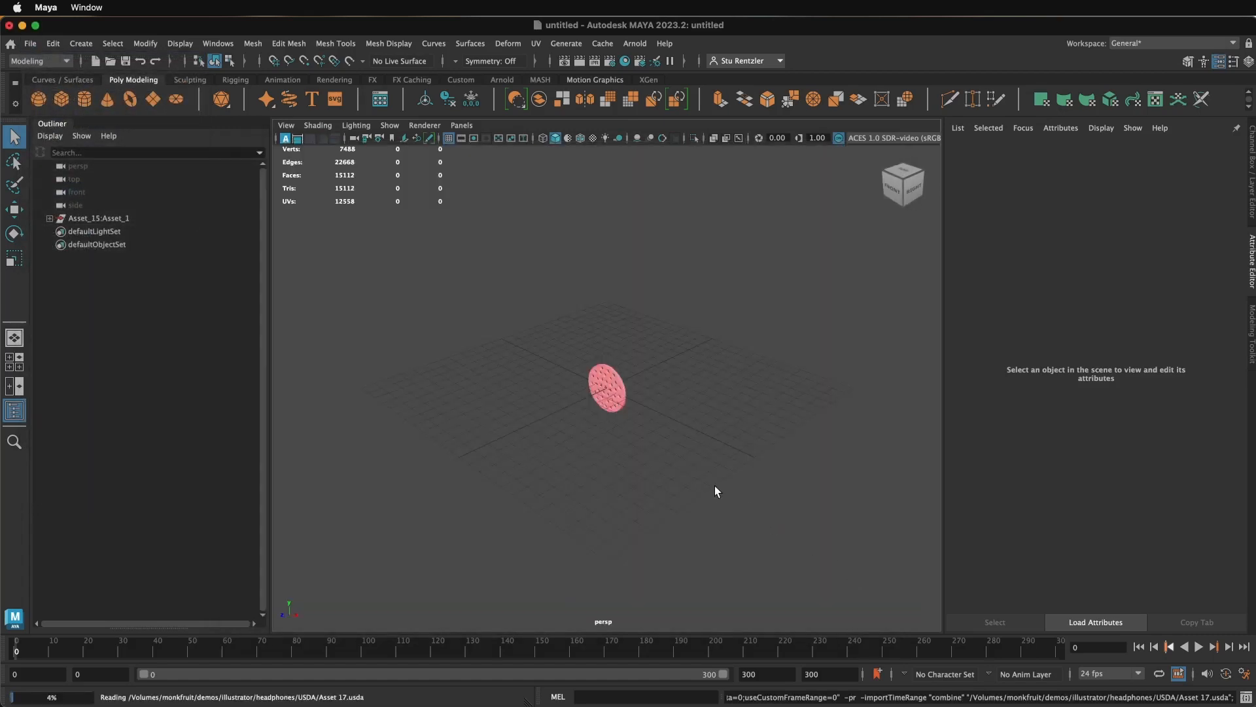
- Import the cushion file cushion11.usda into the scene
left_click(29, 44)
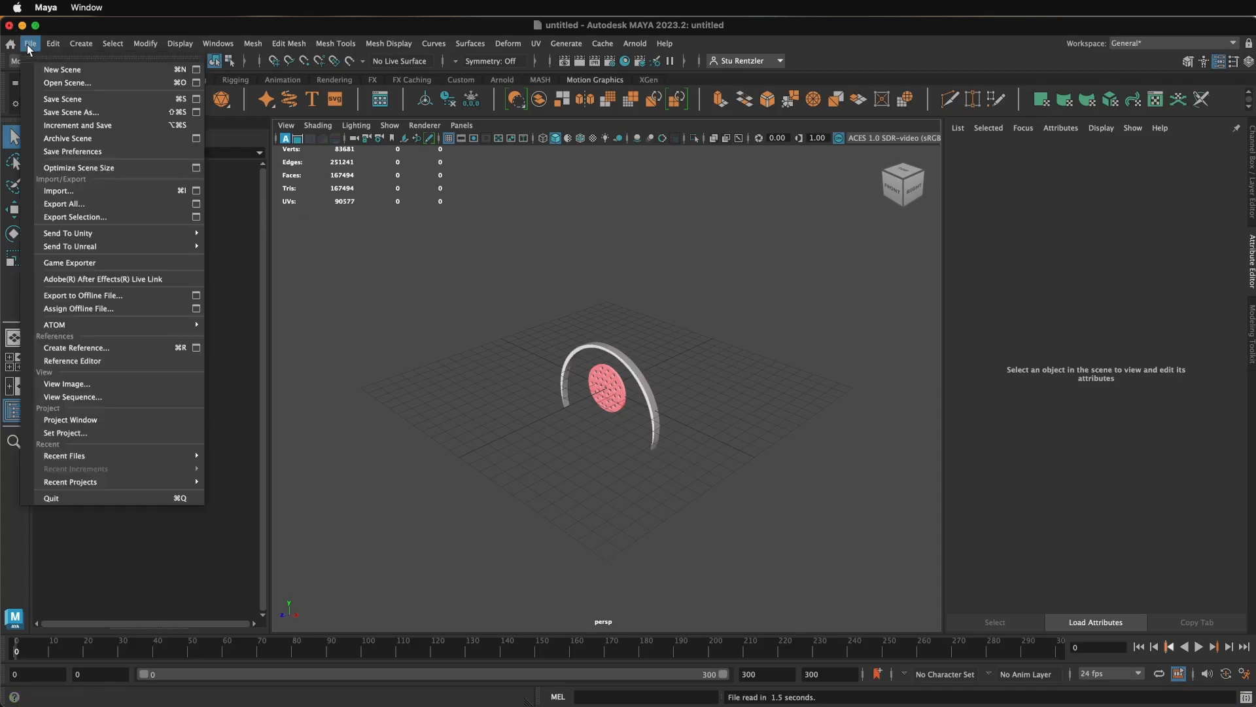
left_click(89, 190)
left_click(502, 233)
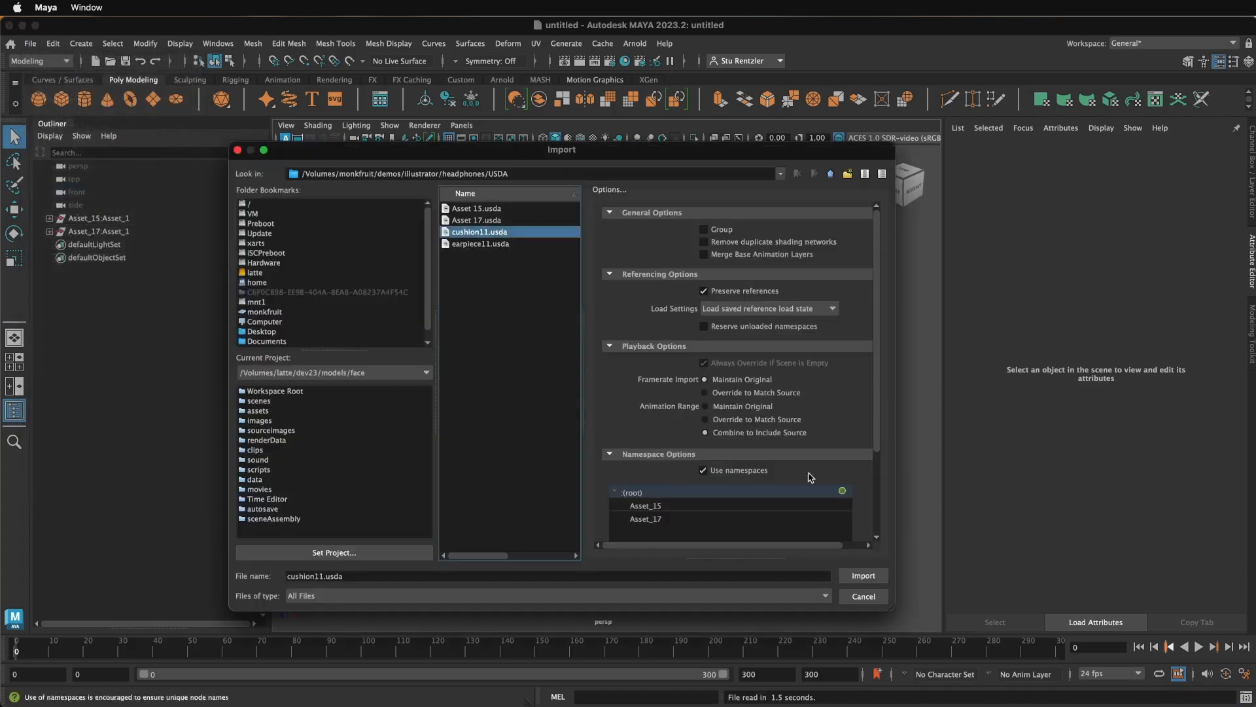
left_click(854, 575)
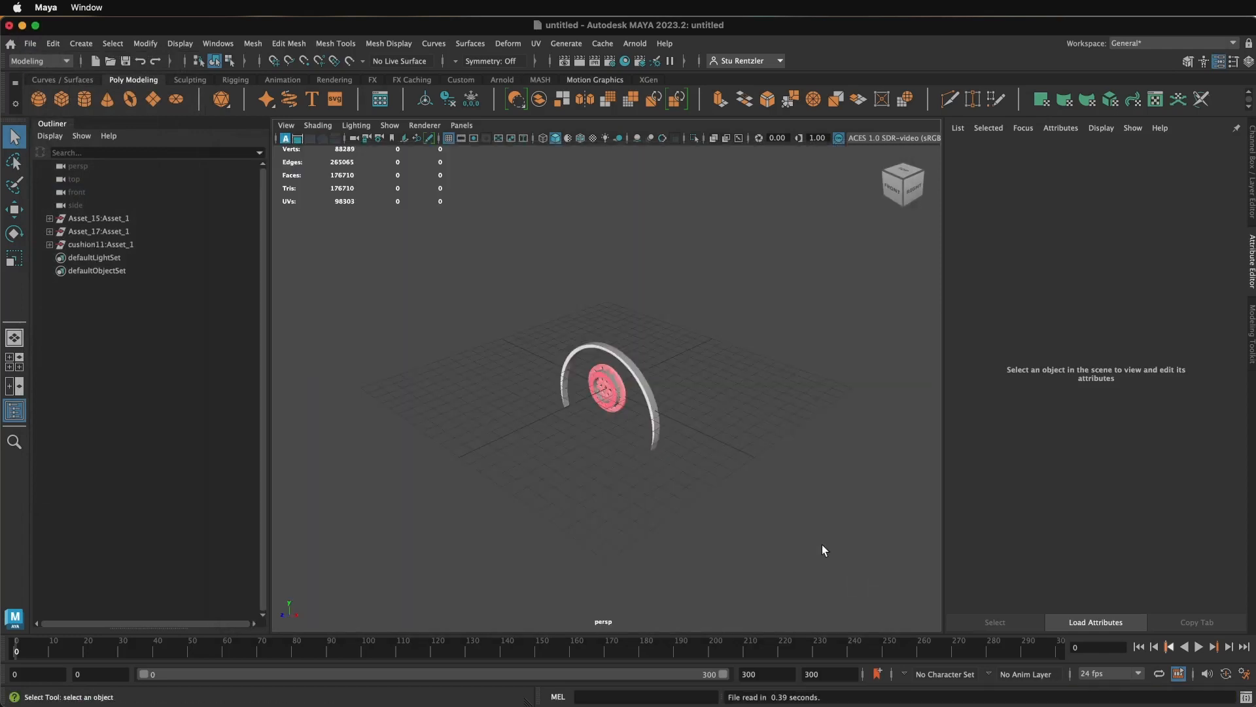
- Import the headset side file earpiece11.usda into the scene
left_click(30, 44)
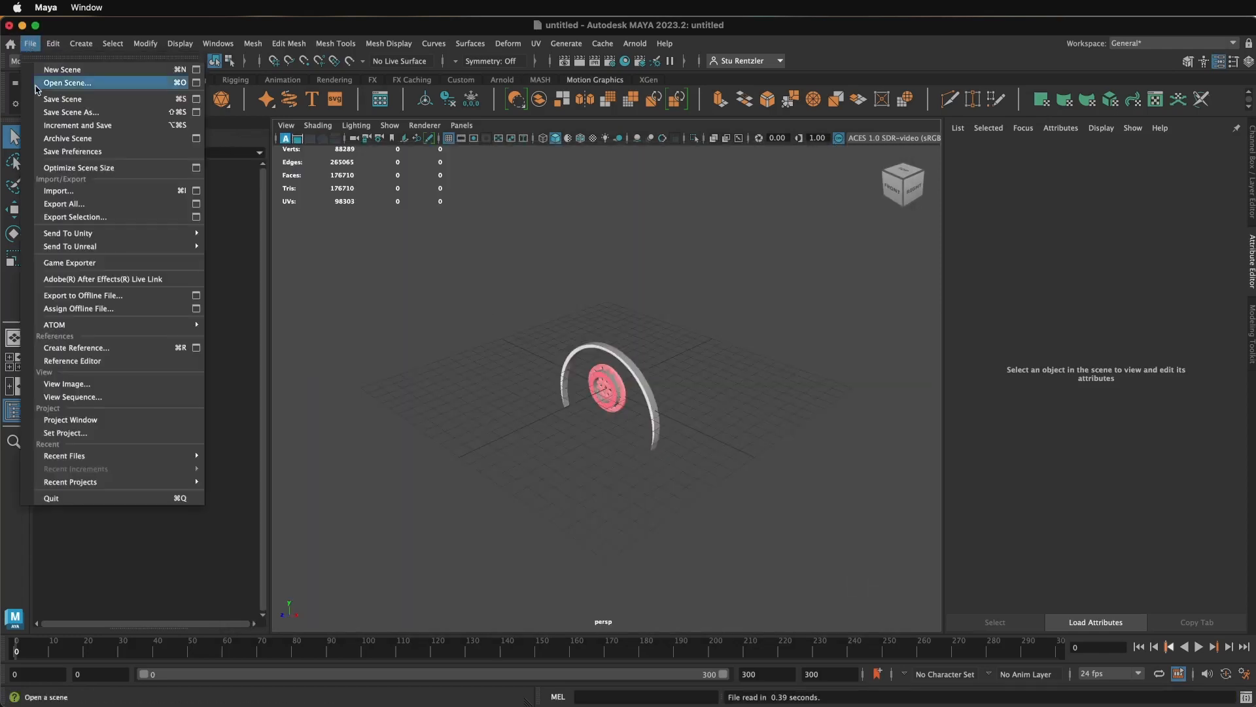
left_click(65, 190)
left_click(509, 244)
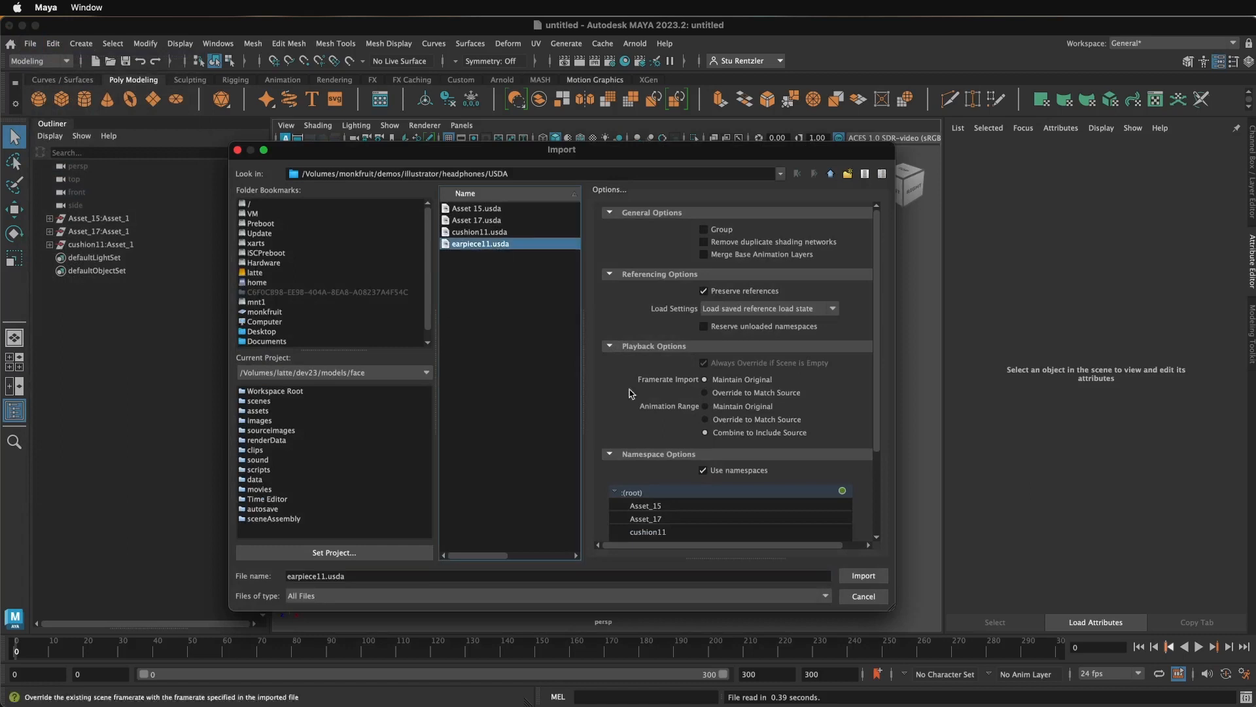
left_click(863, 575)
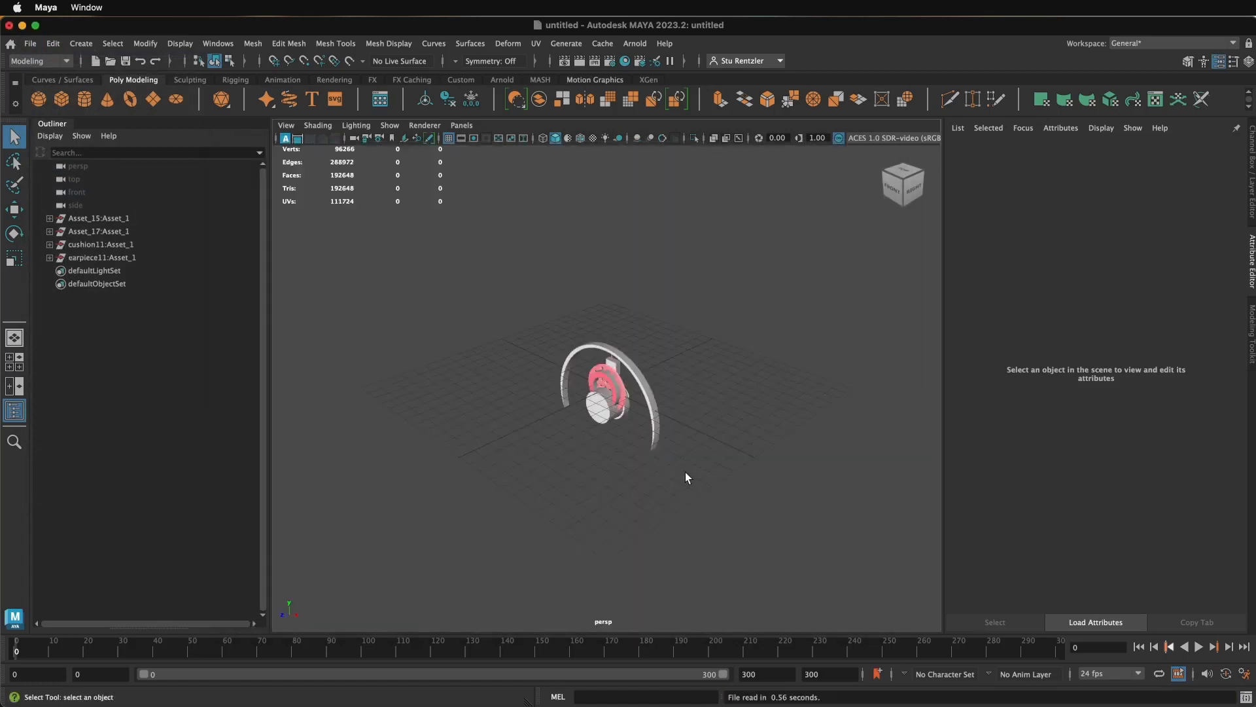
- Move the earpiece's inner cylinder about 4.4 cm forward along Z, clear of the other parts
left_click(14, 209)
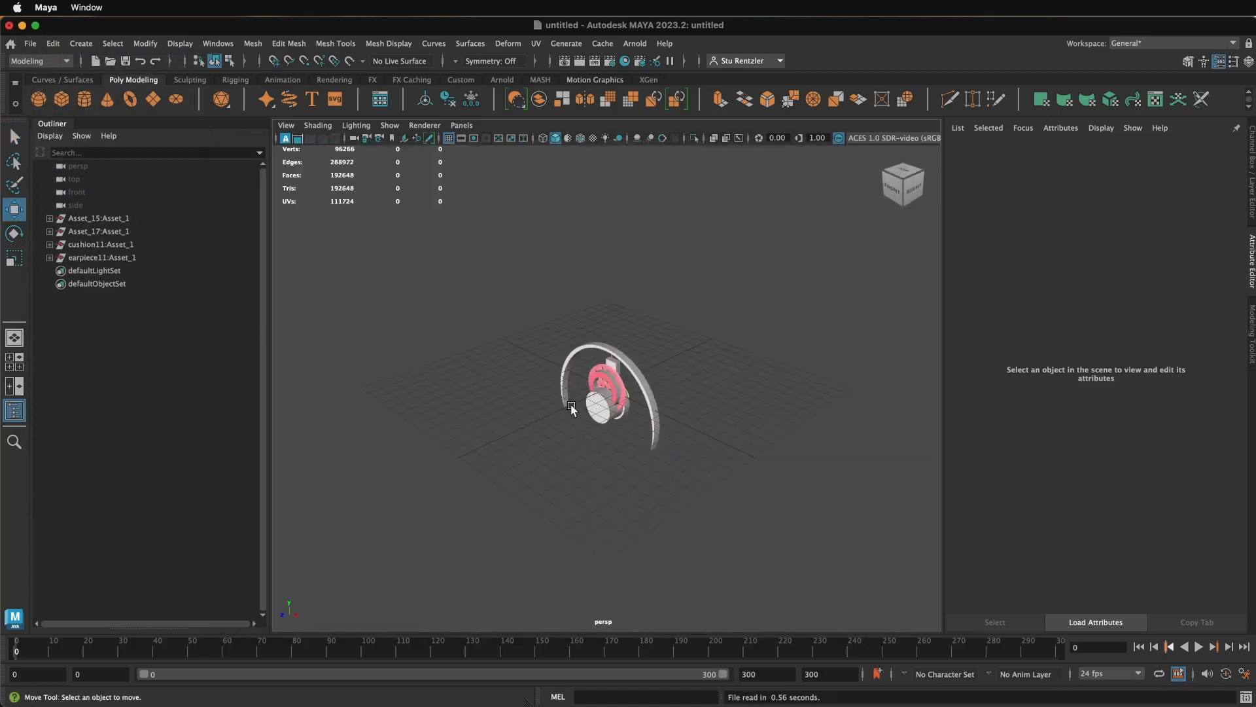
left_click(595, 416)
left_click_drag(558, 410, 504, 435)
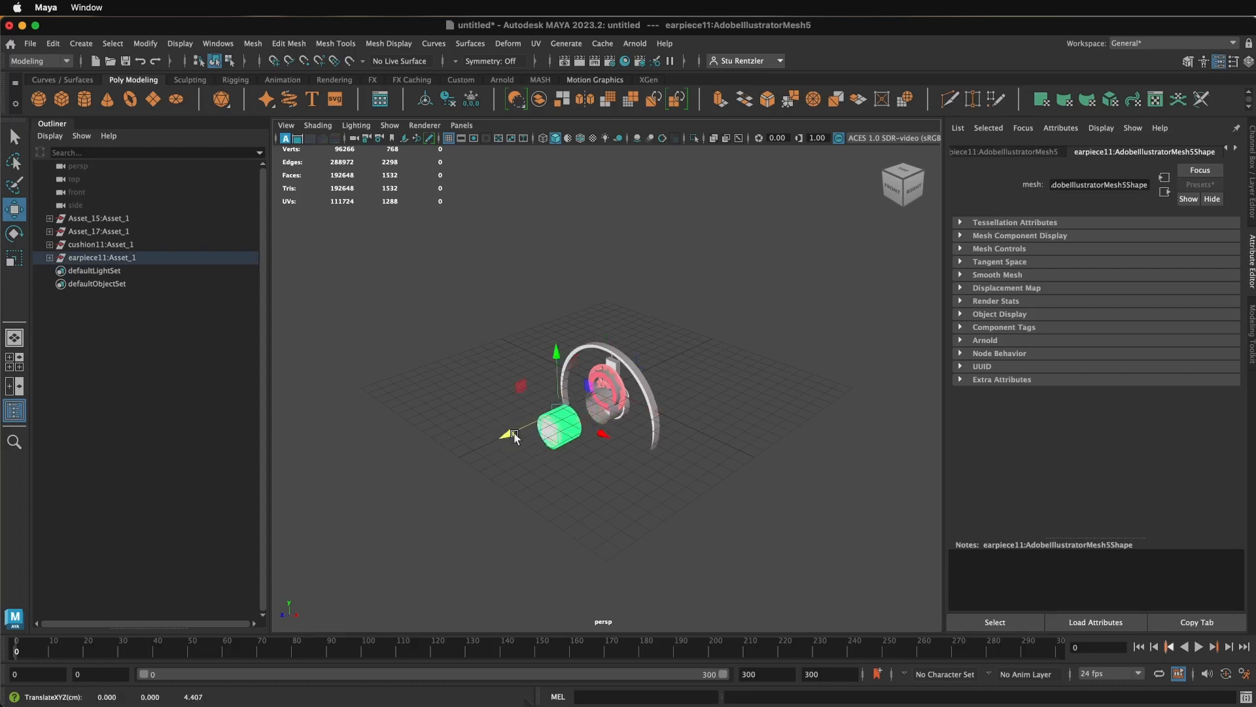
- Move the earpiece's outer cylinder forward along Z until it surrounds the inner cylinder
scroll(586, 447, "up", 8)
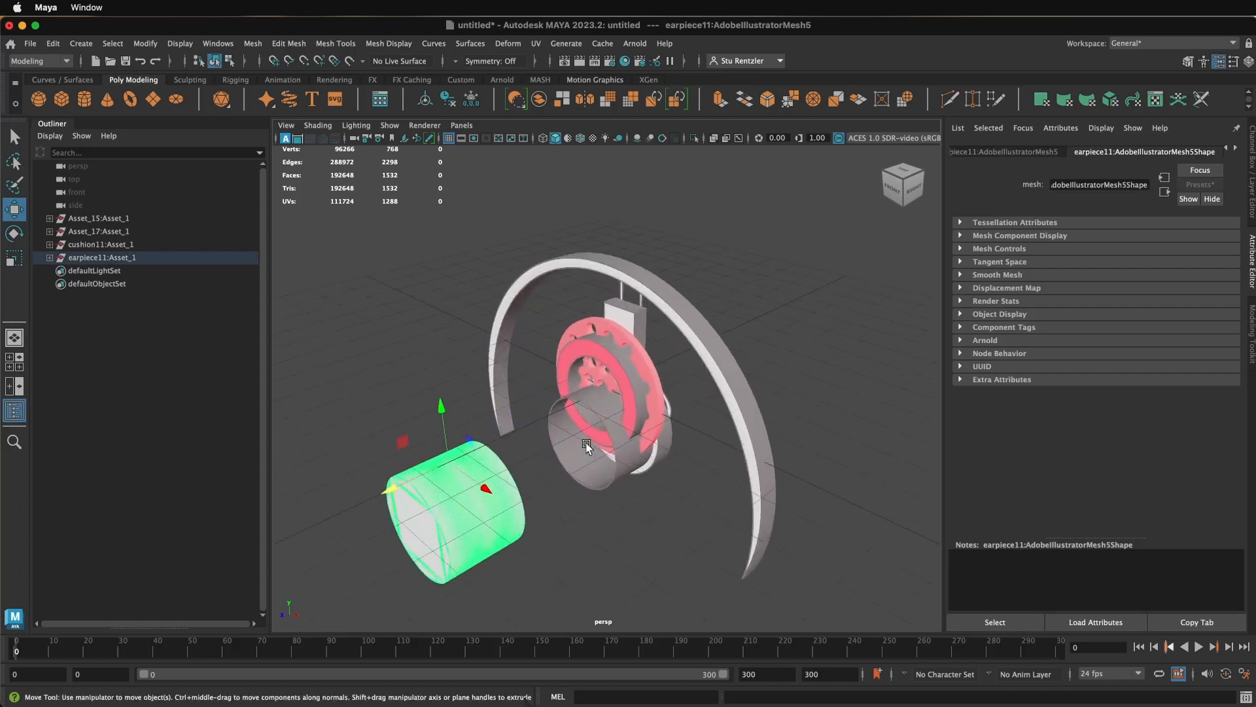
left_click(607, 419)
left_click_drag(576, 428, 417, 467)
- Select both earpiece cylinders and scale them down along Z to make them shallower
left_click(412, 498)
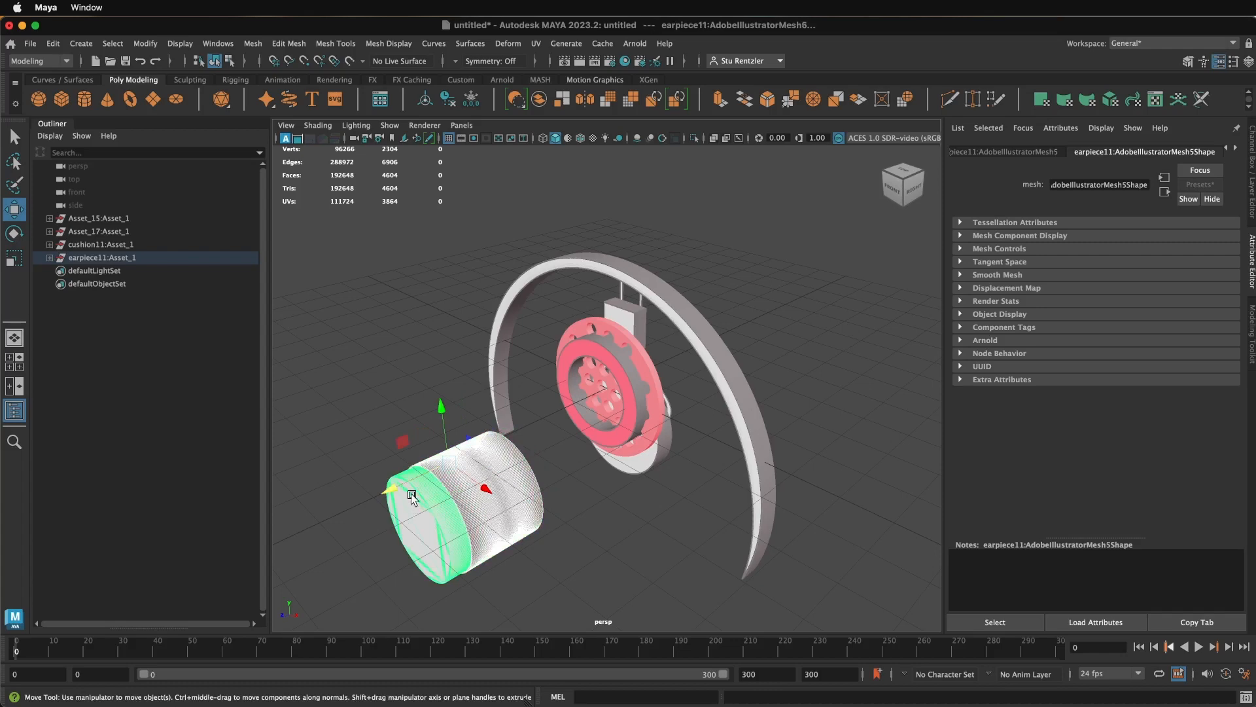
left_click(14, 257)
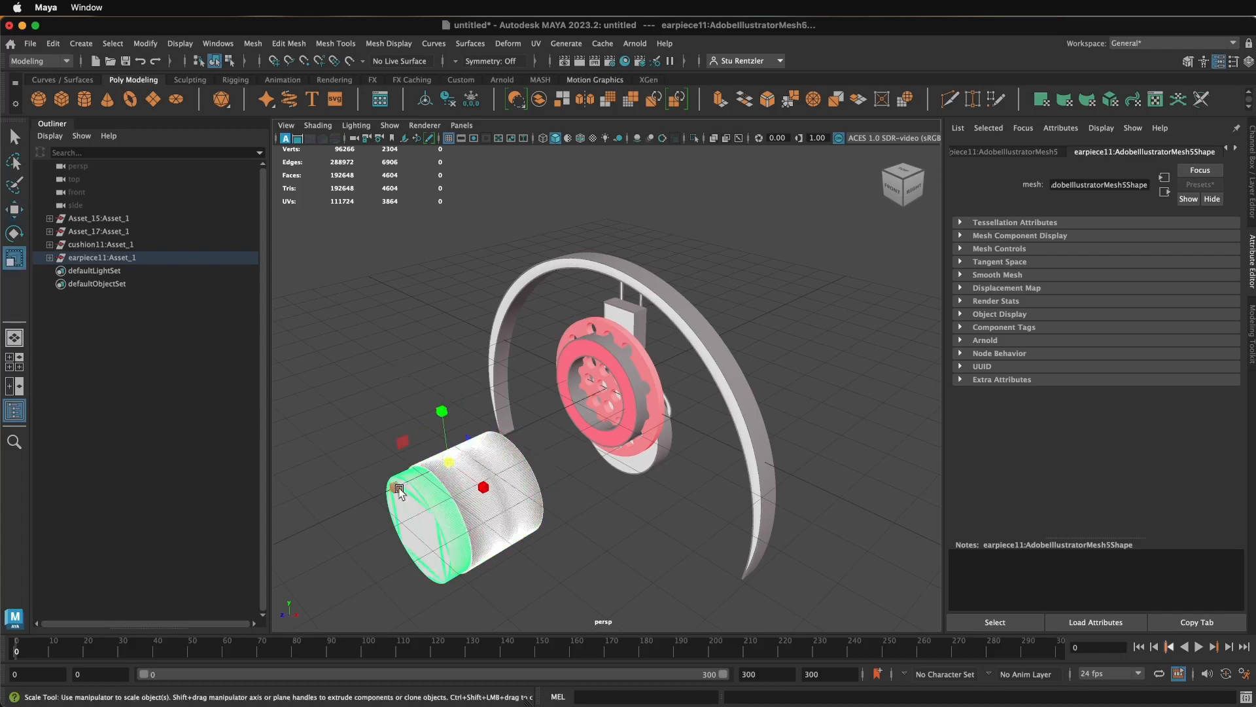
left_click_drag(396, 486, 557, 493)
left_click(557, 493)
- Move the cushion ring out of the overlapping parts onto the front of the earpiece cylinders
left_click(625, 395)
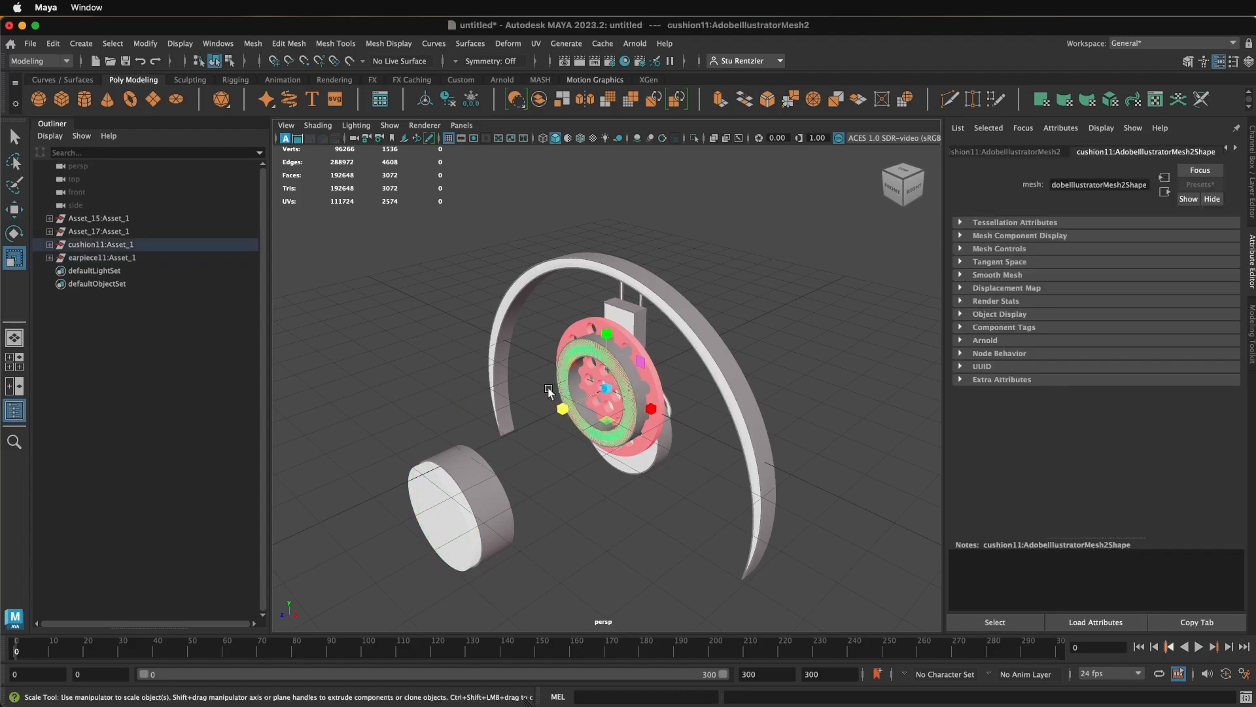
key("w")
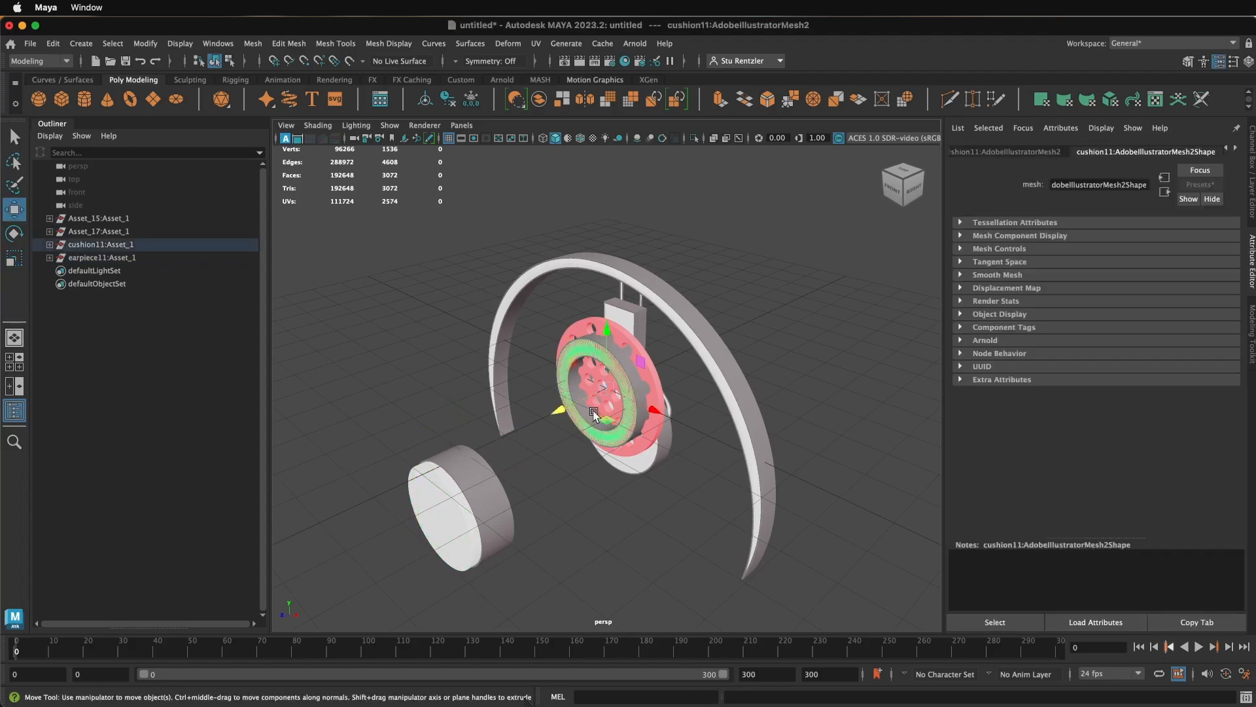
left_click_drag(594, 414, 429, 471)
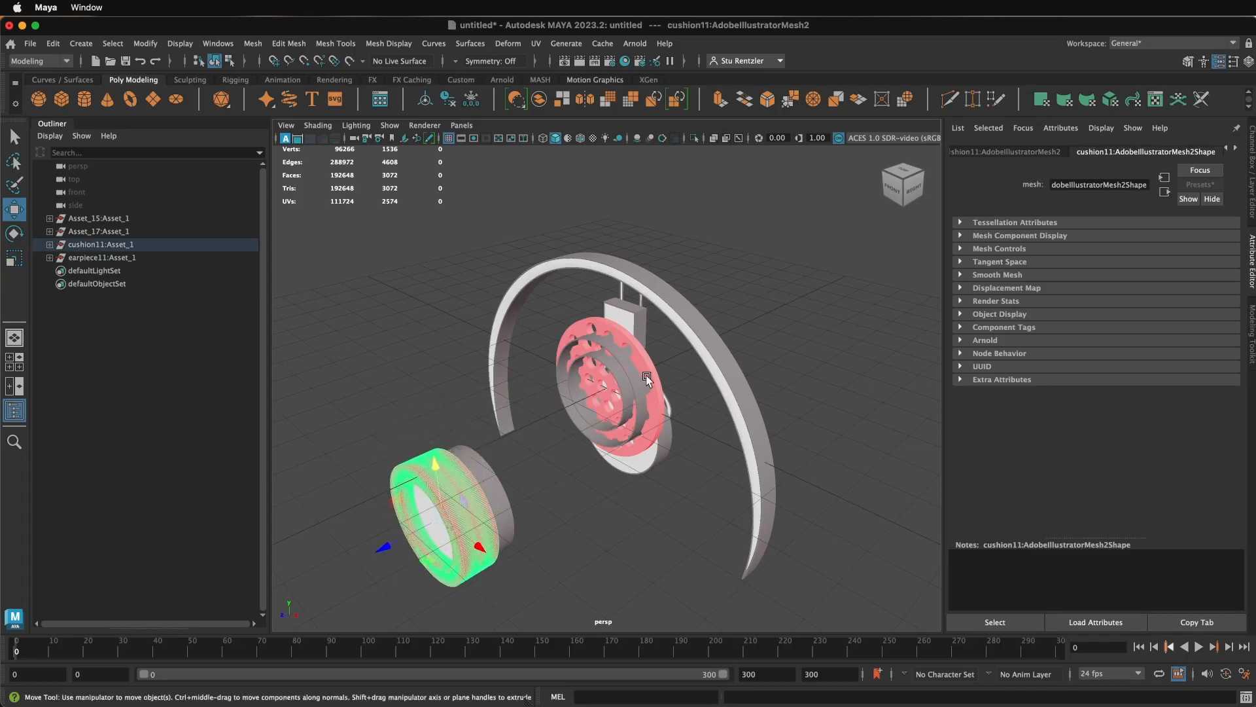
- Move the perforated ear plate forward along Z, away from the headset side bracket
left_click(610, 397)
left_click_drag(560, 410, 487, 504)
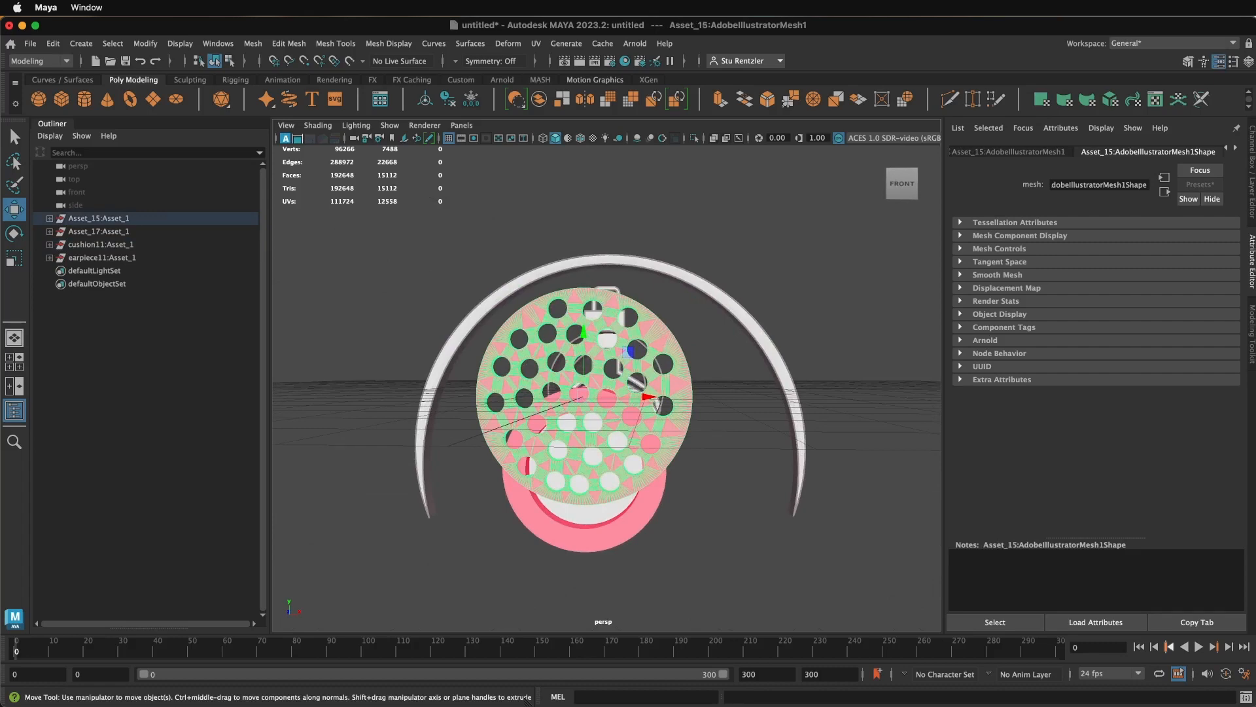
- Switch back to Illustrator and fit the whole headset artboard in view
key("super+Tab")
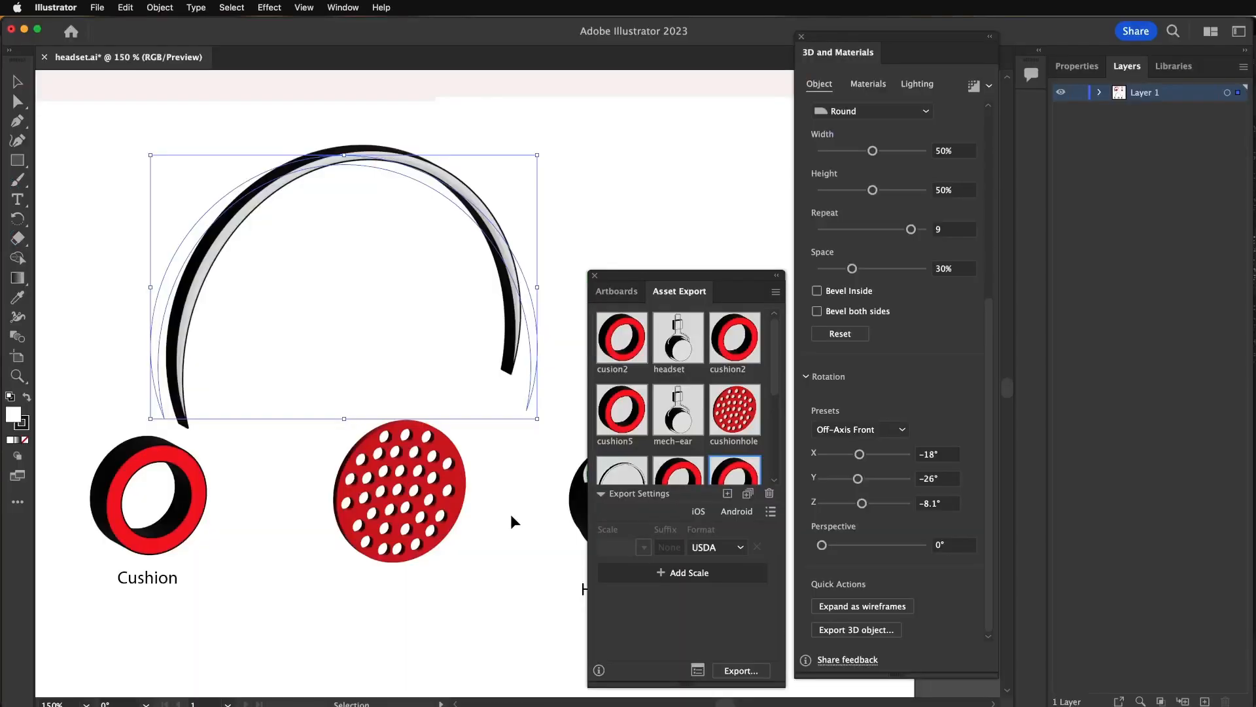
key("super+0")
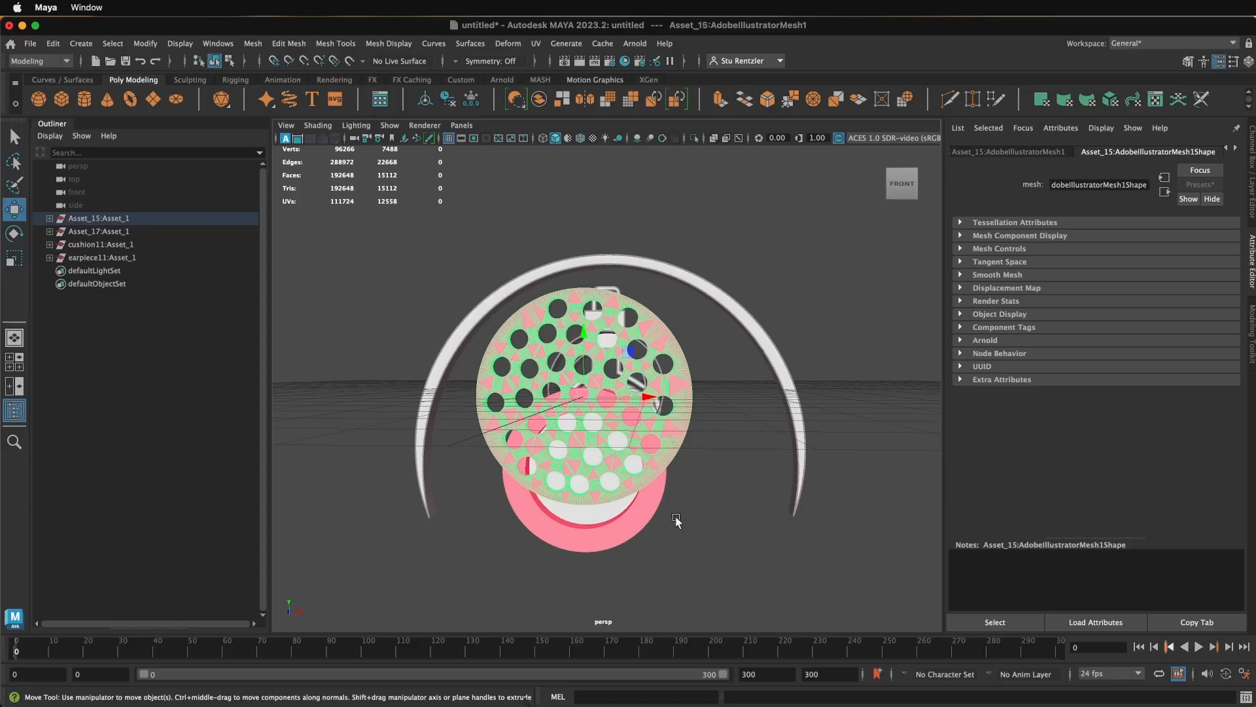
- Switch to Maya and scale the perforated ear plate down uniformly to match the opening of the cushion ring
left_click(668, 424)
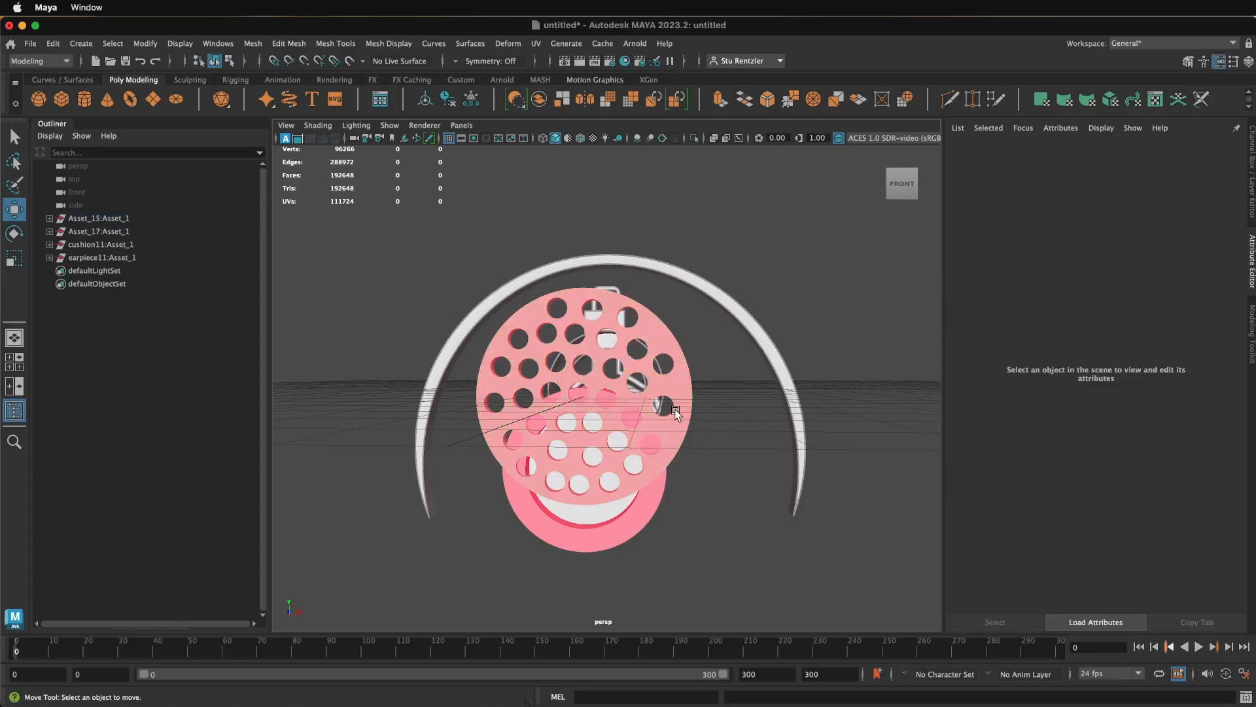
left_click(668, 420)
key("r")
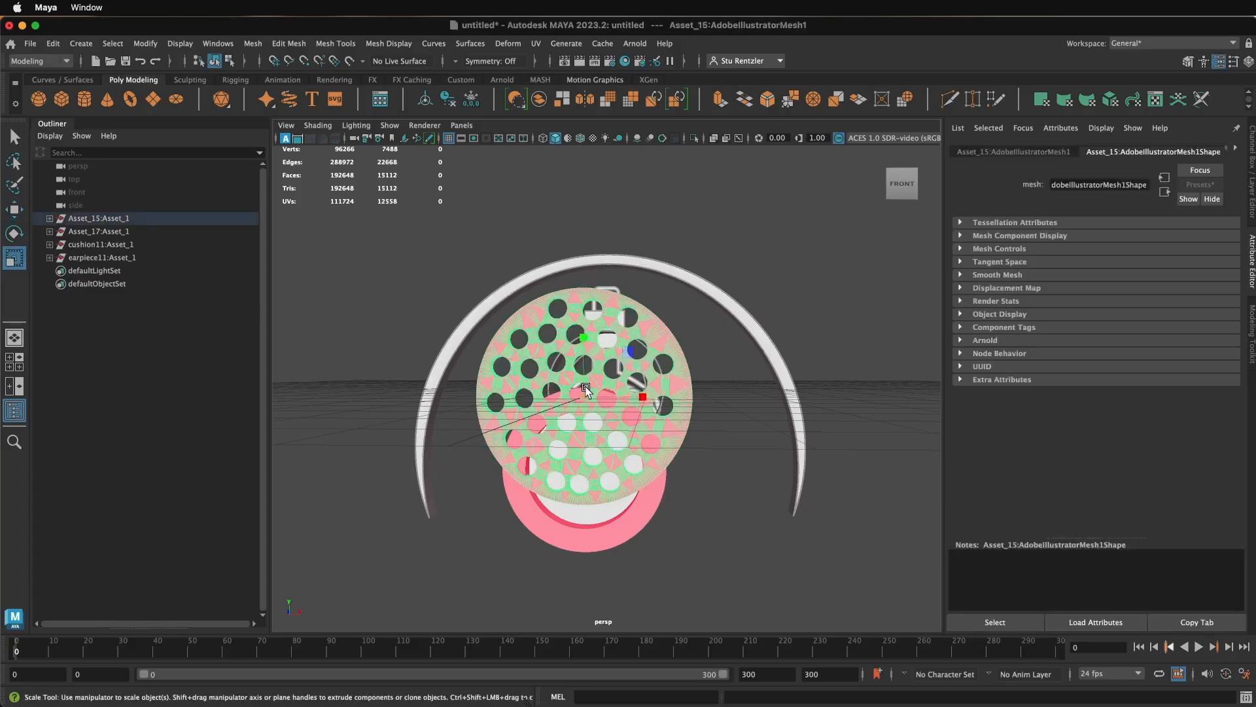
left_click_drag(584, 397, 514, 422)
- Move the perforated ear plate down along Y and seat it centrally inside the cushion ring
key("w")
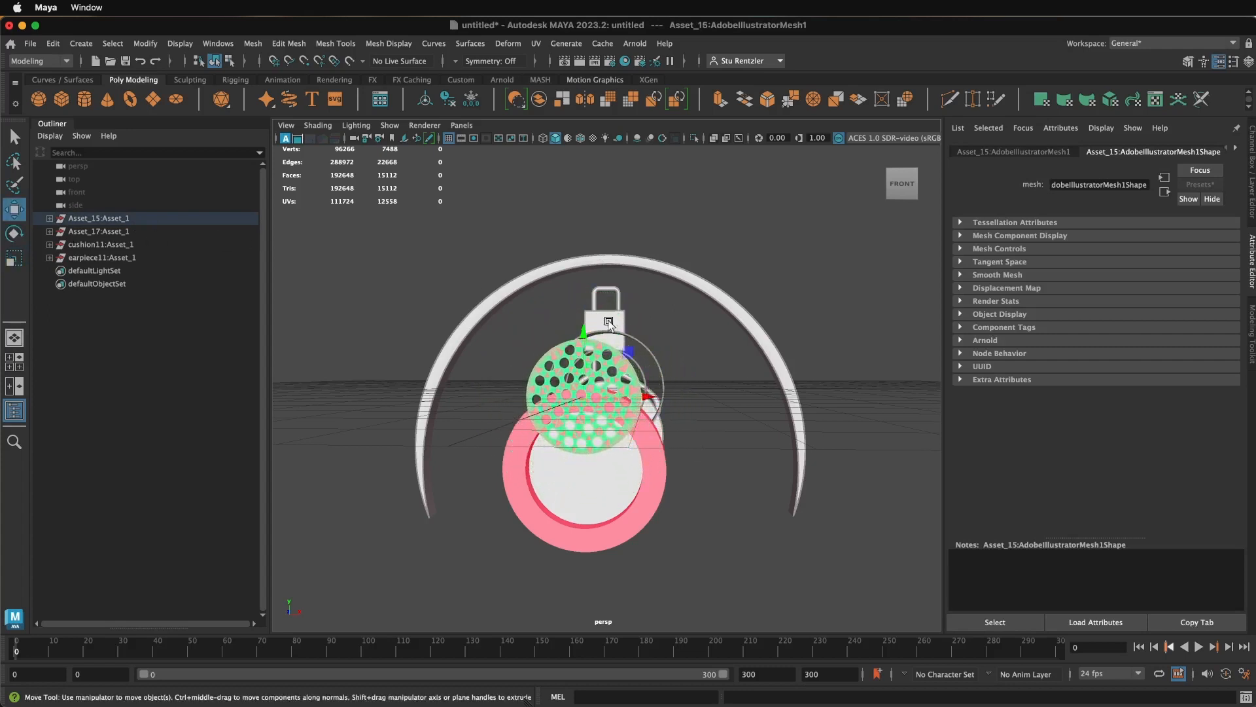
left_click_drag(587, 332, 587, 404)
left_click_drag(693, 452, 544, 495, "alt")
left_click_drag(419, 538, 424, 536)
left_click(600, 583)
left_click_drag(600, 583, 623, 562, "alt")
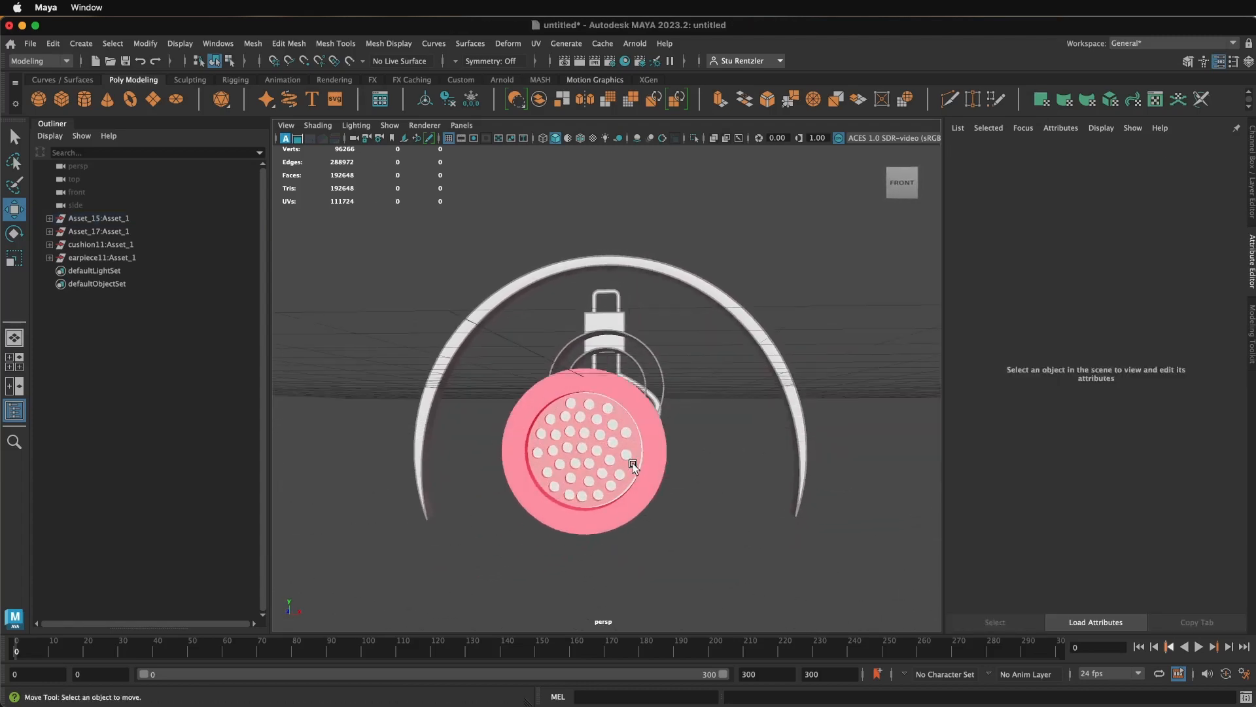
left_click(640, 462)
left_click_drag(644, 454, 646, 455)
left_click_drag(626, 401, 646, 504, "alt")
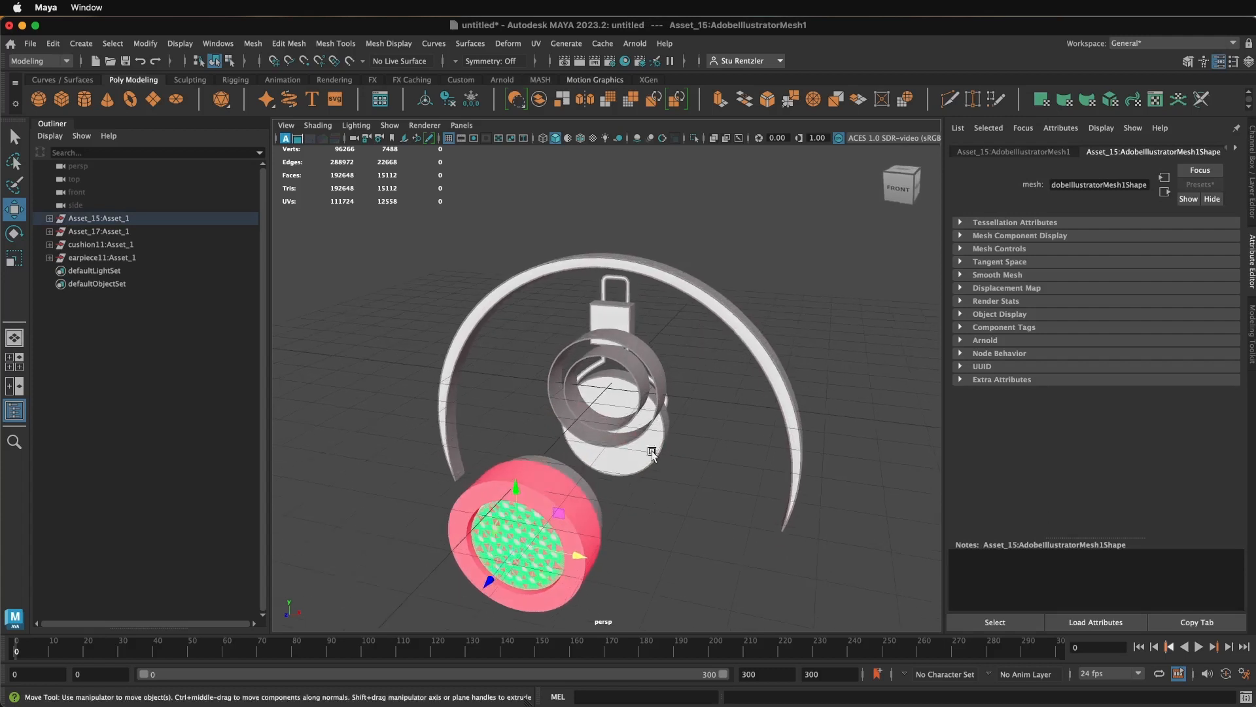
- Delete the leftover rings and round discs from the headset side bracket, keeping the wire yoke and its block
left_click(634, 358)
key("Delete")
left_click(641, 357)
key("Delete")
left_click(635, 437)
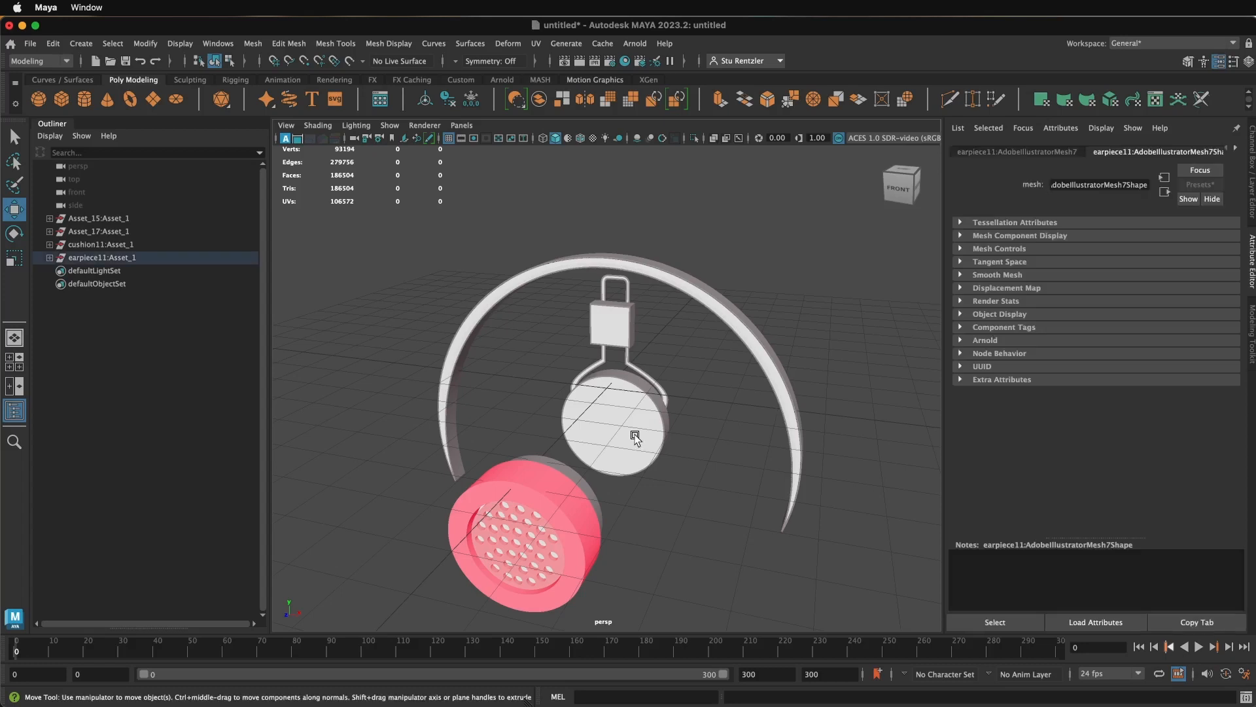
key("Delete")
left_click(650, 397)
key("Delete")
- Select the wire yoke with its block and move them about 4.9 cm forward along Z onto the earpiece
left_click(653, 383)
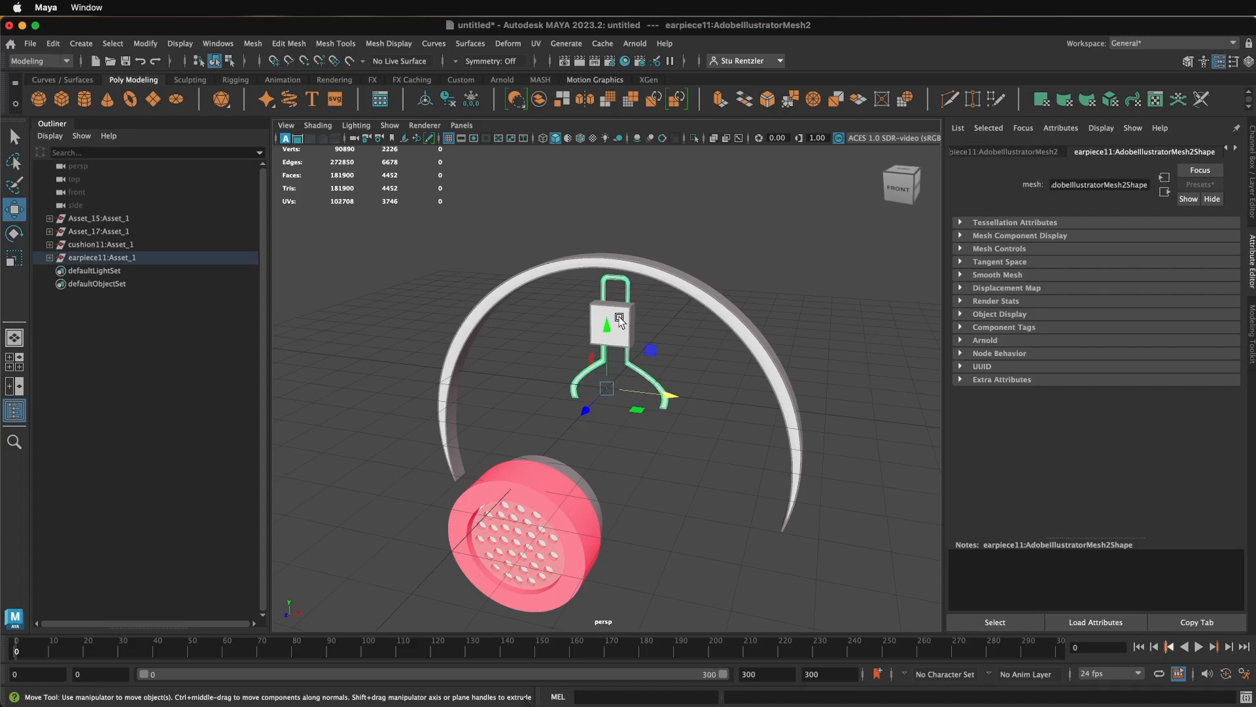
left_click(552, 310)
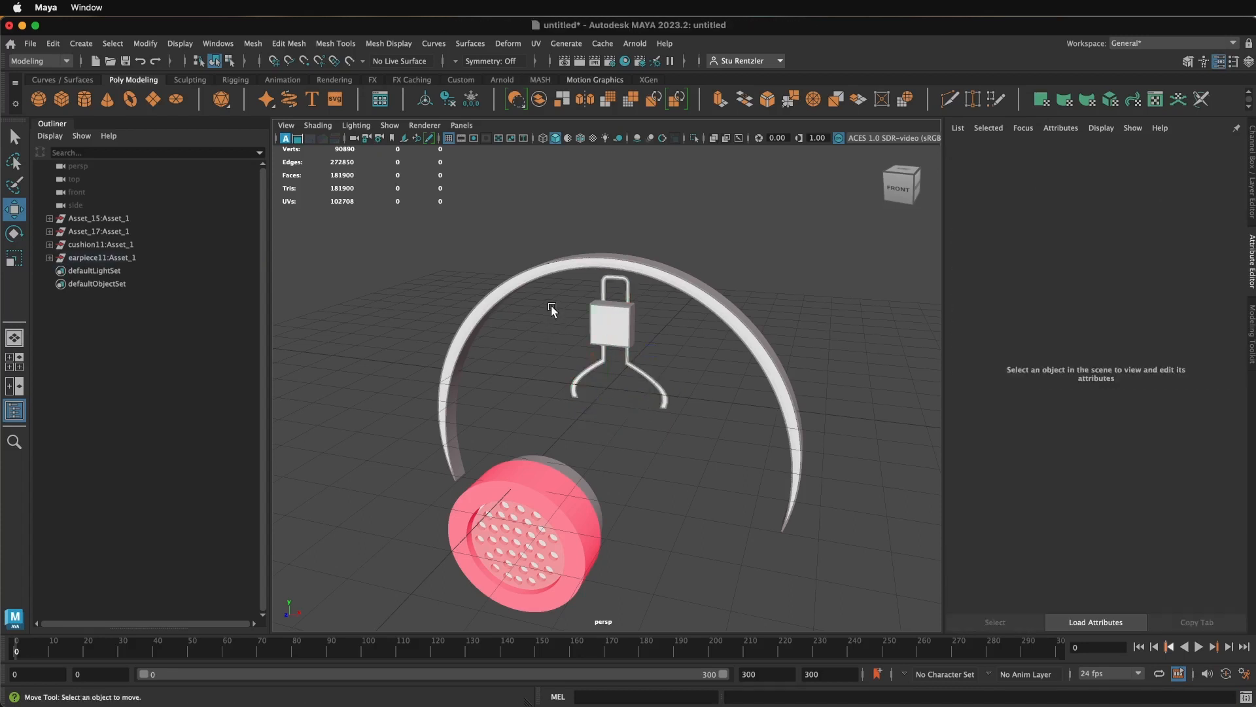
left_click(573, 394)
left_click_drag(586, 411, 469, 521)
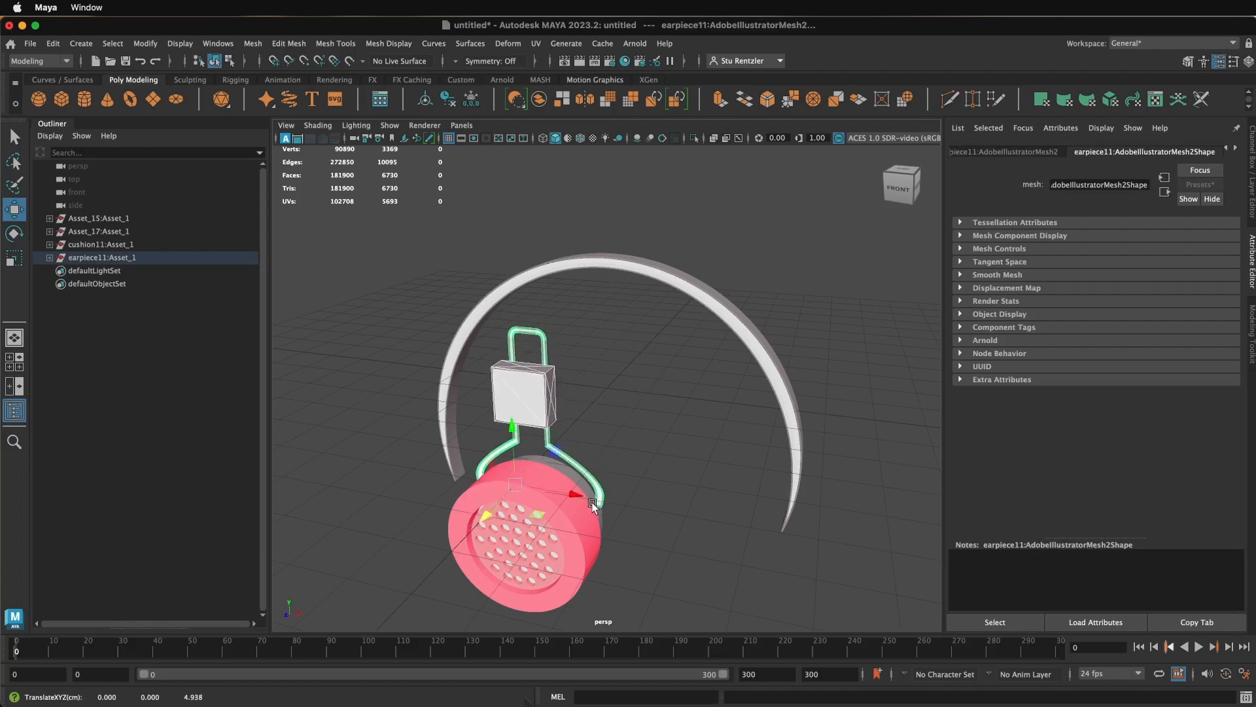
- Try to move the front face of the bracket block along Z, separately from its sides
left_click_drag(609, 500, 651, 509, "alt")
left_click(654, 481)
left_click(742, 434)
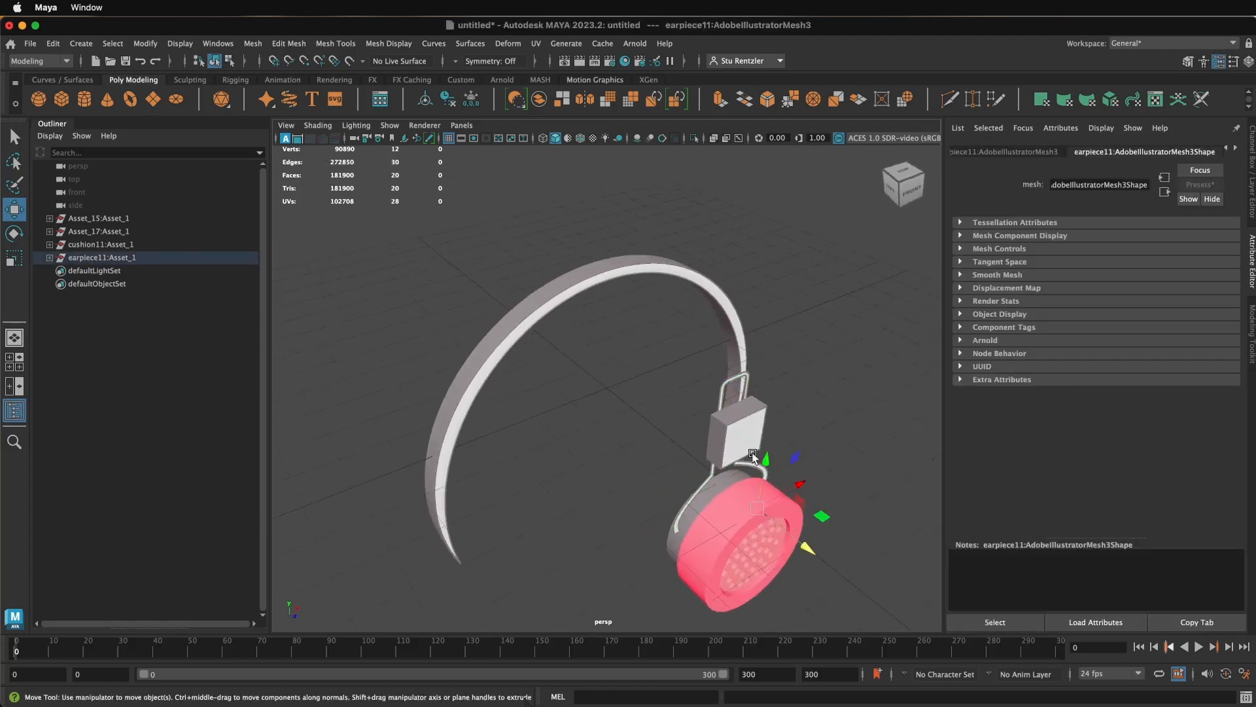
mouse_move(809, 551)
left_mouse_down()
mouse_move(787, 535)
mouse_move(796, 548)
left_mouse_up()
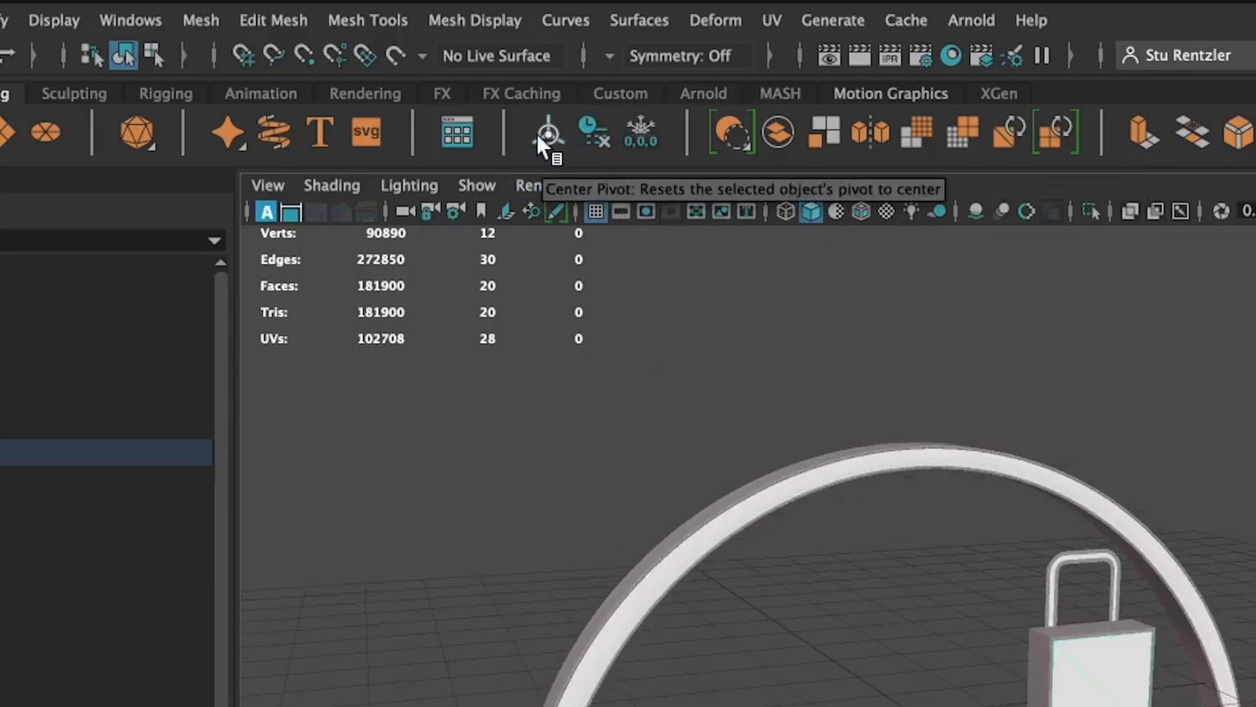
- Center the pivots of the bracket block's front face and side walls
left_click(538, 135)
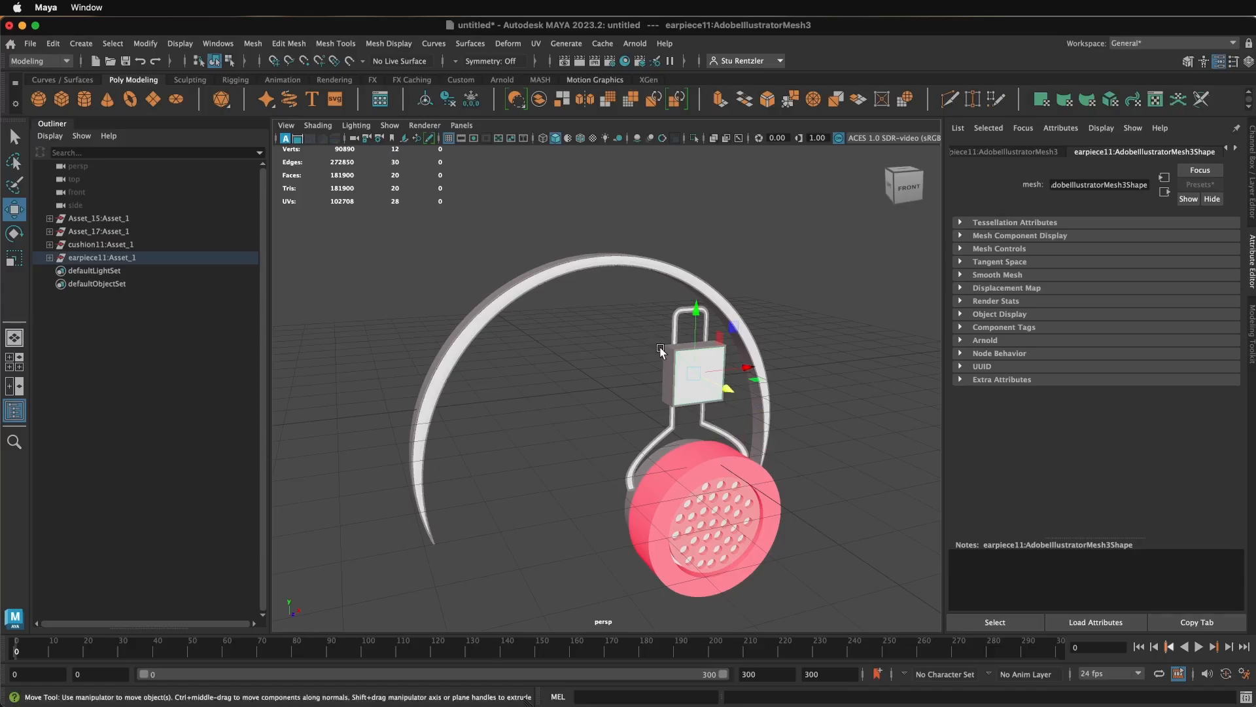
left_click(668, 355)
left_click(426, 100)
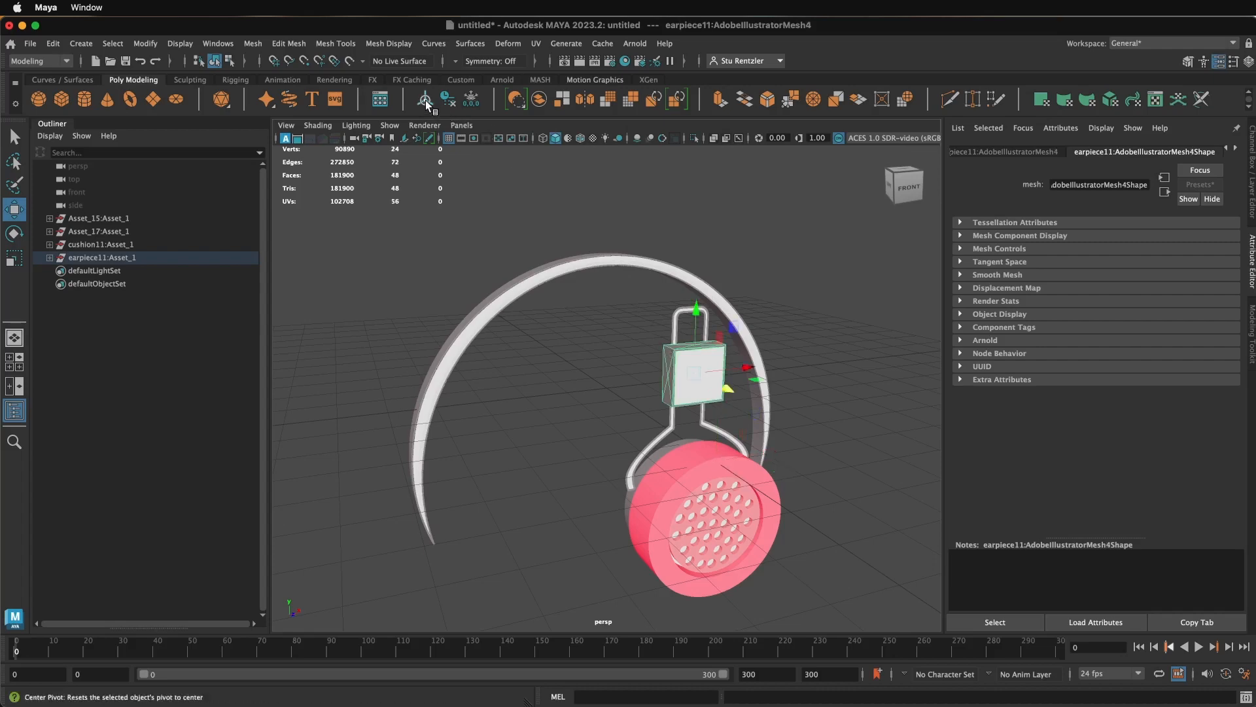
left_click(631, 354)
- Assign a new Arnold aiStandardSurface material to the side walls of the bracket block
left_click(668, 360)
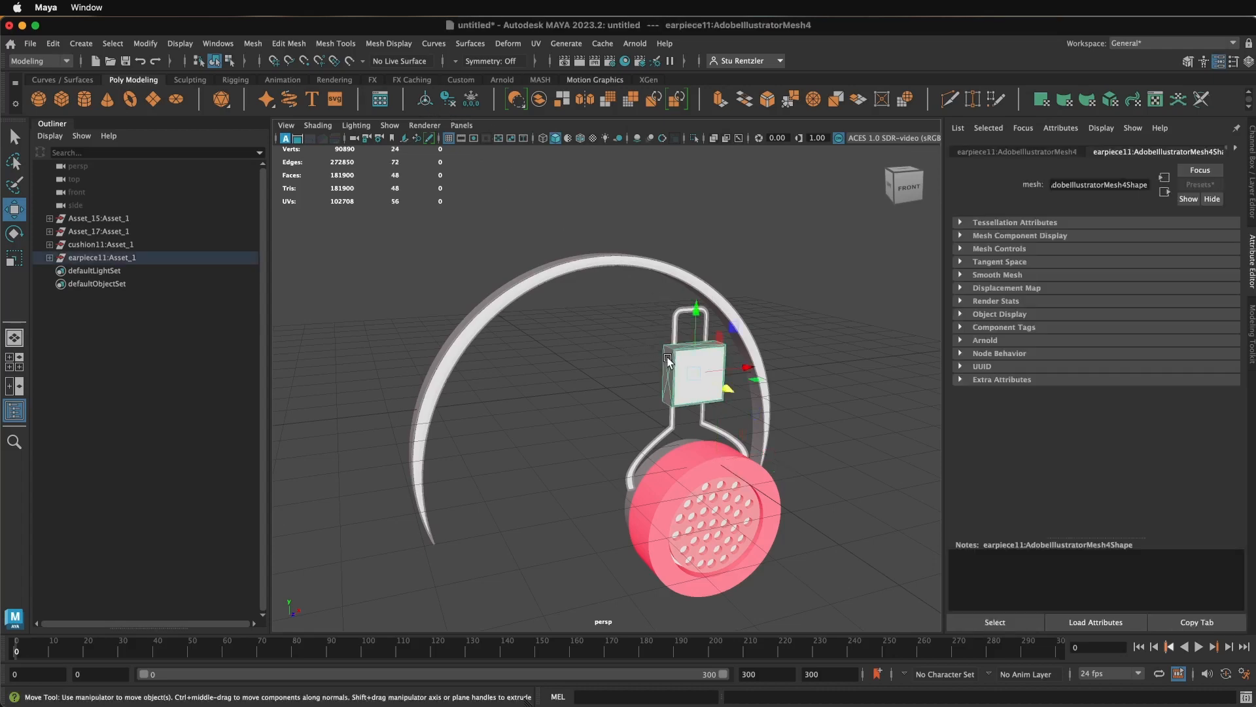
right_click_drag(663, 325, 682, 695)
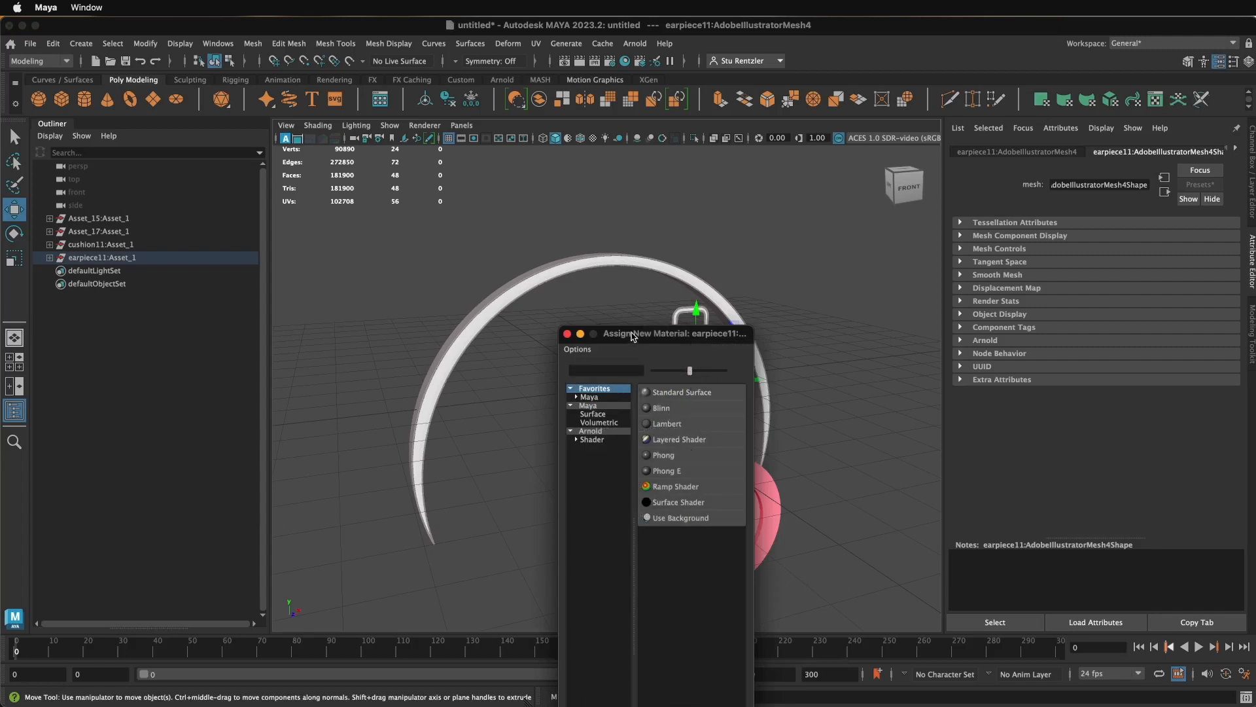
left_click_drag(632, 335, 619, 279)
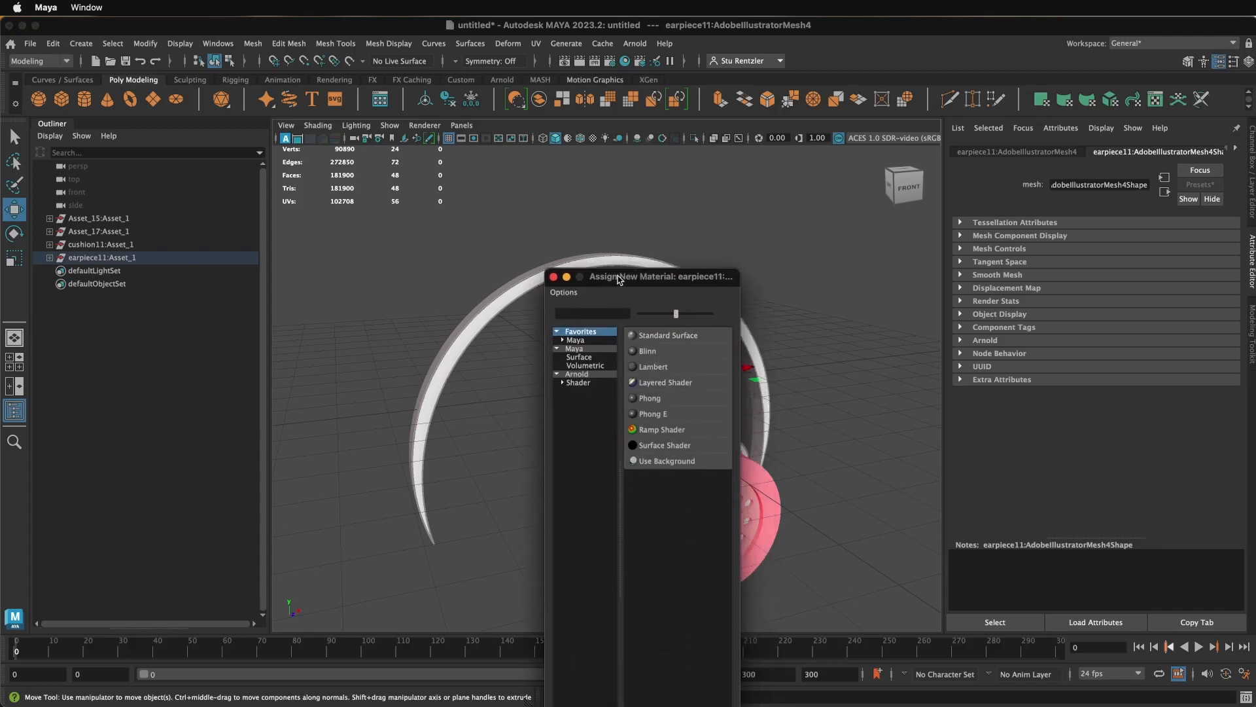
left_click(585, 373)
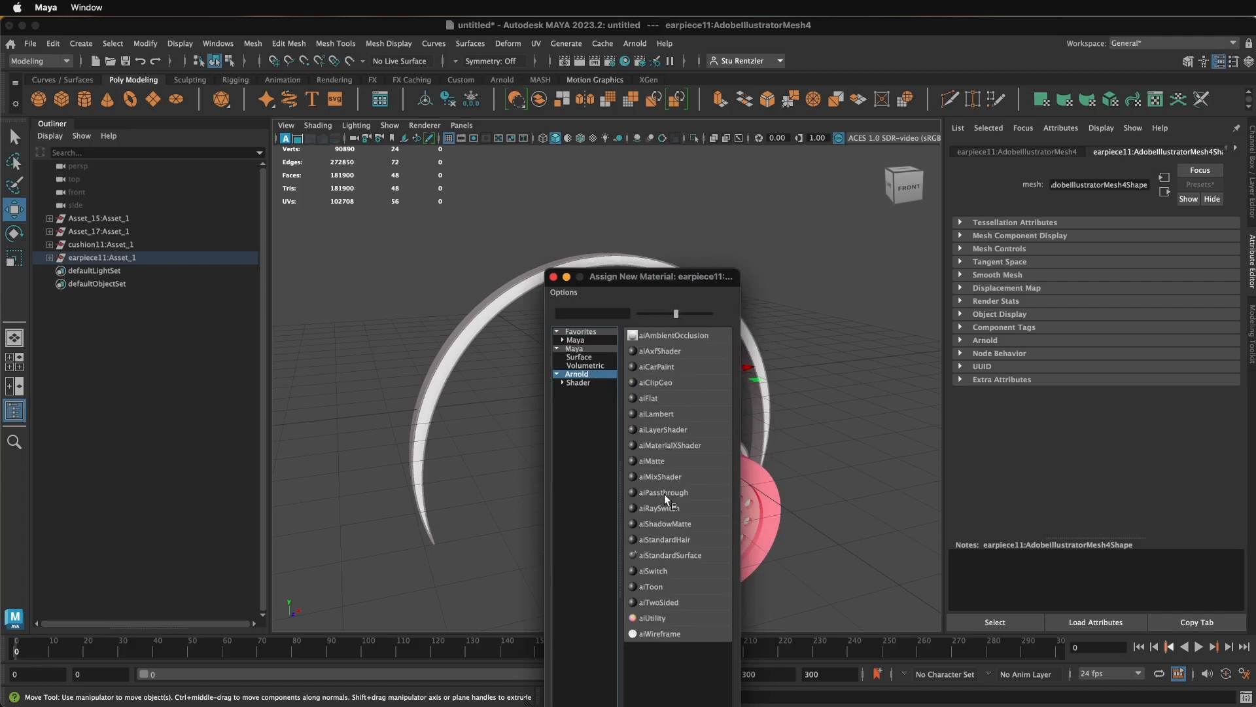
left_click(674, 553)
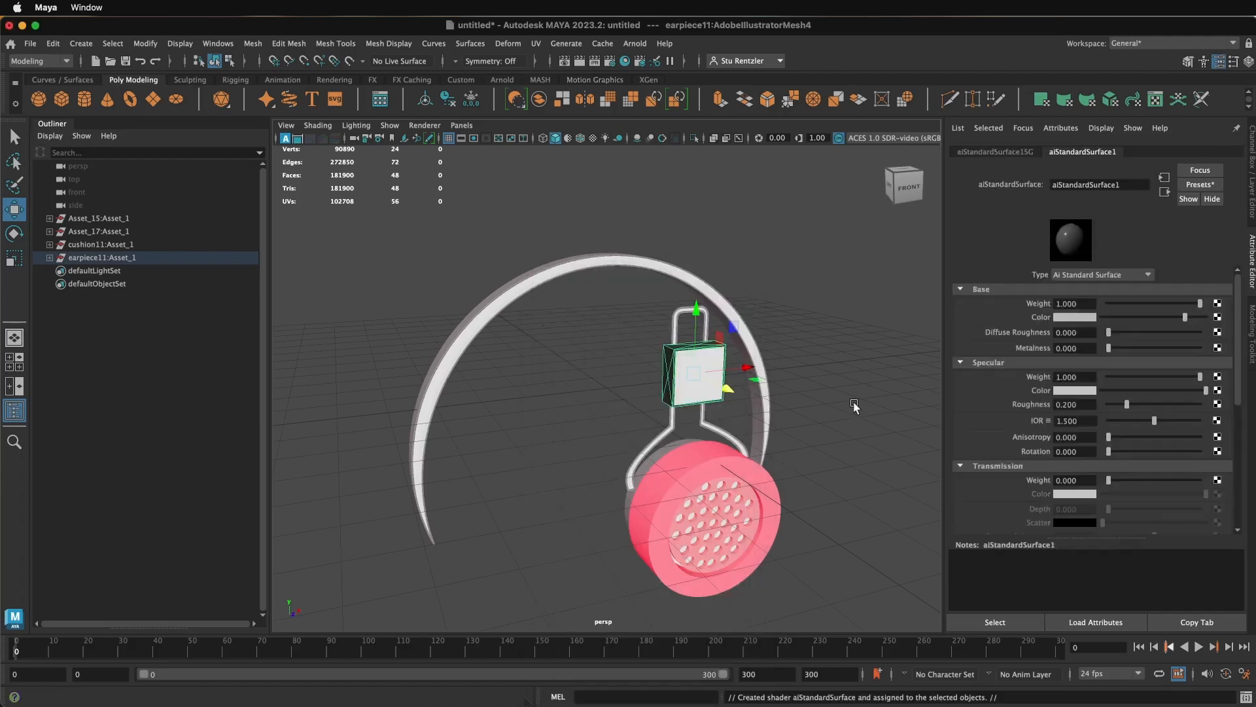
key("super+z")
- Select all parts of the earpiece and its bracket and move them back along Z toward the headband
left_click_drag(813, 412, 665, 410, "alt")
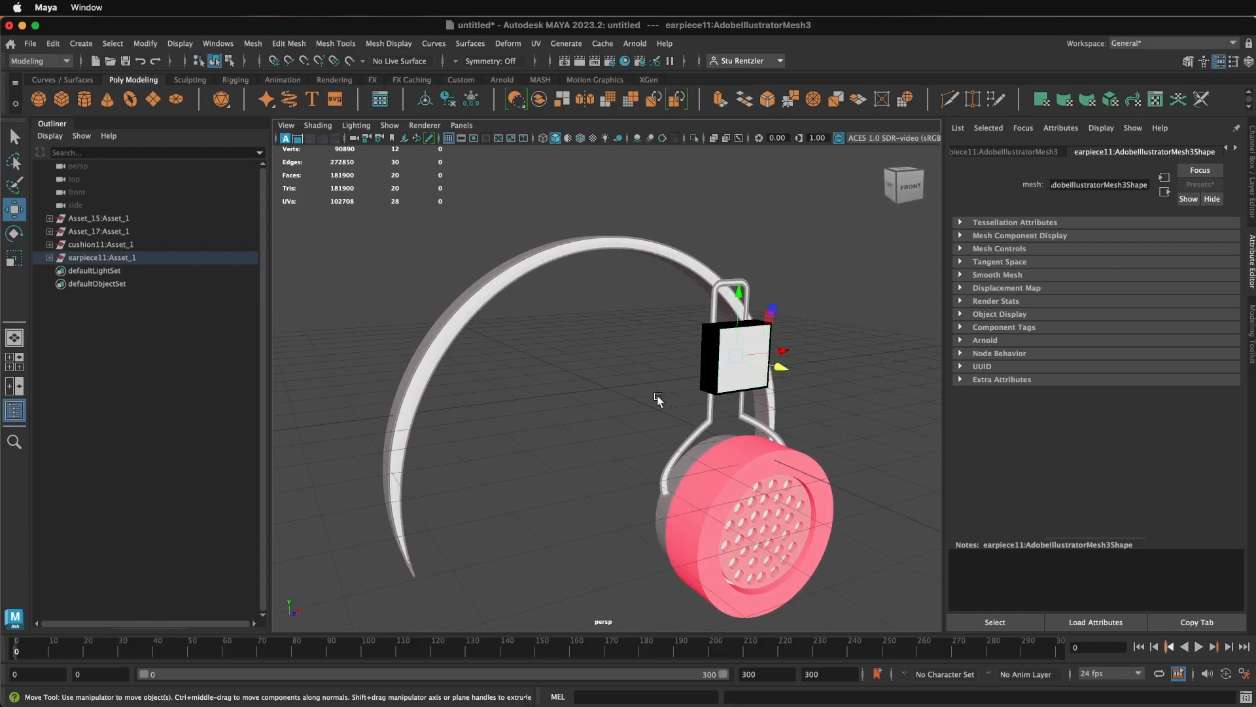
left_click(743, 527)
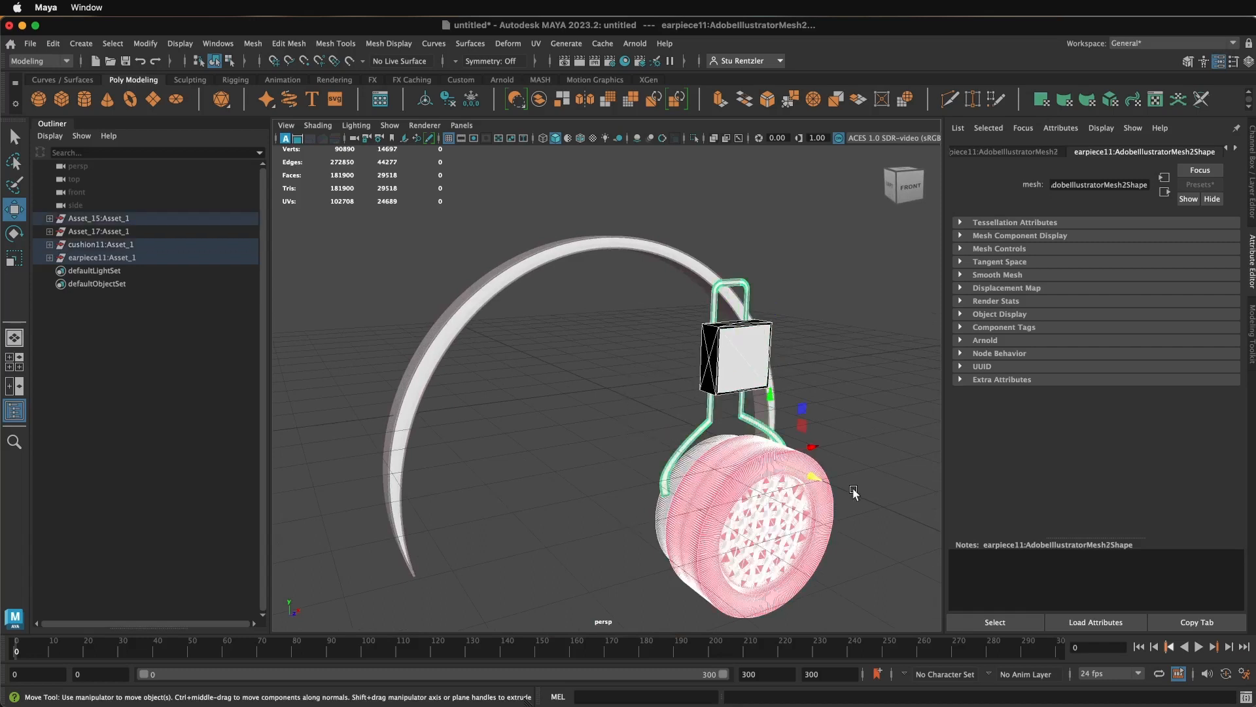
left_click_drag(818, 481, 652, 436)
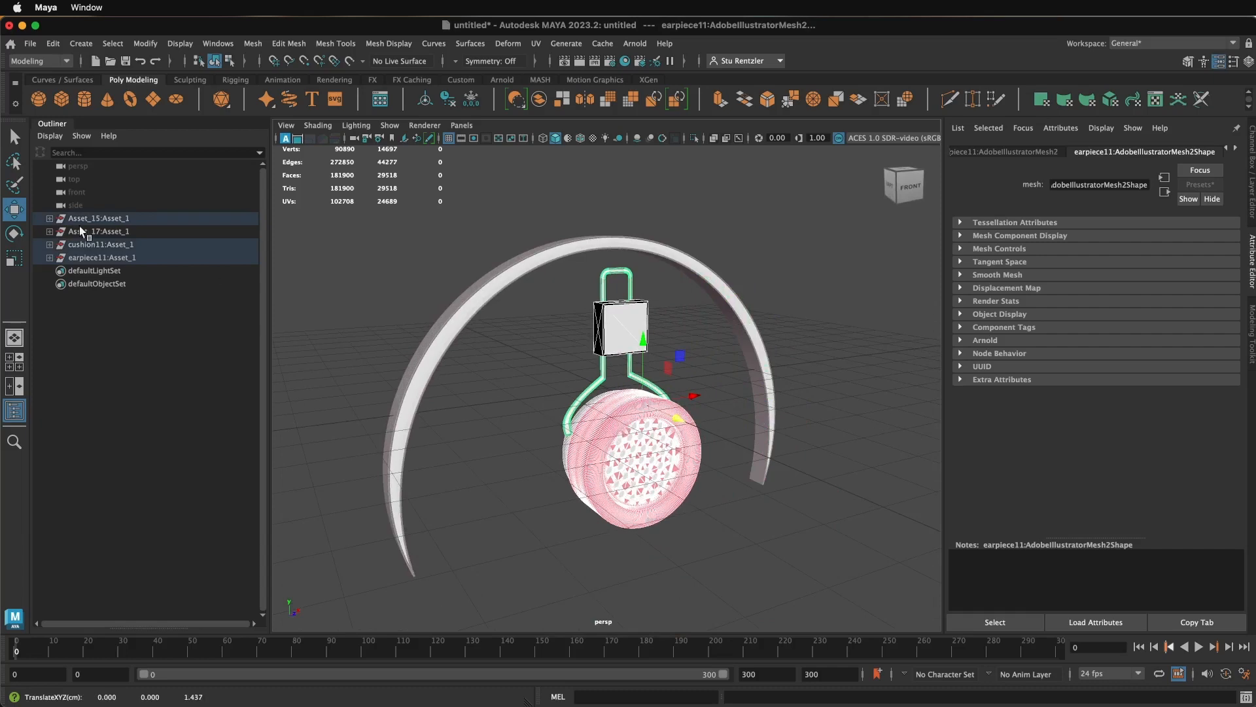
- Try to rotate the selected earpiece parts about 32° around the Y axis
key("e")
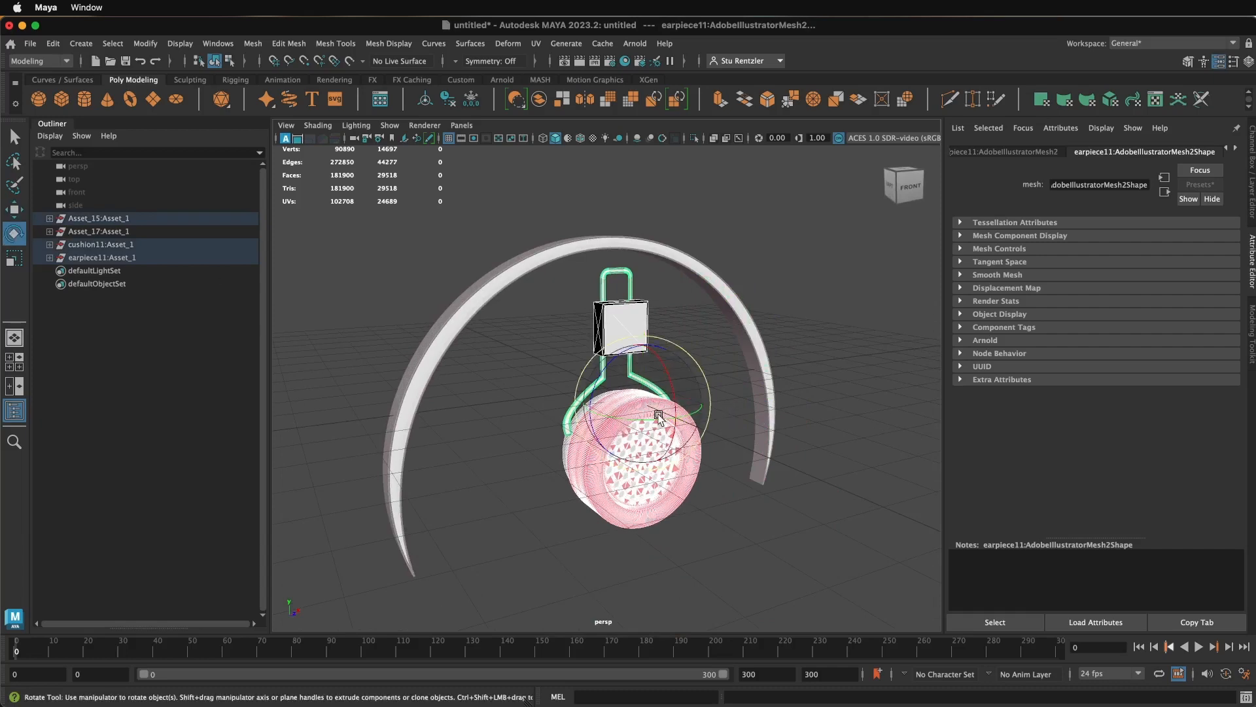
left_click_drag(661, 419, 626, 421)
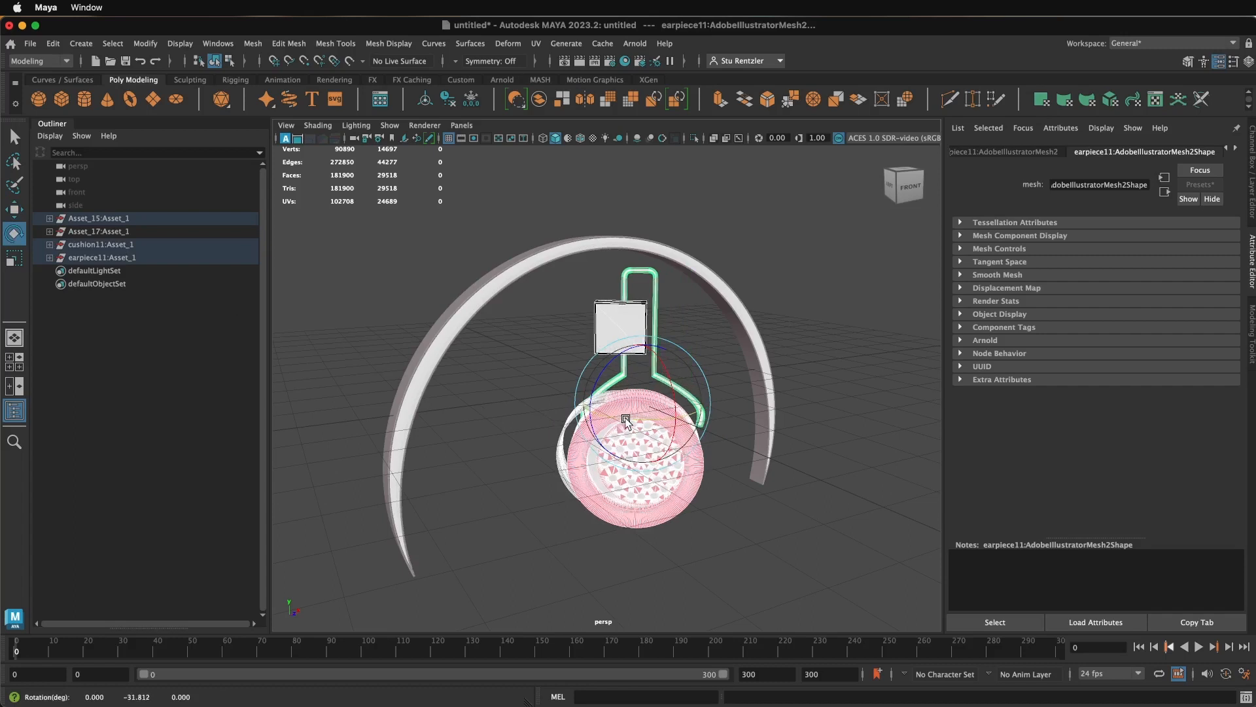
key("z")
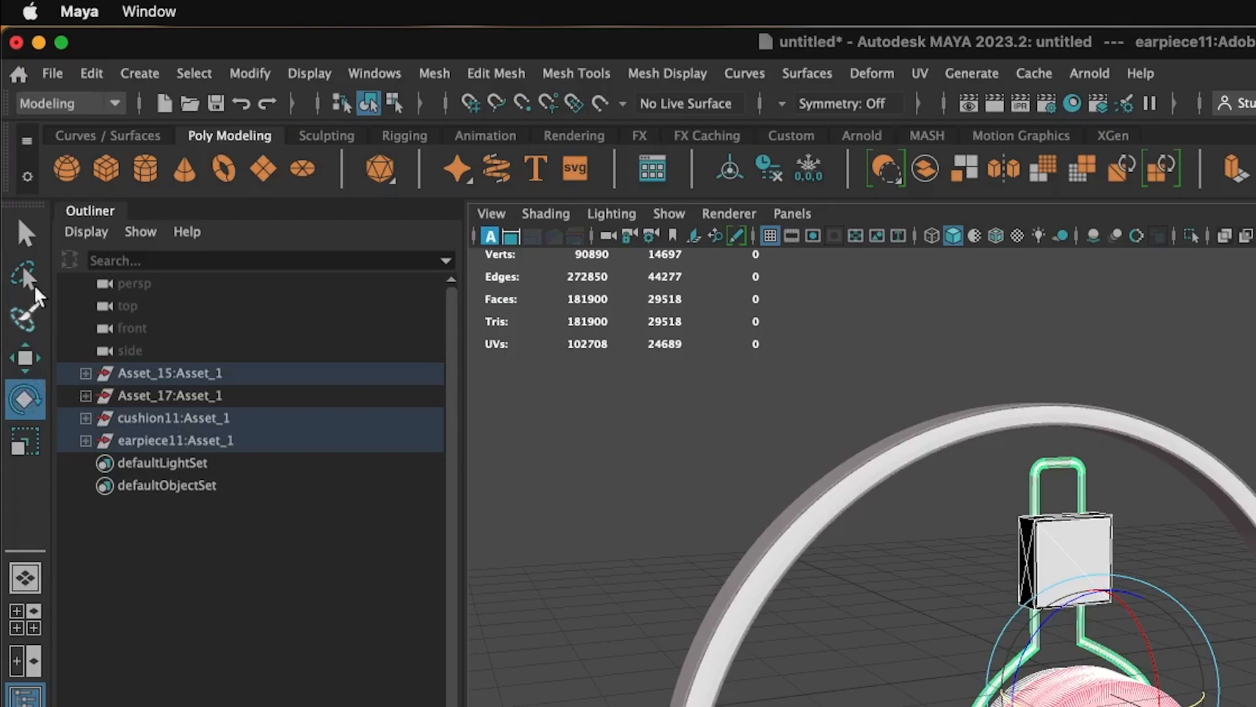
- Set the Rotate tool's center to Manip and rotate the whole earpiece assembly around Y until it faces sideways
double_click(25, 399)
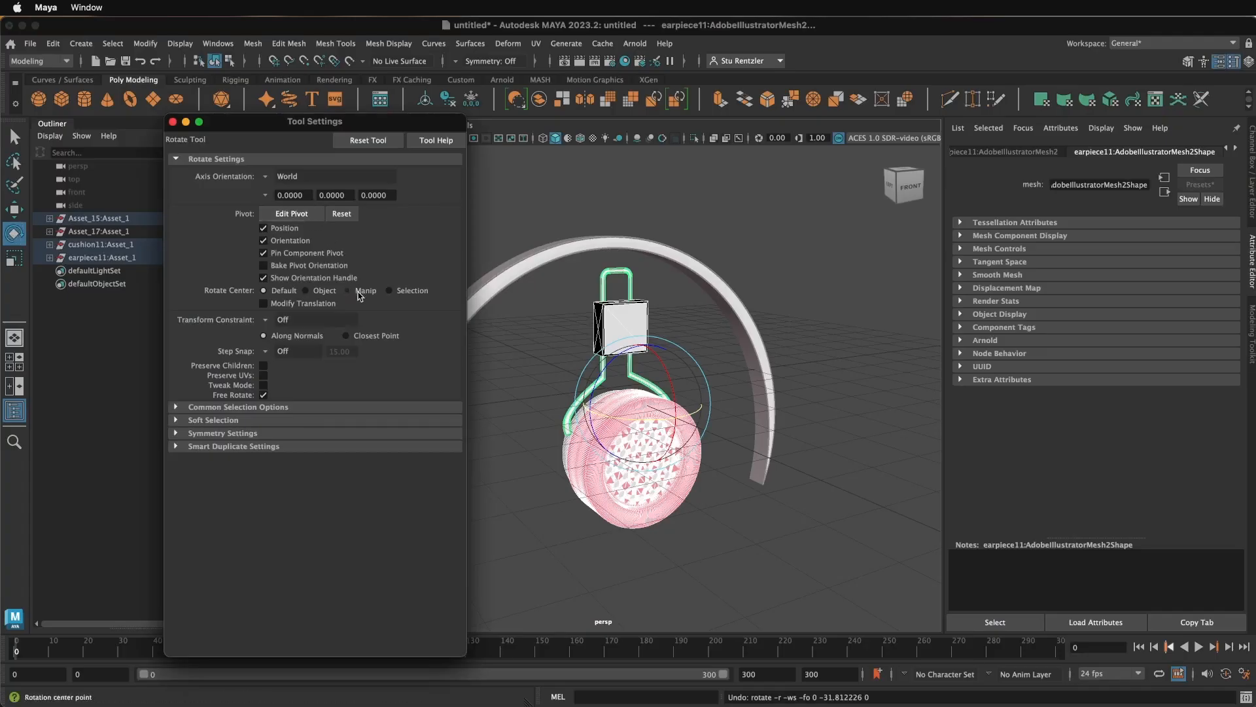
left_click(359, 292)
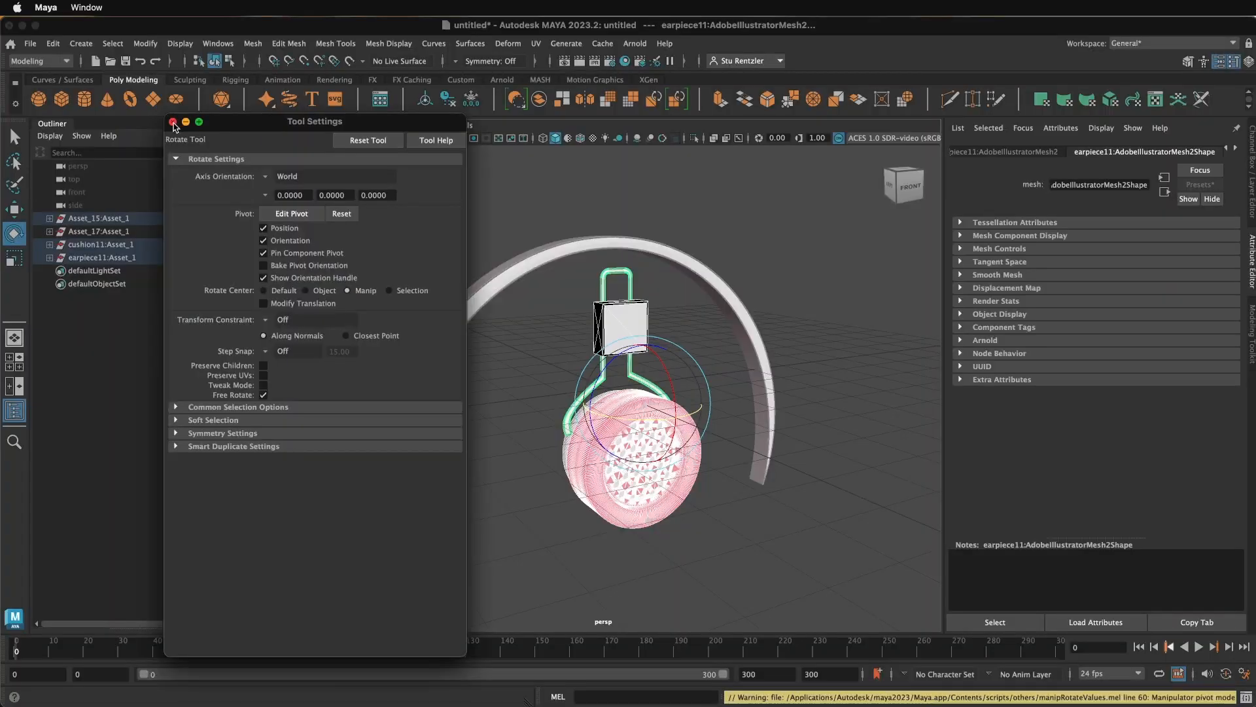
left_click(173, 122)
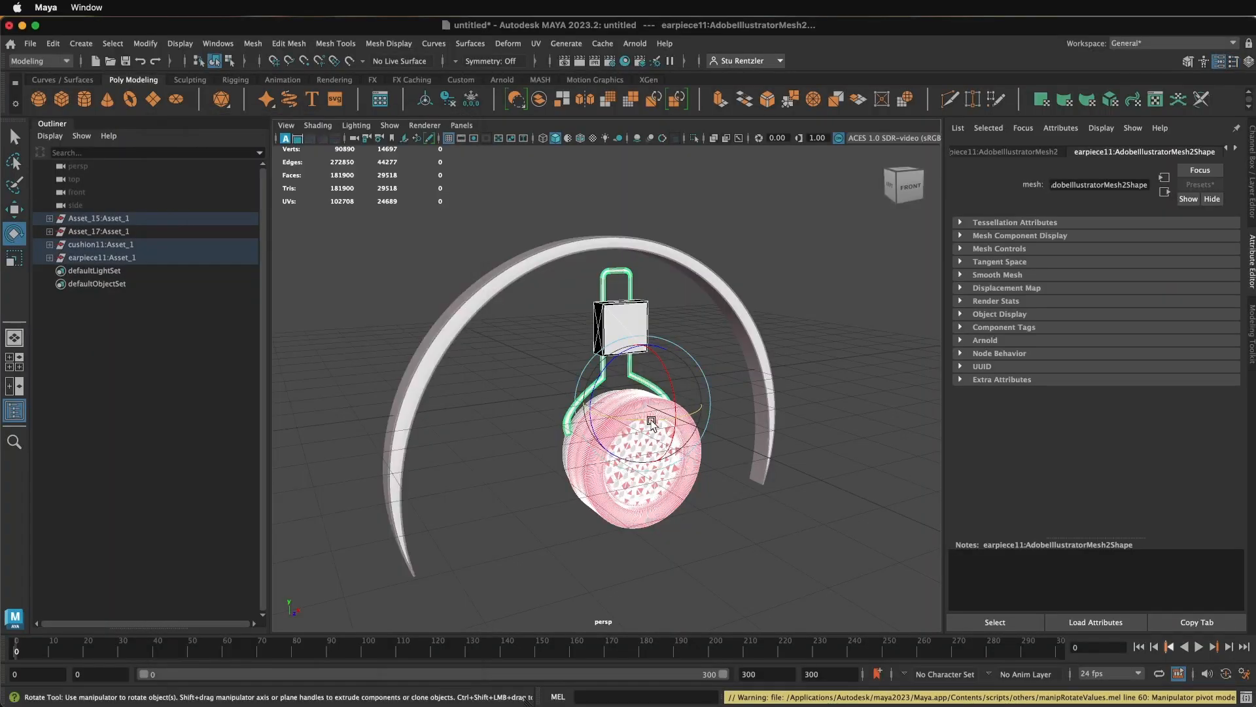
left_click_drag(652, 421, 601, 429)
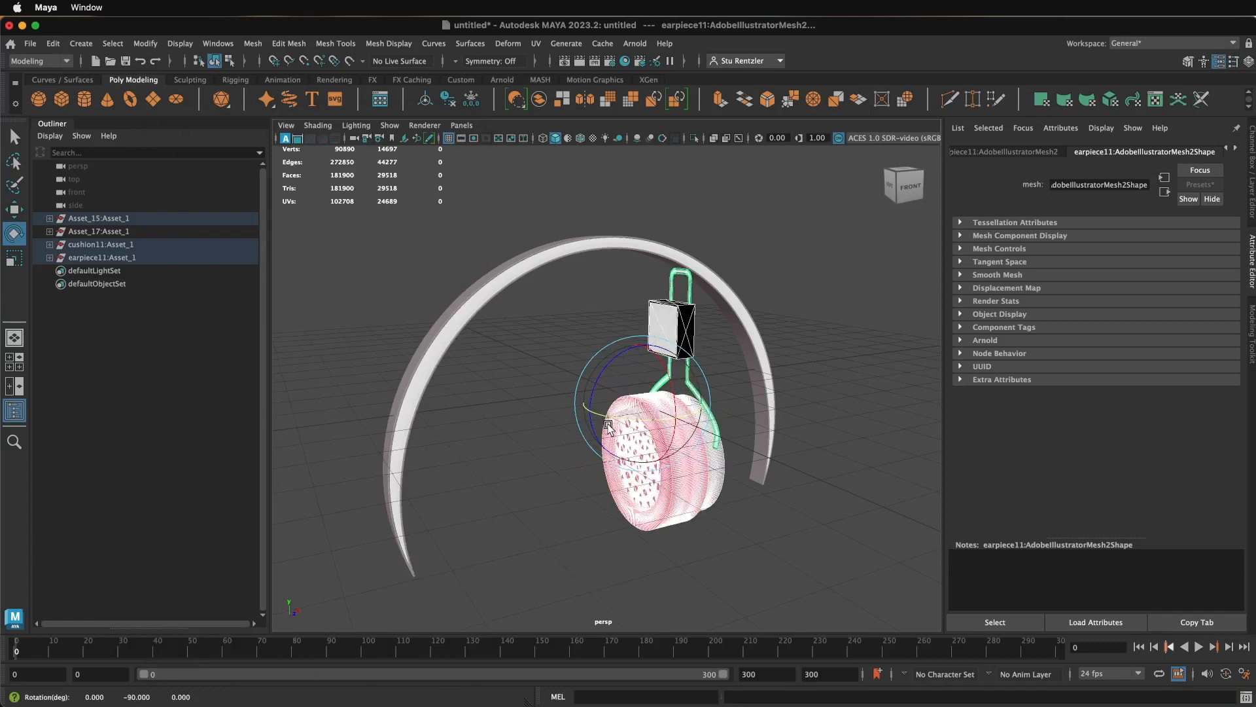
- Move the earpiece assembly to the headband's left end, lowering it and centering it on the band in the side view
left_click(18, 208)
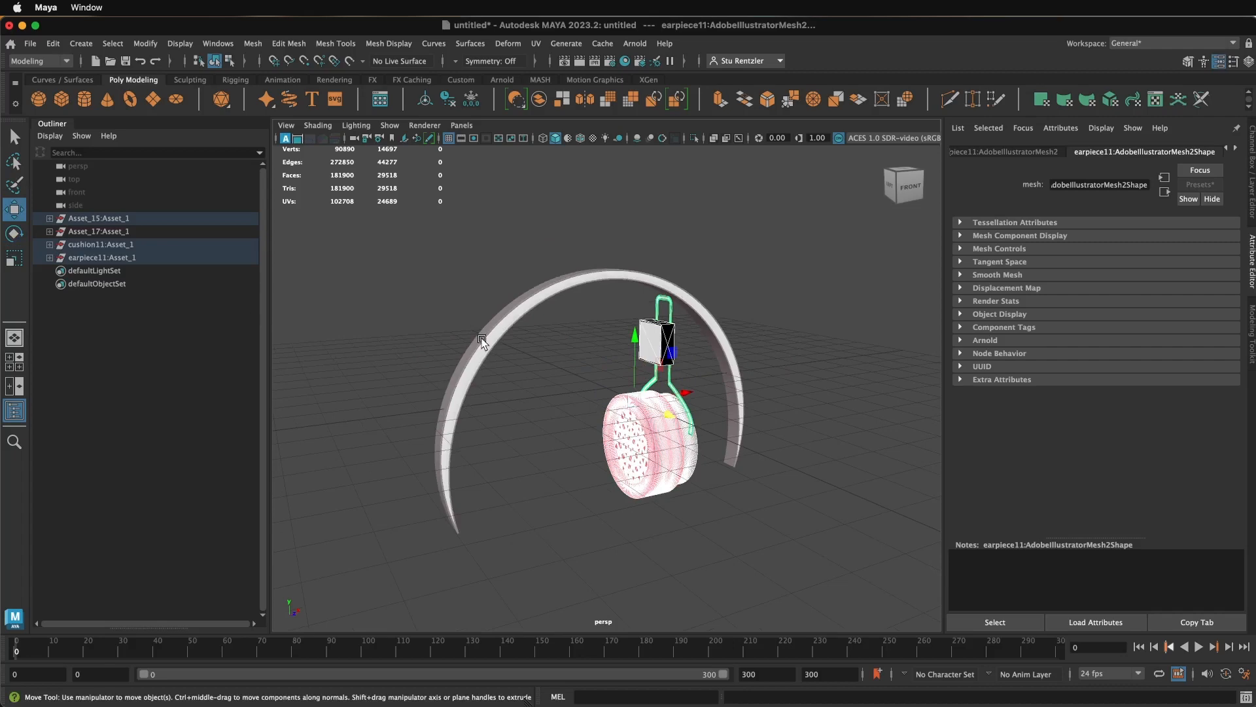
left_click_drag(684, 396, 553, 439)
key("space")
key("space")
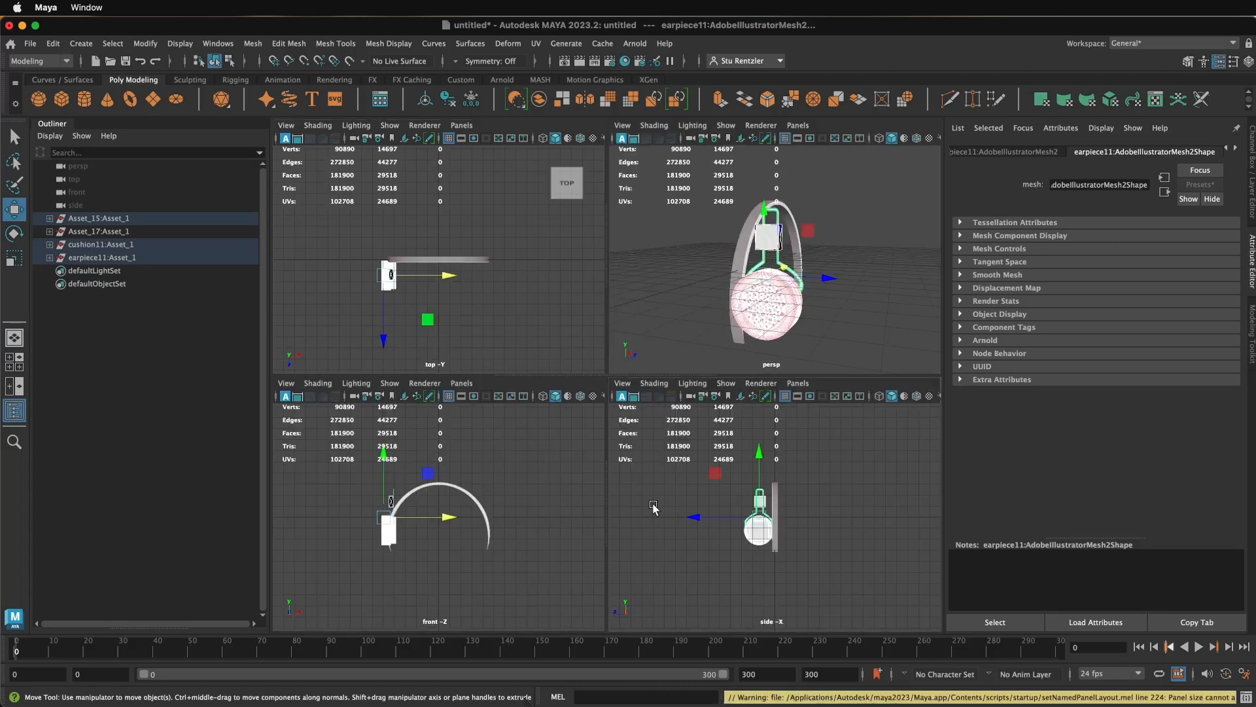
key("space")
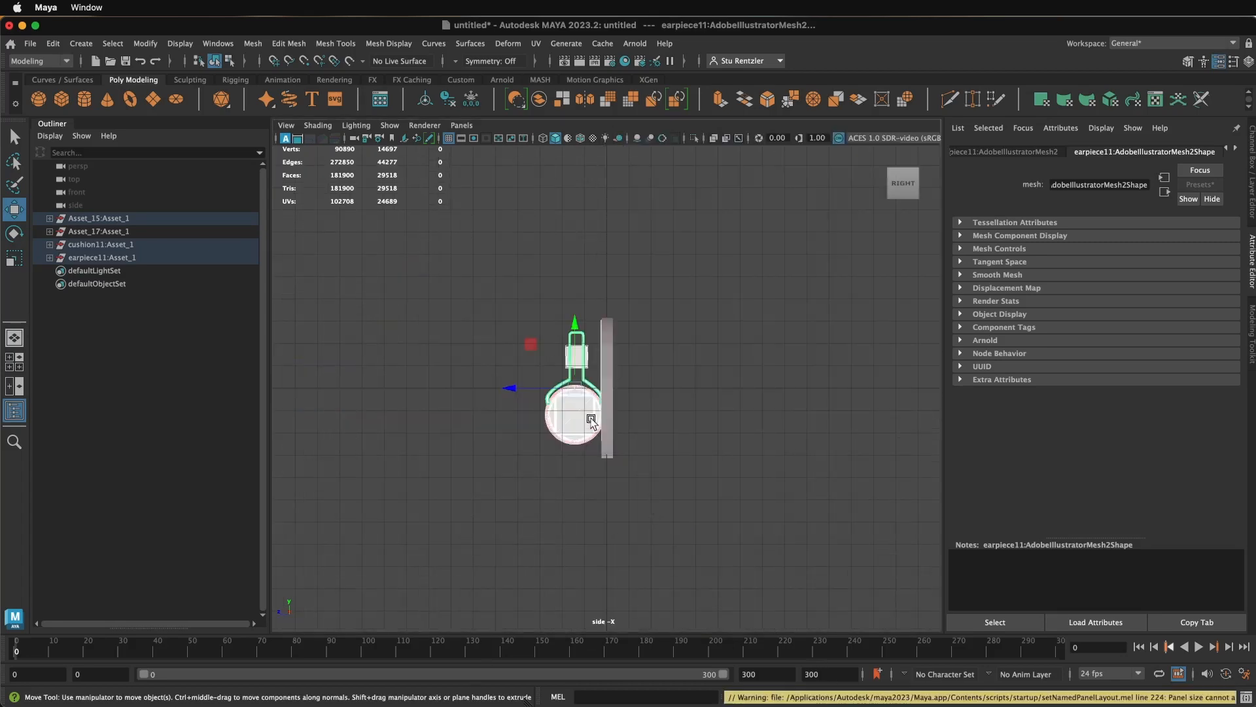
scroll(587, 416, "up", 3)
left_click_drag(567, 414, 553, 487)
left_click_drag(503, 554, 539, 552)
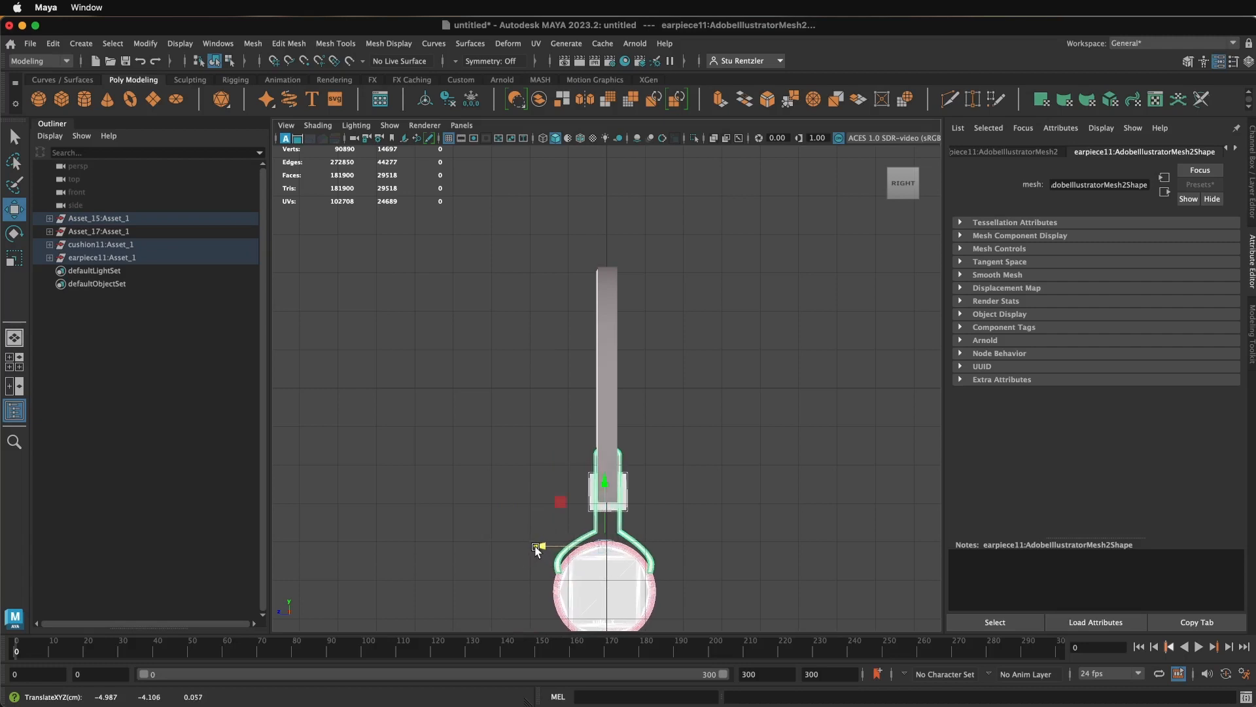
left_click(525, 314)
- Check from the front in the perspective view how the earpiece and bracket block line up with the headband end
key("space")
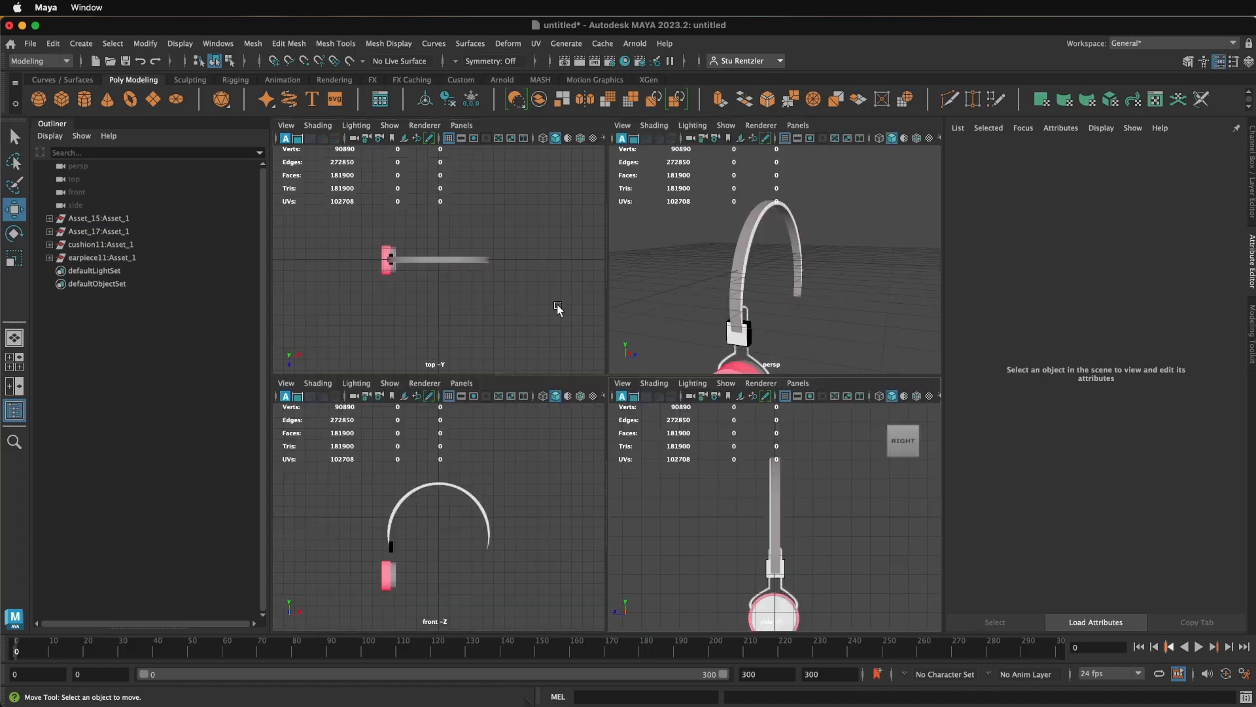
left_click_drag(800, 325, 763, 325, "alt")
left_click(694, 313)
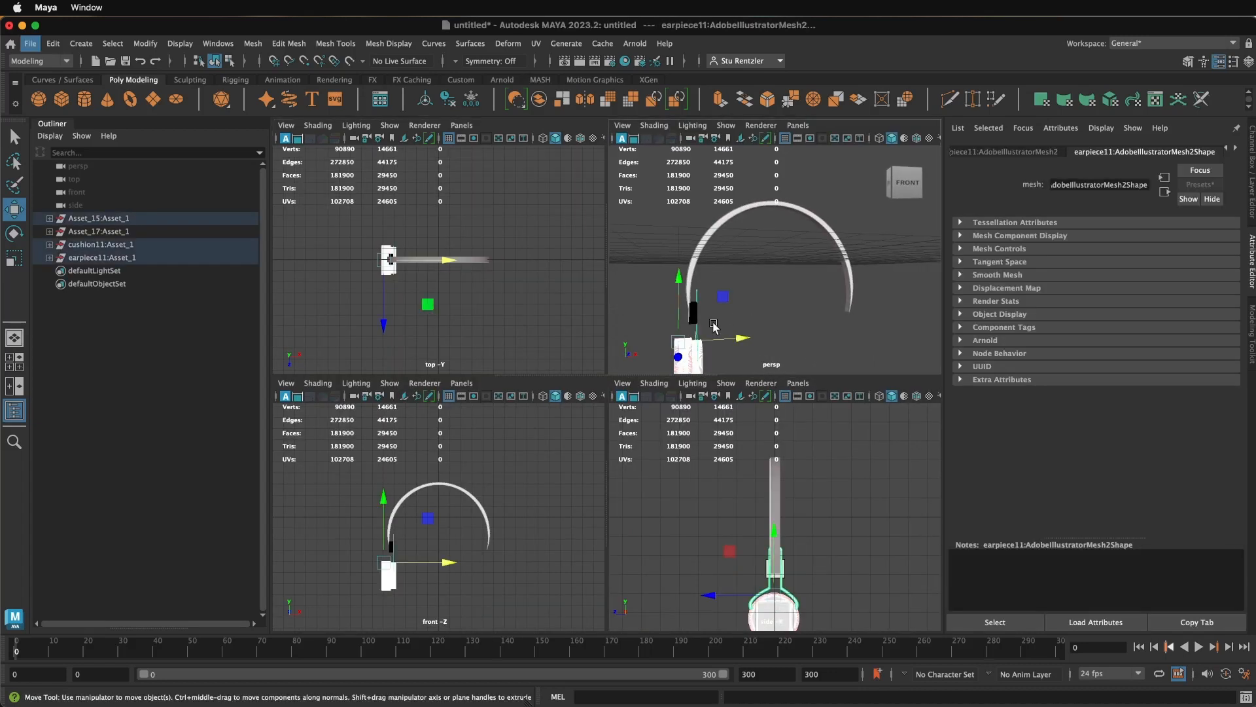
left_click(713, 328)
key("space")
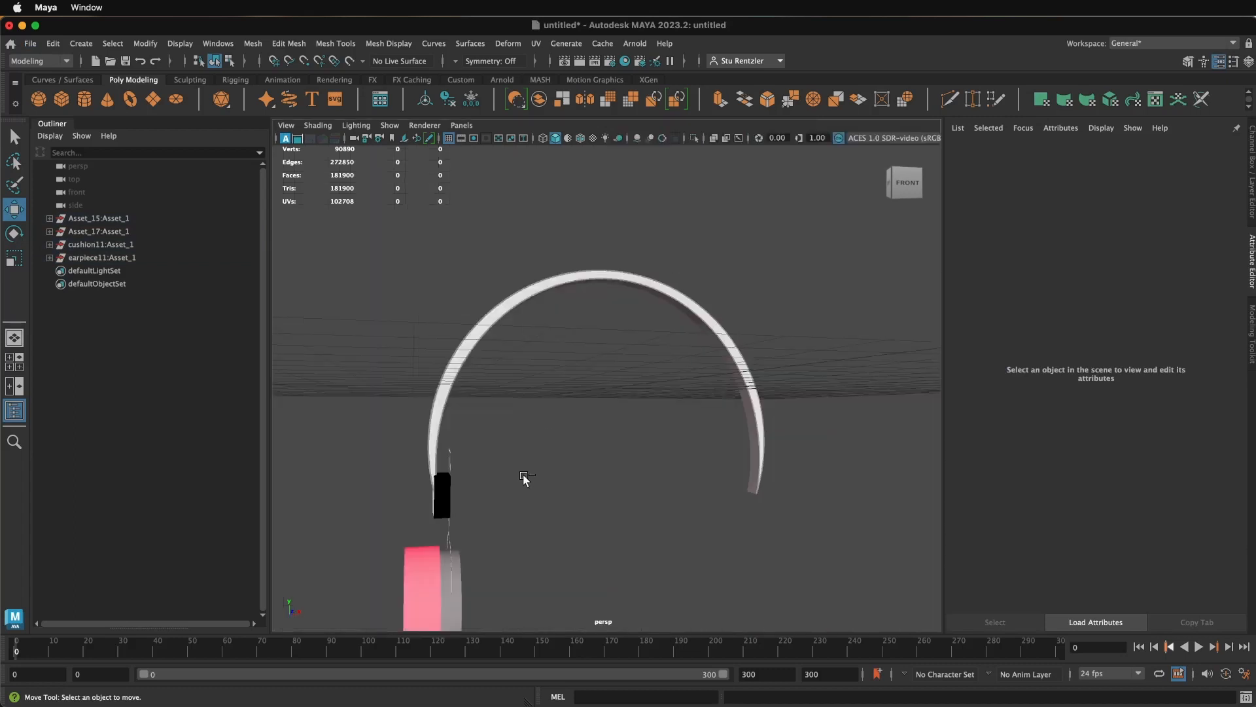
- Select all parts of the earpiece assembly and nudge it sideways into line with the headband's left end
left_click_drag(524, 478, 589, 382, "alt")
left_click_drag(635, 503, 471, 357)
left_click_drag(615, 395, 587, 397, "alt")
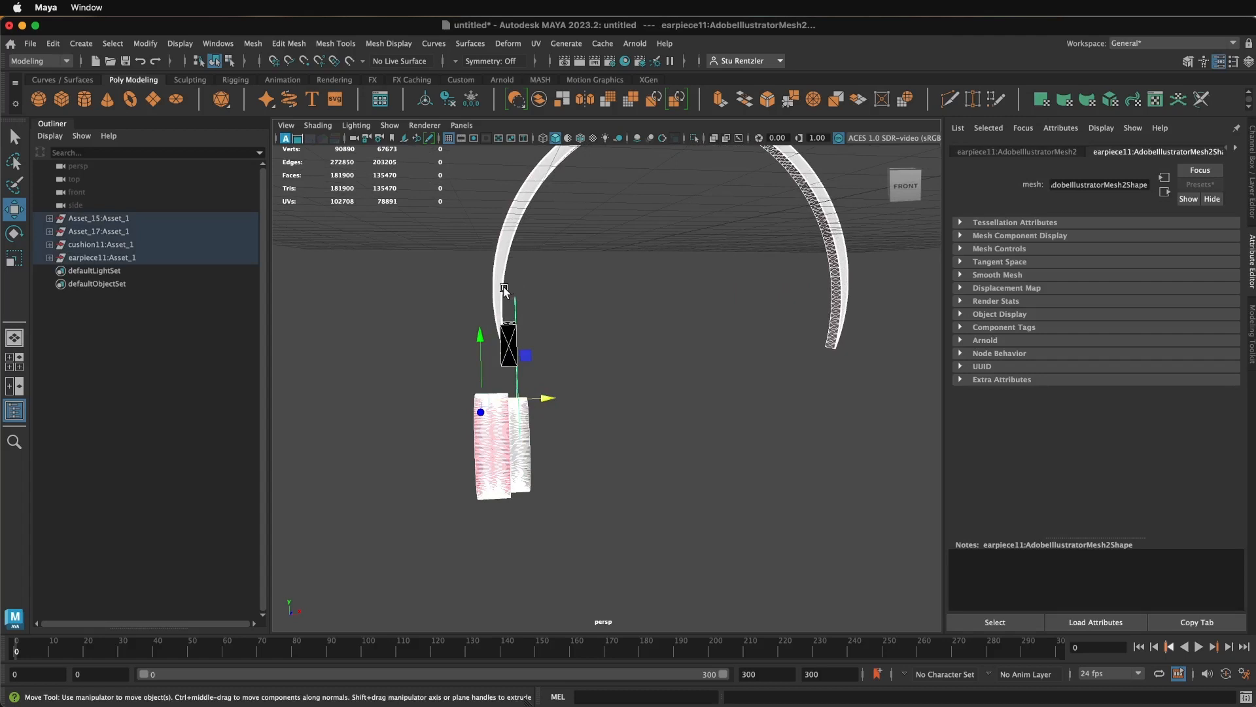
- Identify the asset groups in the Outliner and select cushion11, earpiece11 and the speaker grille mesh from Asset_15
left_click(118, 216)
left_click(117, 232)
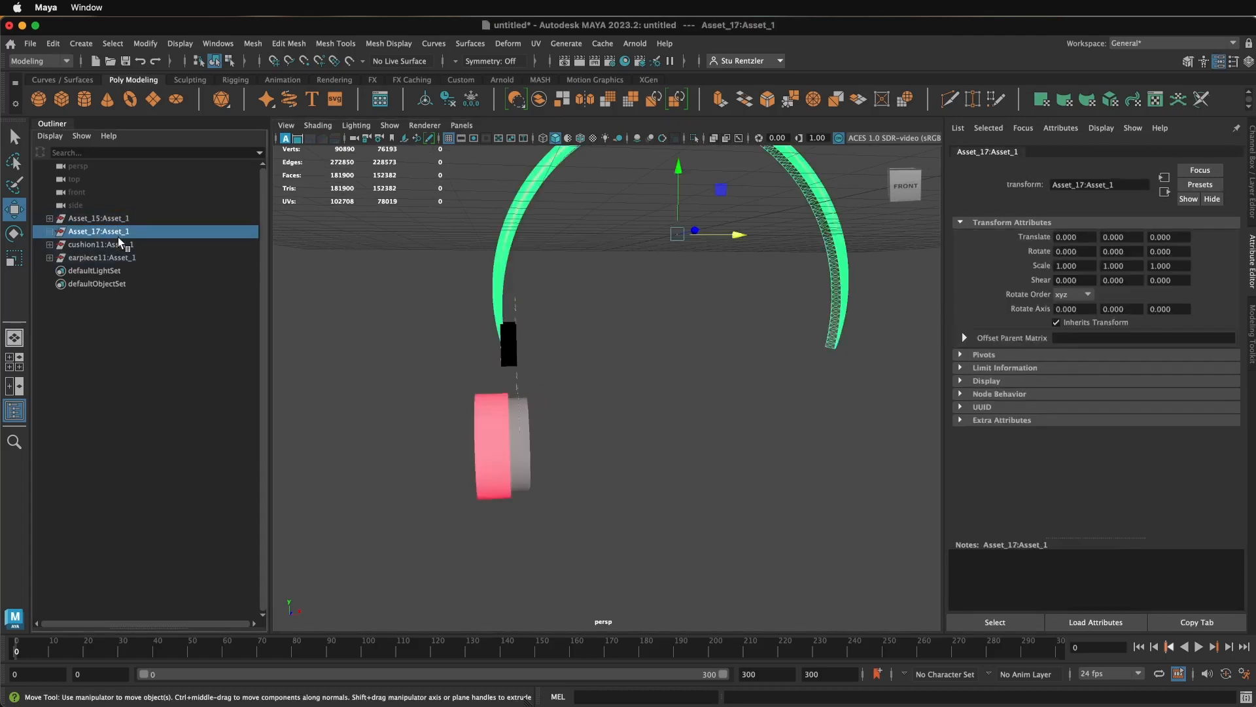
left_click(117, 245)
left_click(117, 256)
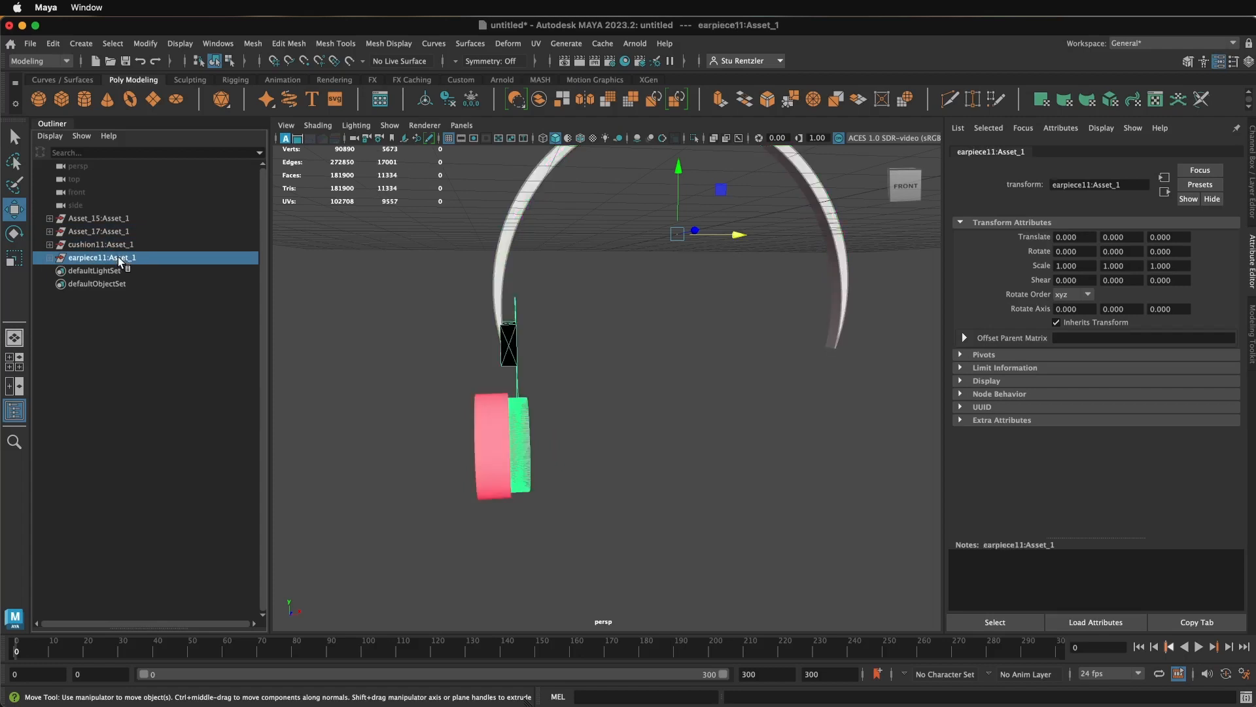
left_click(116, 245)
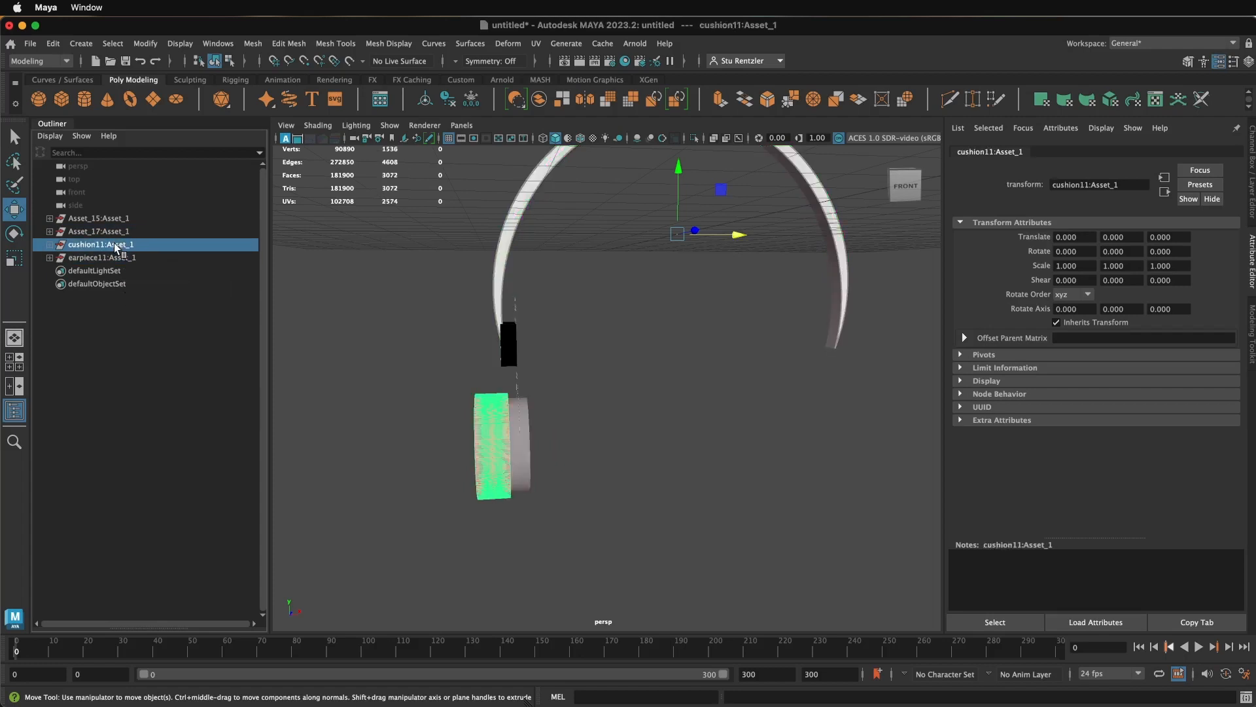
left_click(112, 256, "shift")
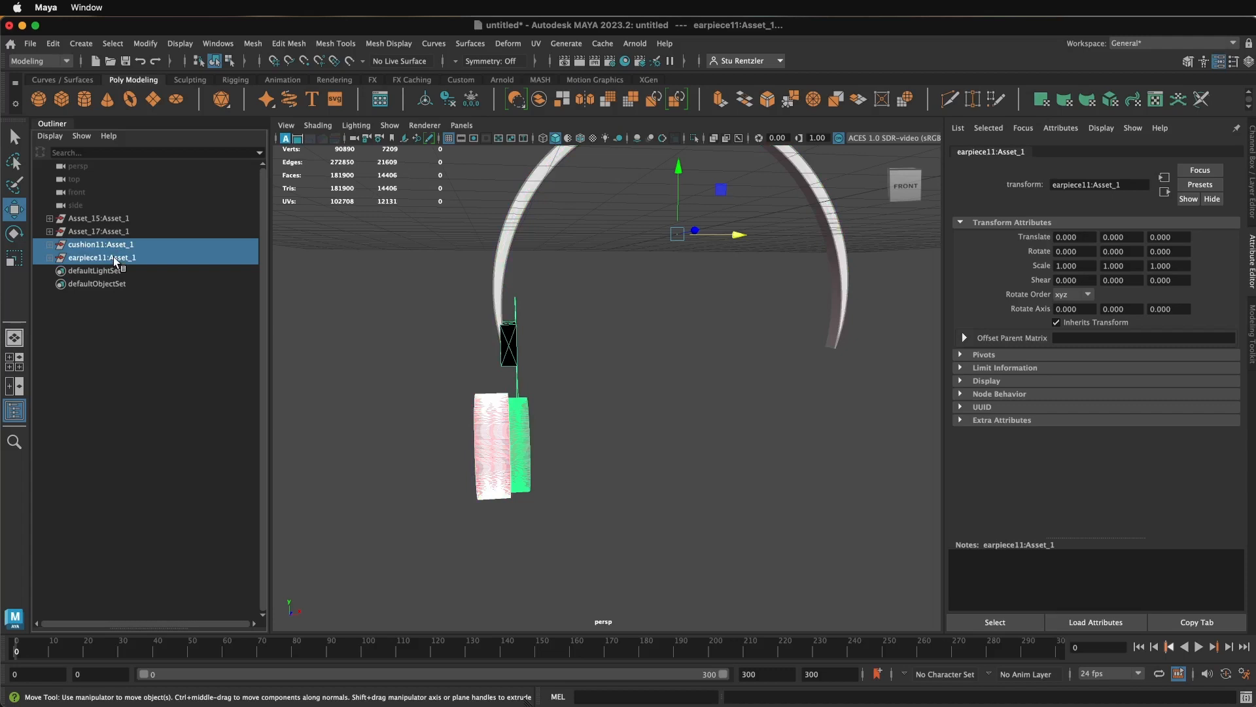
left_click_drag(382, 359, 441, 395, "alt")
left_click(521, 435, "shift")
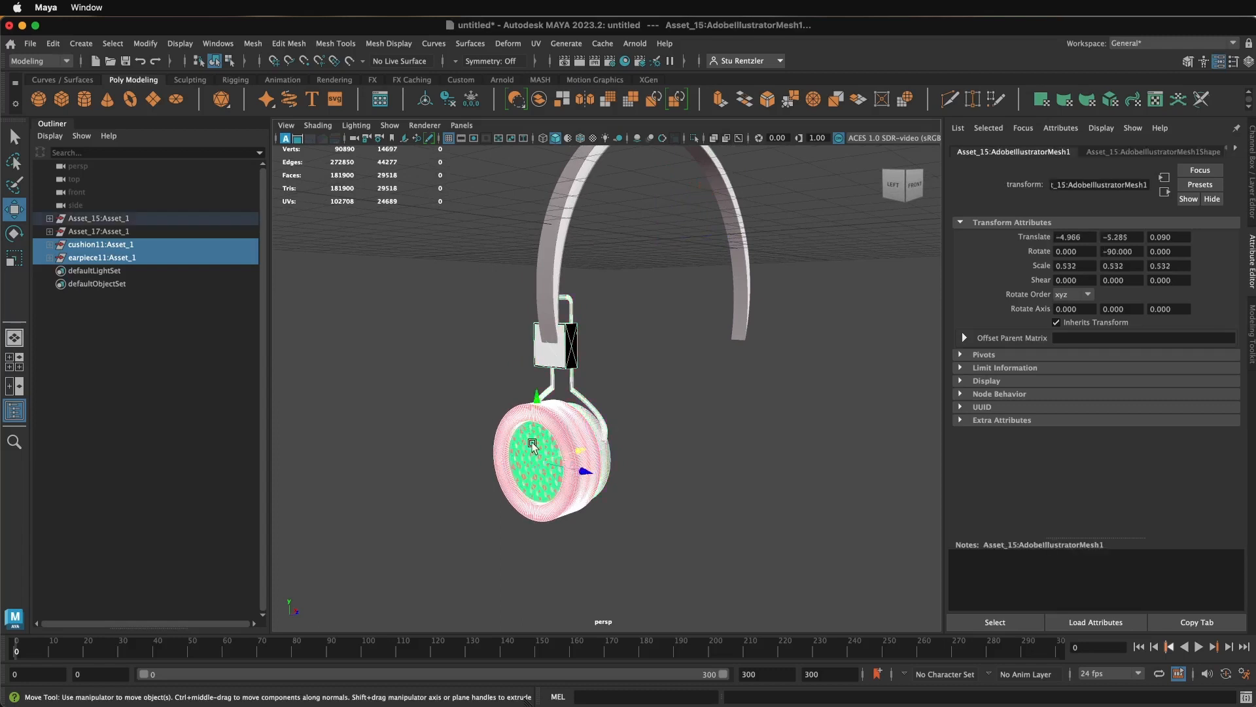
- Lower the selected earpiece assembly to about -5.9 in Y, and move a duplicate across to the headband's right end
left_click_drag(578, 474, 532, 433, "alt")
left_click_drag(463, 375, 464, 399)
mouse_move(523, 465)
left_mouse_down()
mouse_move(854, 481)
mouse_move(824, 495)
mouse_move(676, 463)
left_mouse_up()
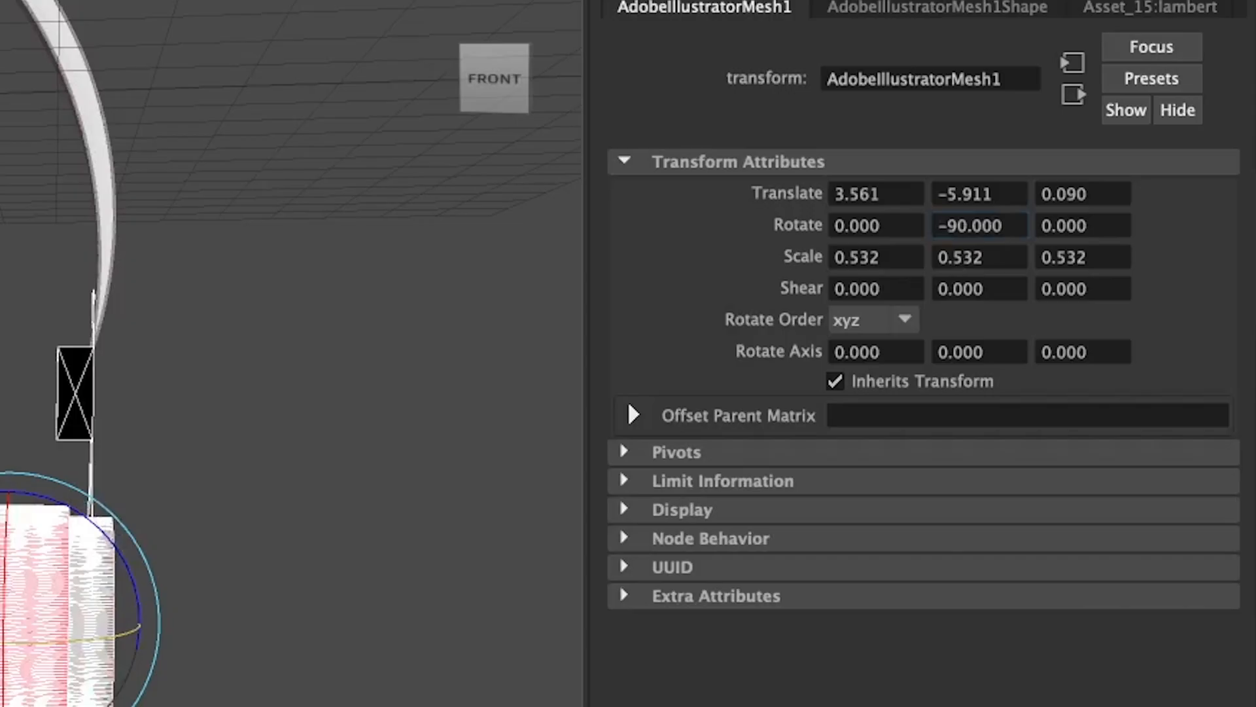
- Rotate the duplicated earpiece to 90° around Y and move it along X to about 5.425
left_click_drag(0, 655, 146, 667)
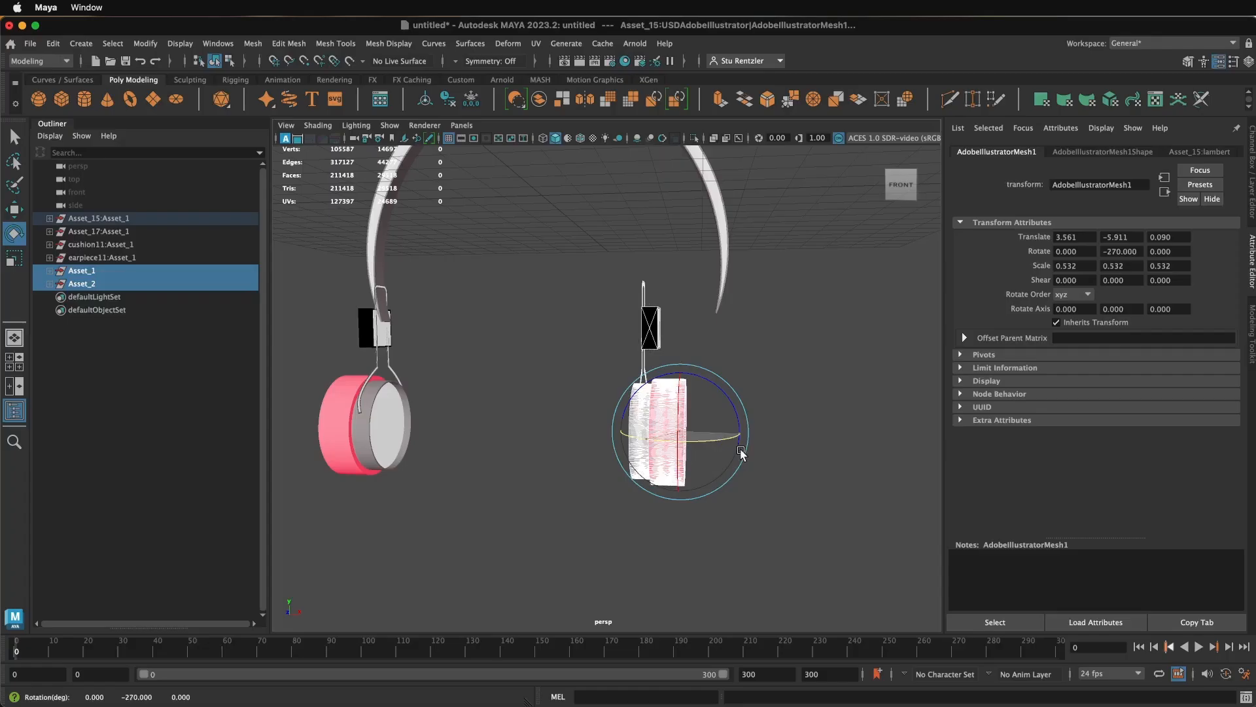
left_click_drag(742, 451, 557, 440)
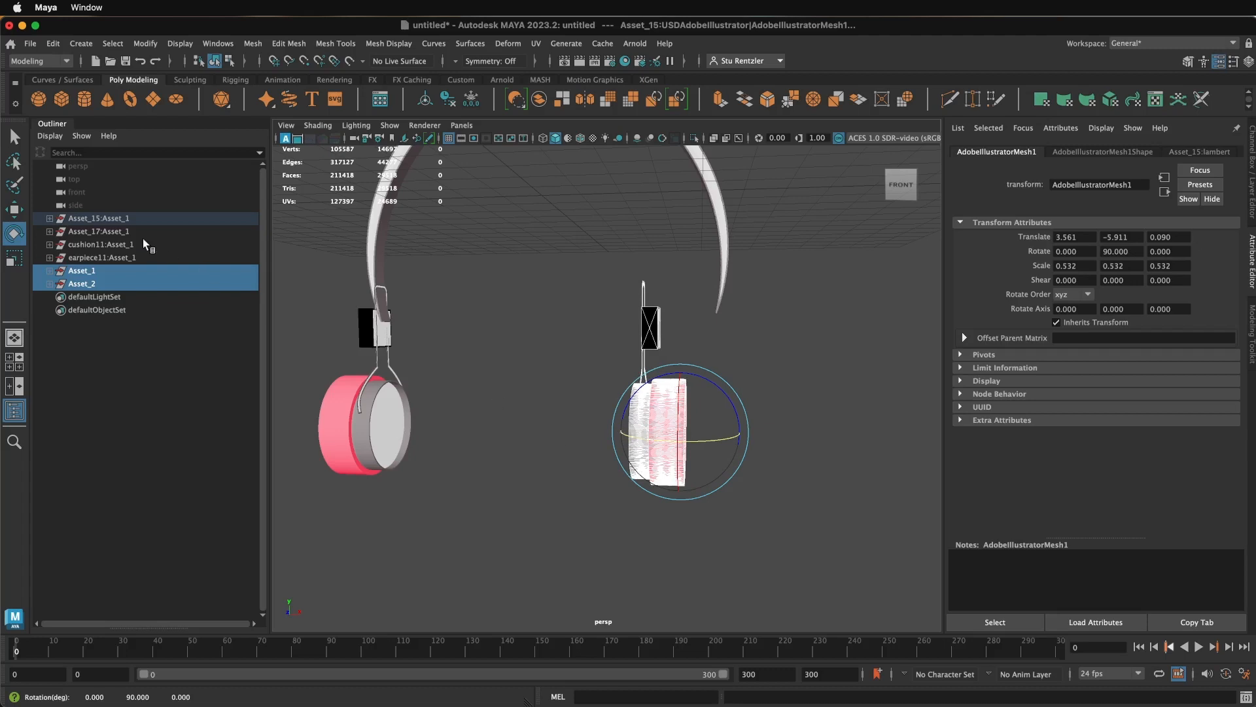
left_click(14, 209)
left_click_drag(740, 435, 819, 437)
scroll(595, 424, "down", 5)
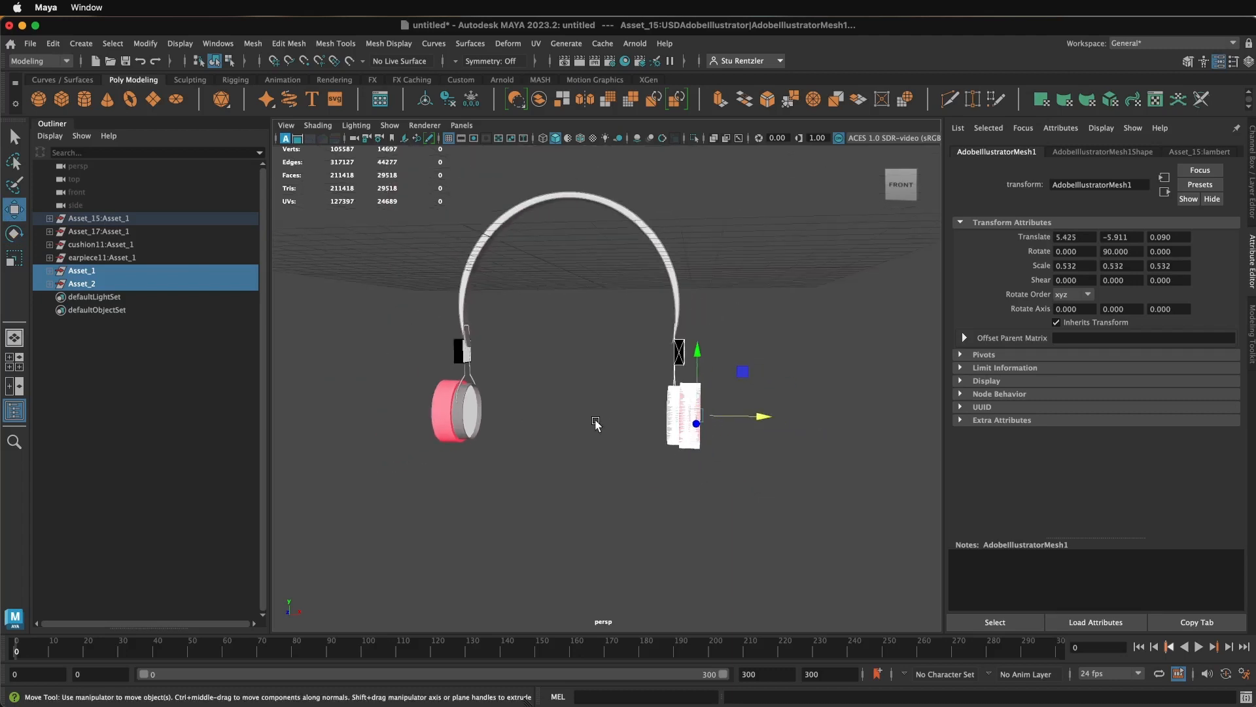
- Swap the two earpieces, moving the rotated copy to the headband's left end and the original to its right end
mouse_move(575, 421)
left_mouse_down("alt")
mouse_move(681, 424)
mouse_move(568, 425)
mouse_move(586, 426)
left_mouse_up("alt")
left_click_drag(734, 416, 399, 414)
left_click_drag(551, 462, 432, 363)
left_click_drag(510, 392, 726, 407)
left_click_drag(415, 498, 303, 348)
left_click_drag(419, 389, 551, 419)
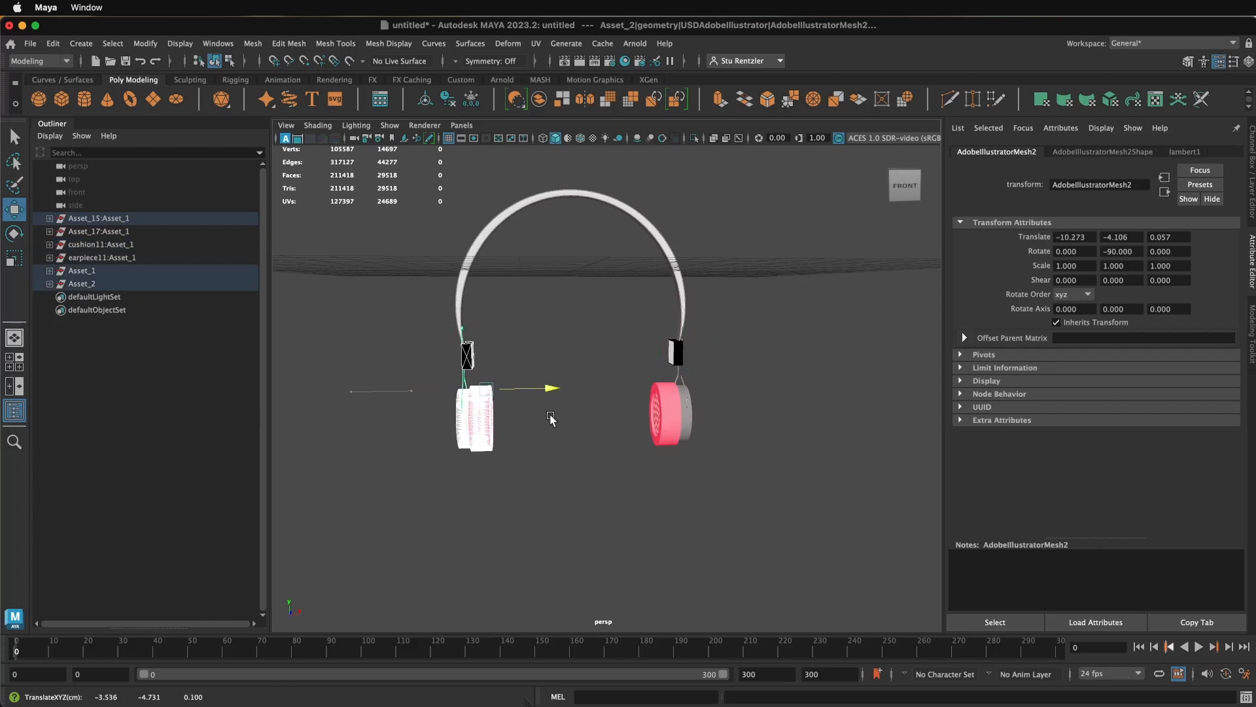
- Select the headband and inspect from several angles how both earpieces and bracket blocks sit on its ends
mouse_move(575, 426)
left_mouse_down("alt")
mouse_move(547, 403)
mouse_move(517, 412)
mouse_move(590, 417)
left_mouse_up("alt")
scroll(590, 418, "up", 2)
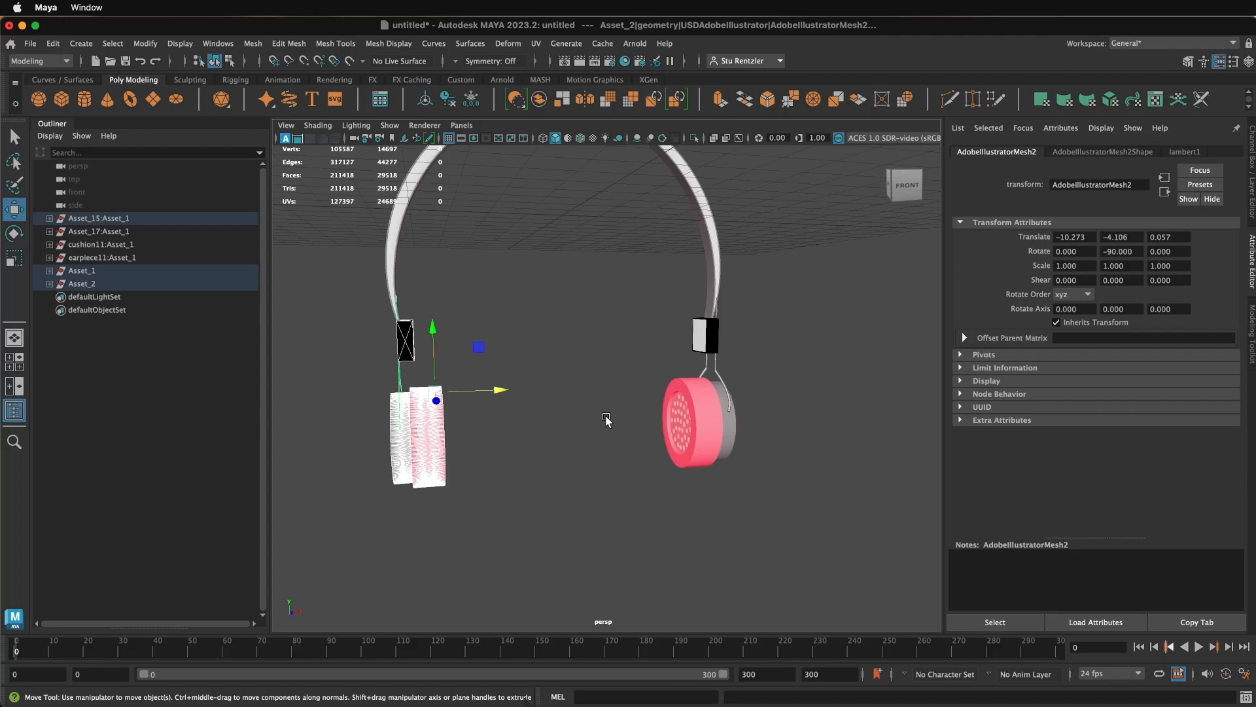
middle_click_drag(606, 419, 670, 455, "alt")
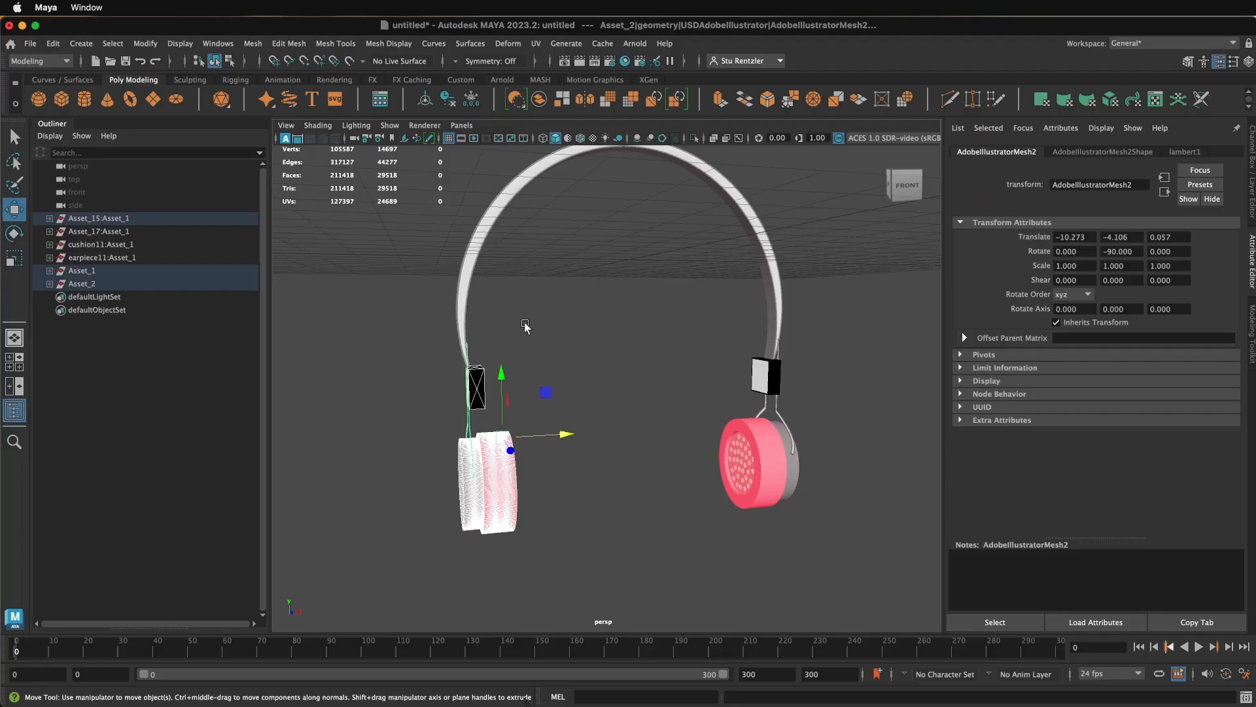
left_click_drag(525, 324, 402, 288)
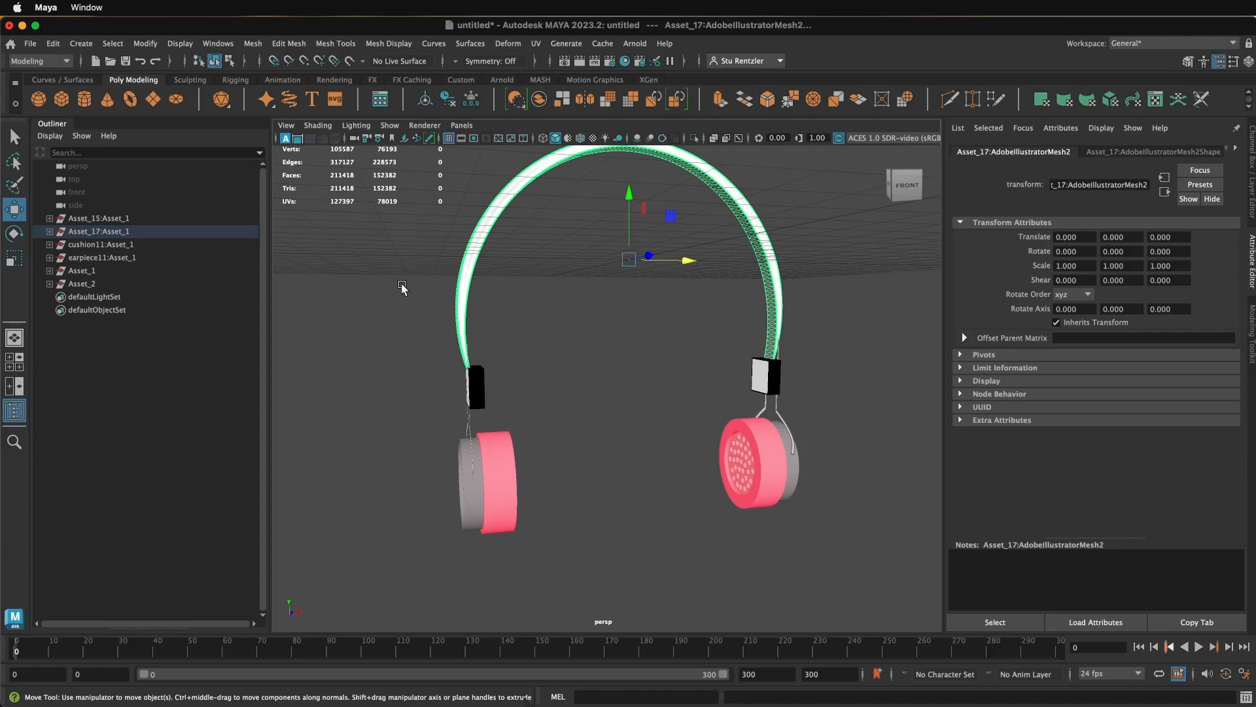
left_click_drag(542, 321, 583, 343, "alt")
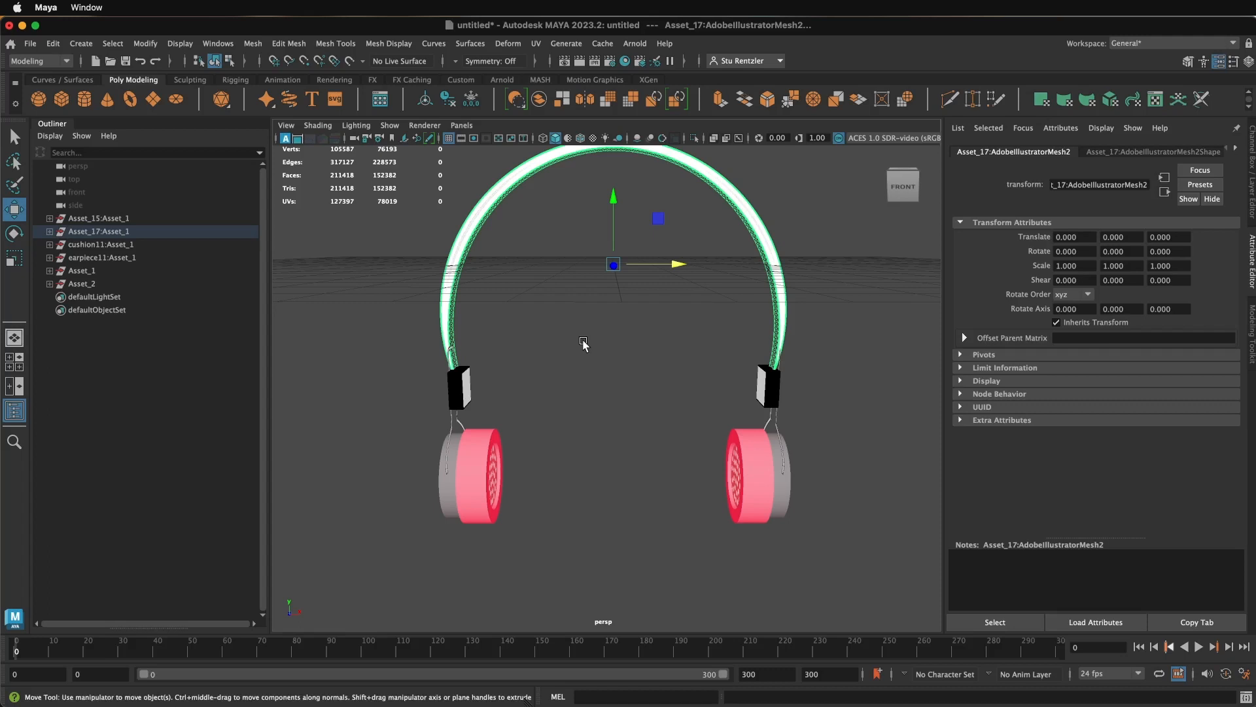
mouse_move(588, 373)
left_mouse_down("alt")
mouse_move(611, 371)
mouse_move(588, 374)
left_mouse_up("alt")
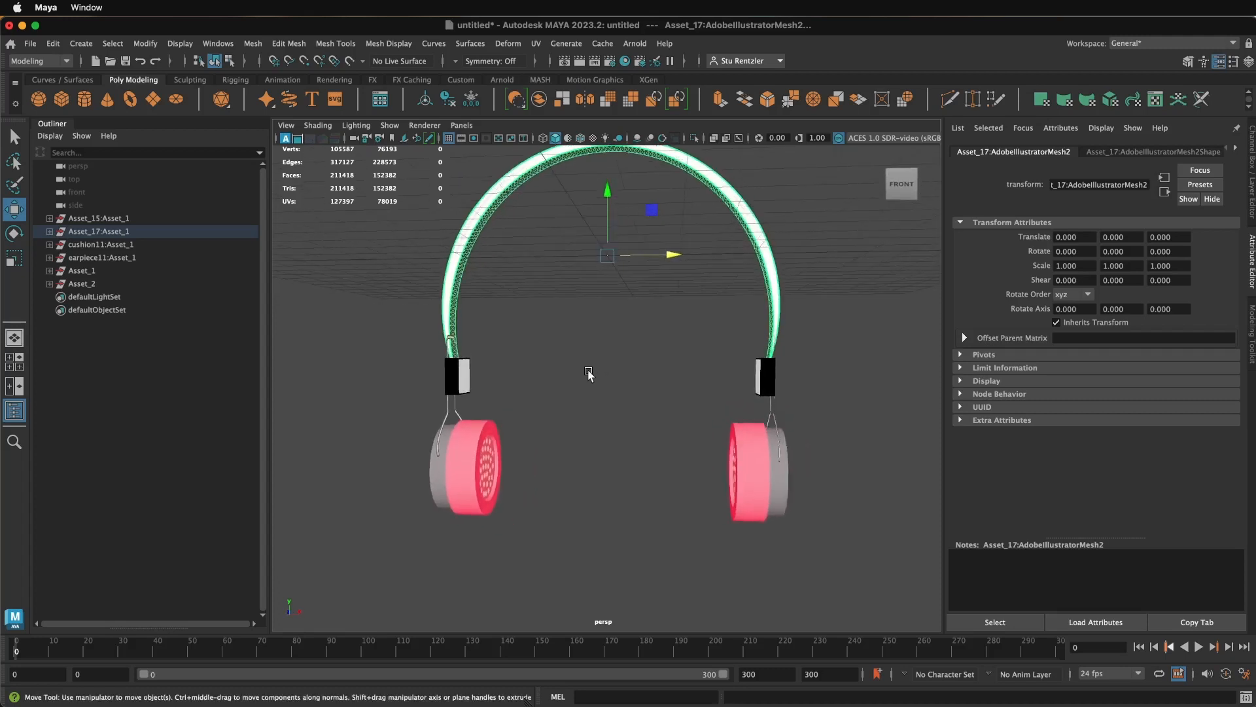